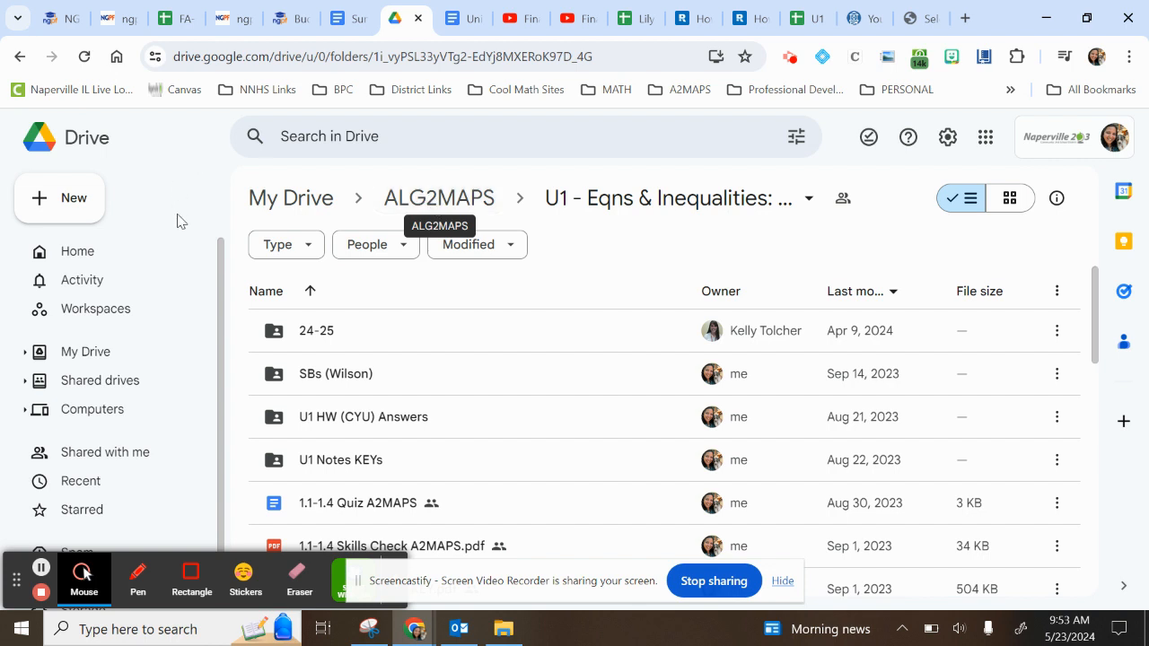
Step: Create a new folder named A2MAPS inside the current U1 - Eqns & Inequalities folder
{"action": "left_click", "coordinate": [66, 208]}
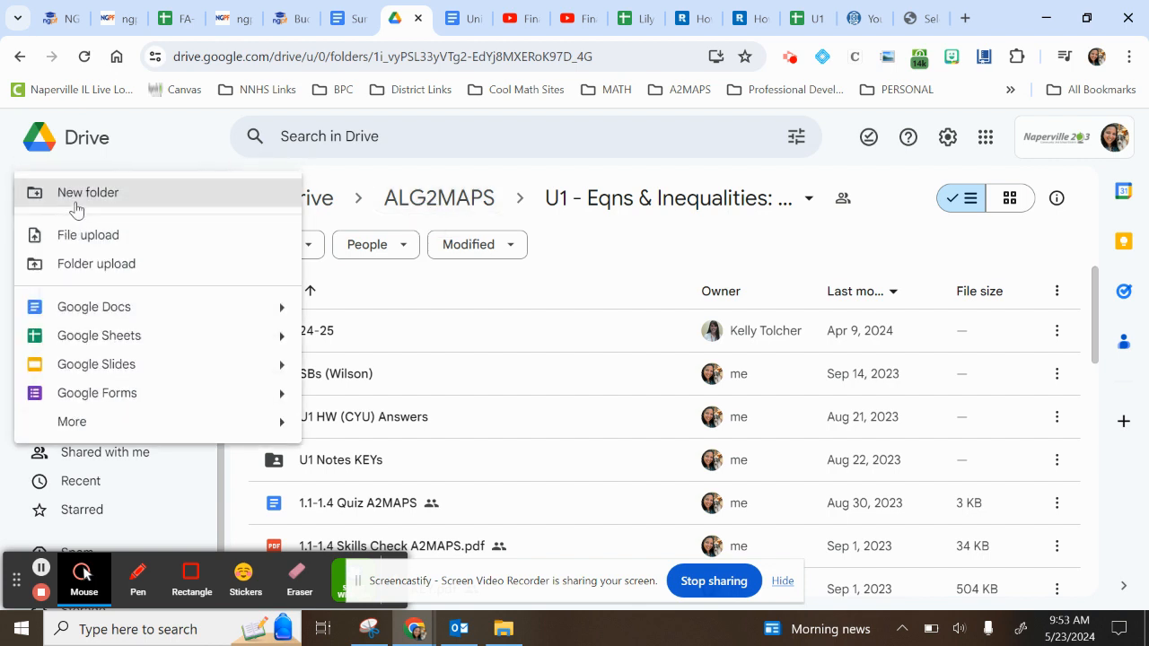
{"action": "left_click", "coordinate": [75, 194]}
{"action": "type", "text": "A"}
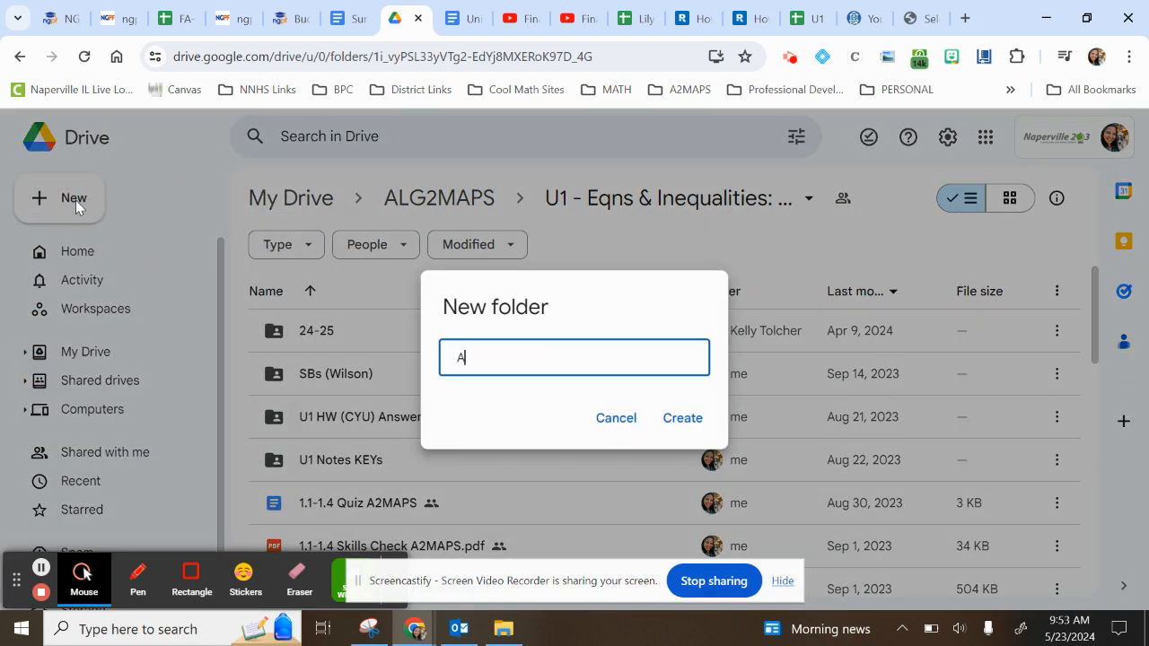
{"action": "type", "text": "2MAPS"}
{"action": "left_click", "coordinate": [663, 421]}
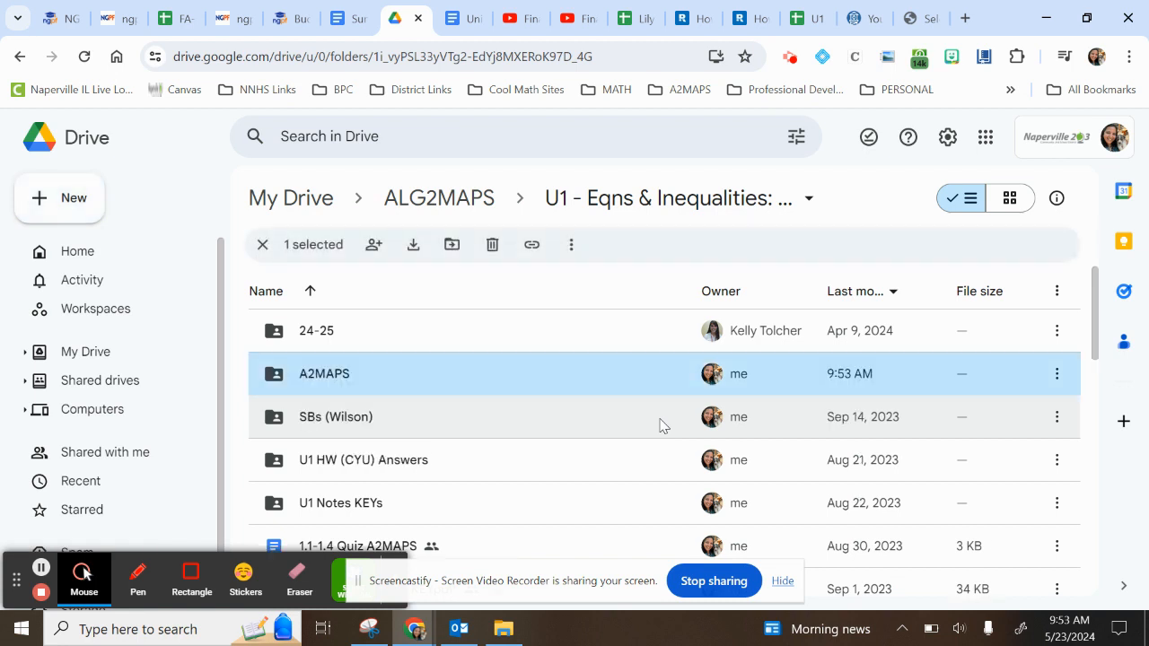
Step: Open the A2MAPS folder and create a subfolder named Unit 1 in it
{"action": "double_click", "coordinate": [331, 373]}
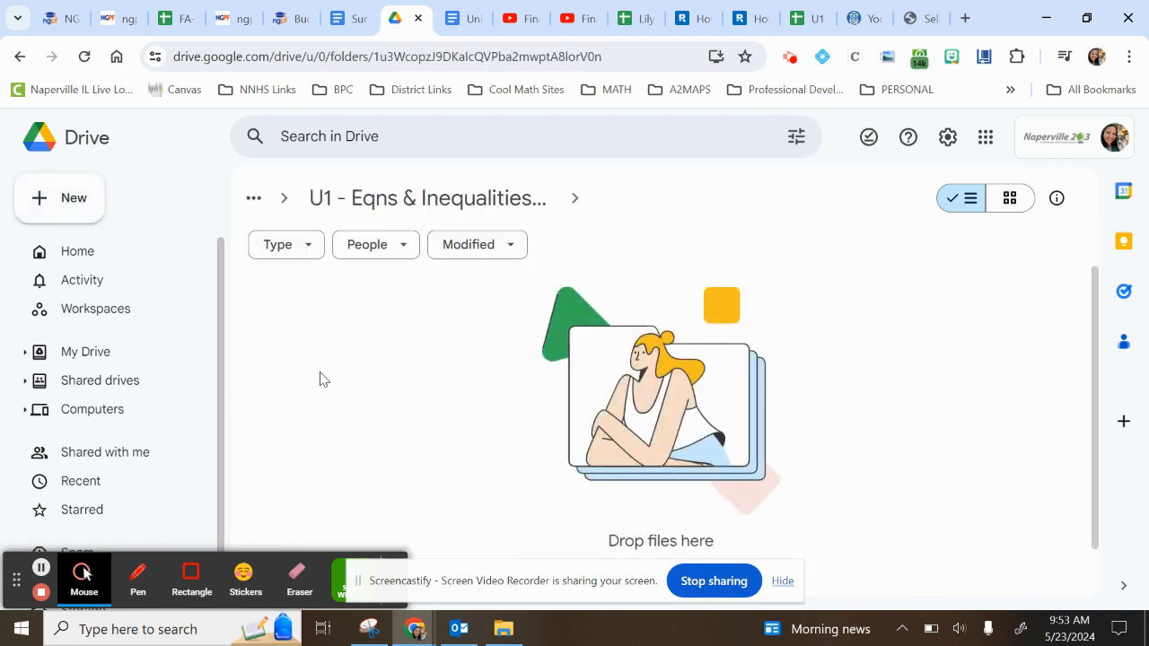
{"action": "left_click", "coordinate": [65, 199]}
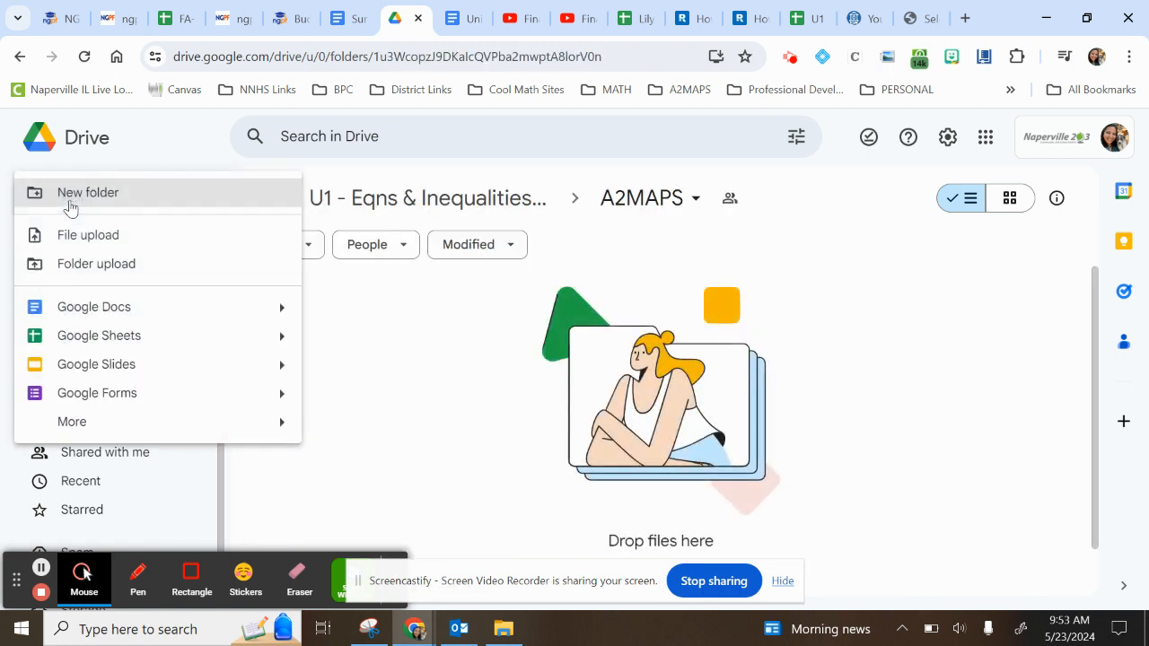
{"action": "left_click", "coordinate": [77, 202]}
{"action": "type", "text": "U"}
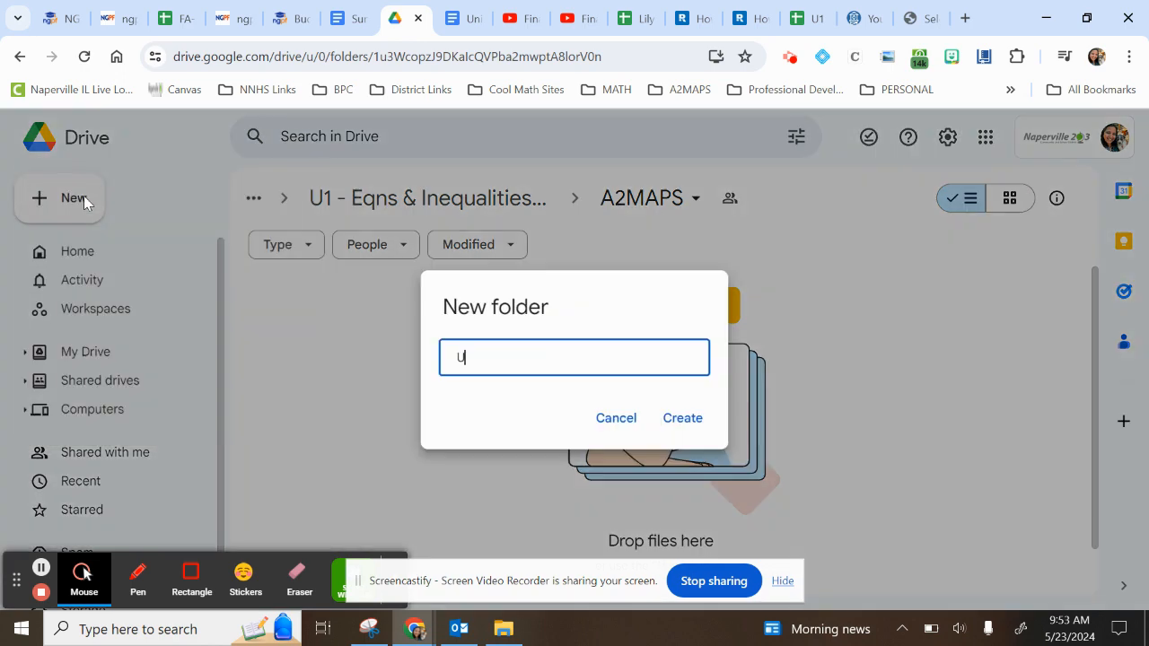
{"action": "type", "text": "niot 1"}
{"action": "key", "text": "BackSpace"}
{"action": "type", "text": "1"}
{"action": "key", "text": "Return"}
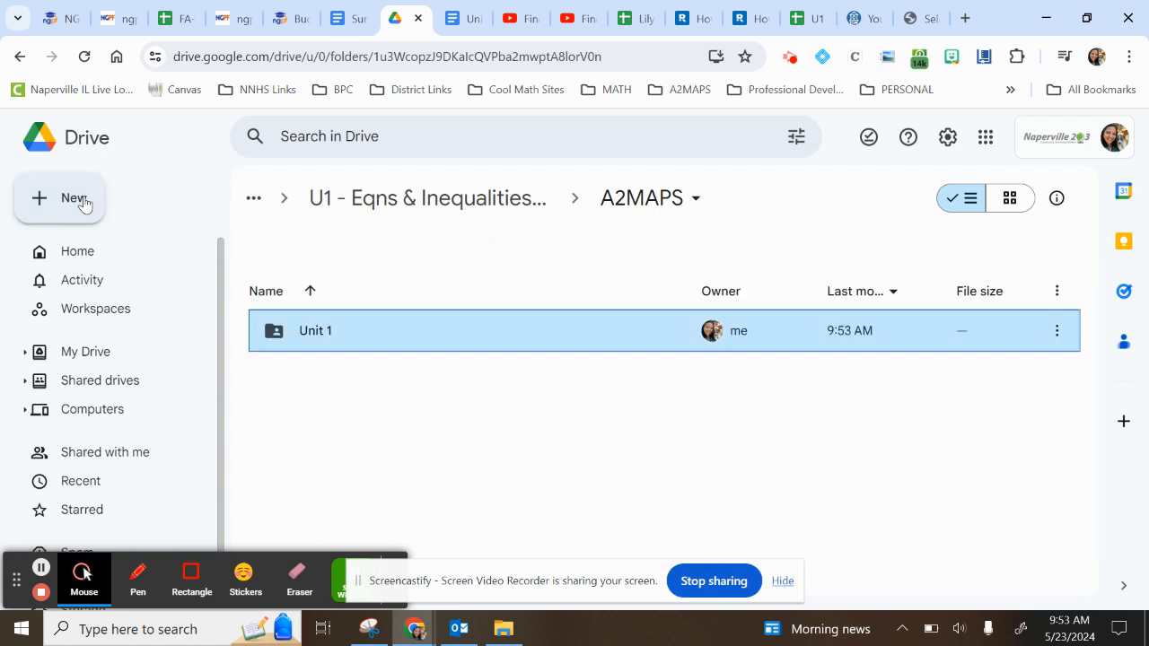
Step: Open the Unit 1 folder and create a blank Google Sheets spreadsheet there, agreeing to share it with the folder's people
{"action": "double_click", "coordinate": [334, 332]}
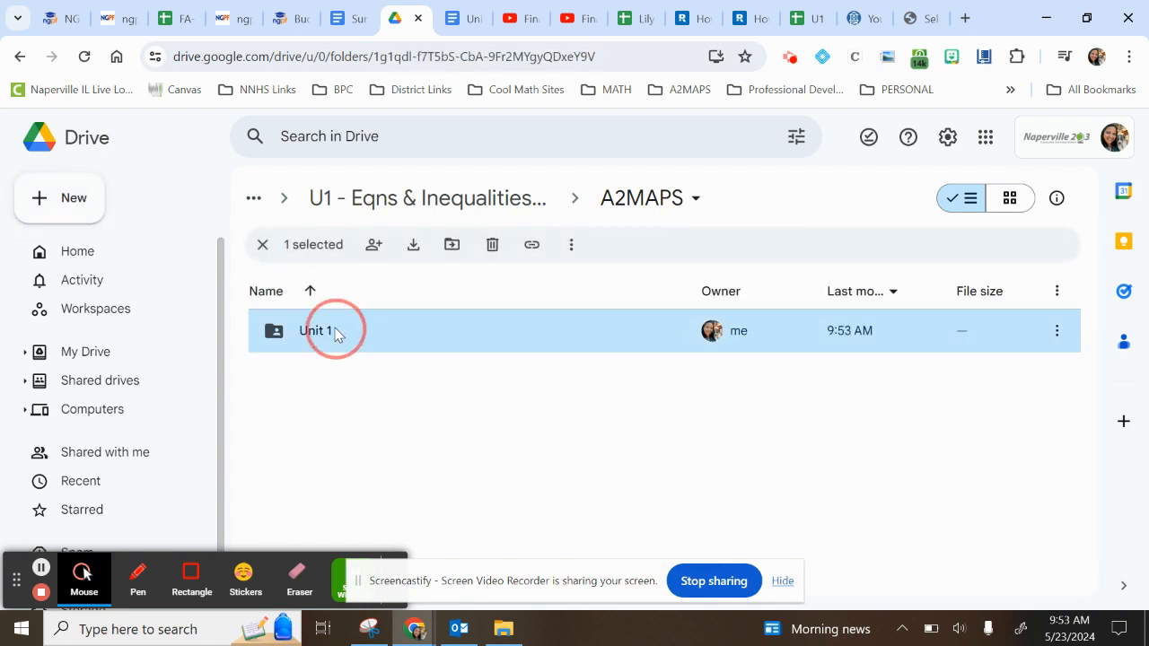
{"action": "left_click", "coordinate": [77, 207]}
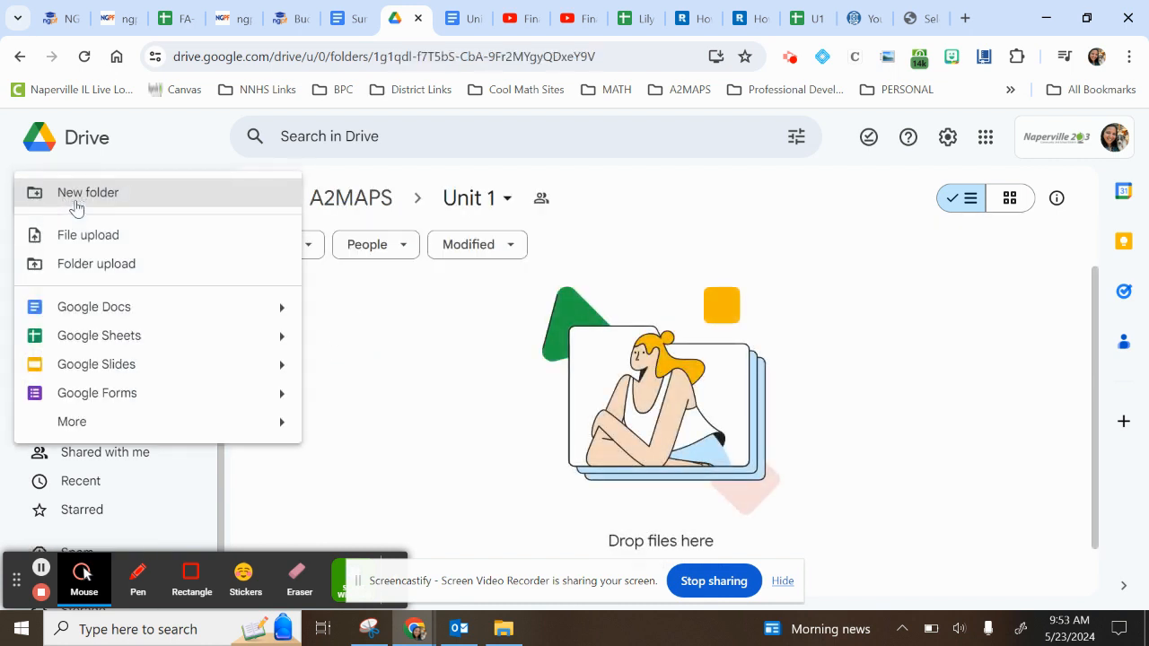
{"action": "left_click", "coordinate": [75, 339]}
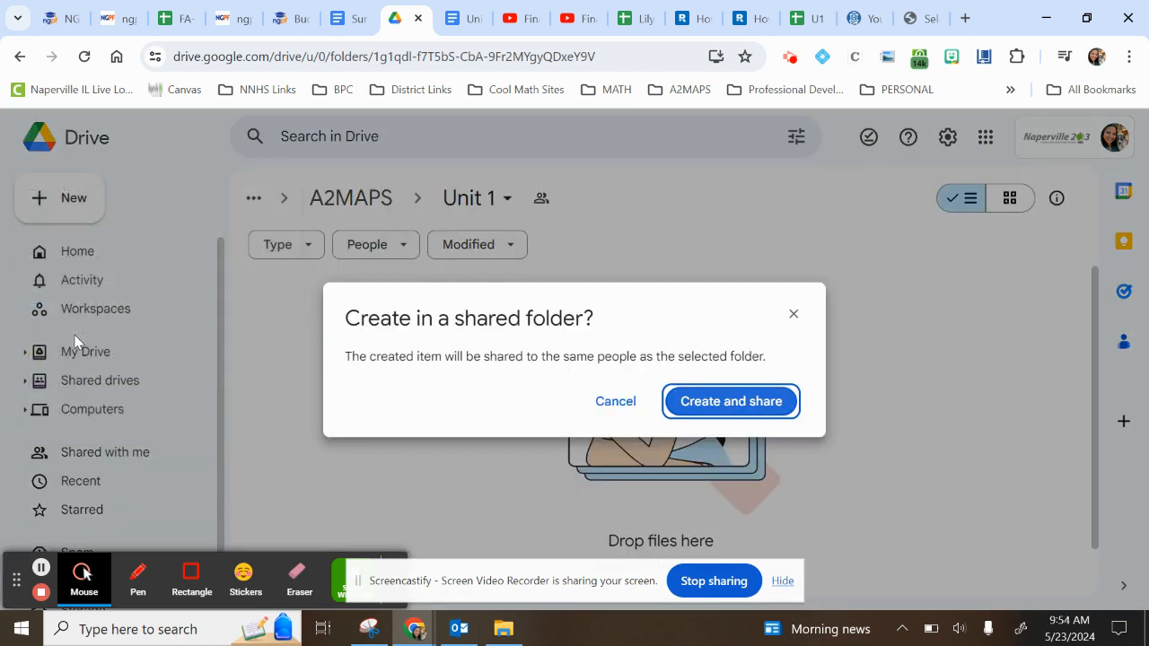
{"action": "left_click", "coordinate": [783, 580]}
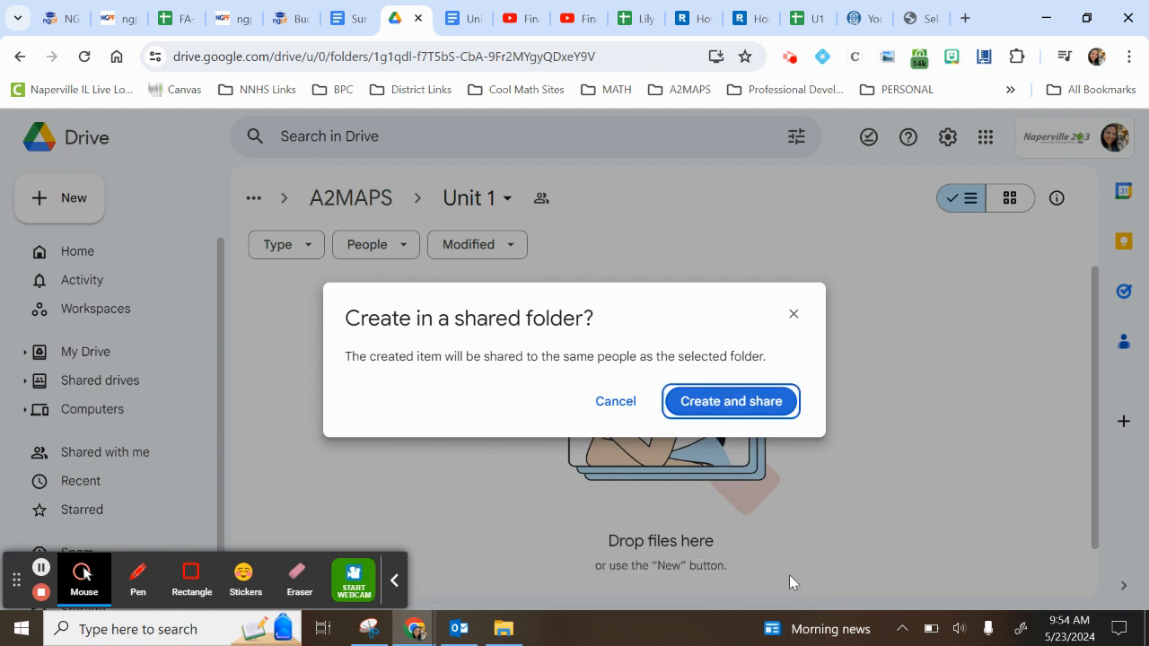
{"action": "left_click", "coordinate": [761, 401]}
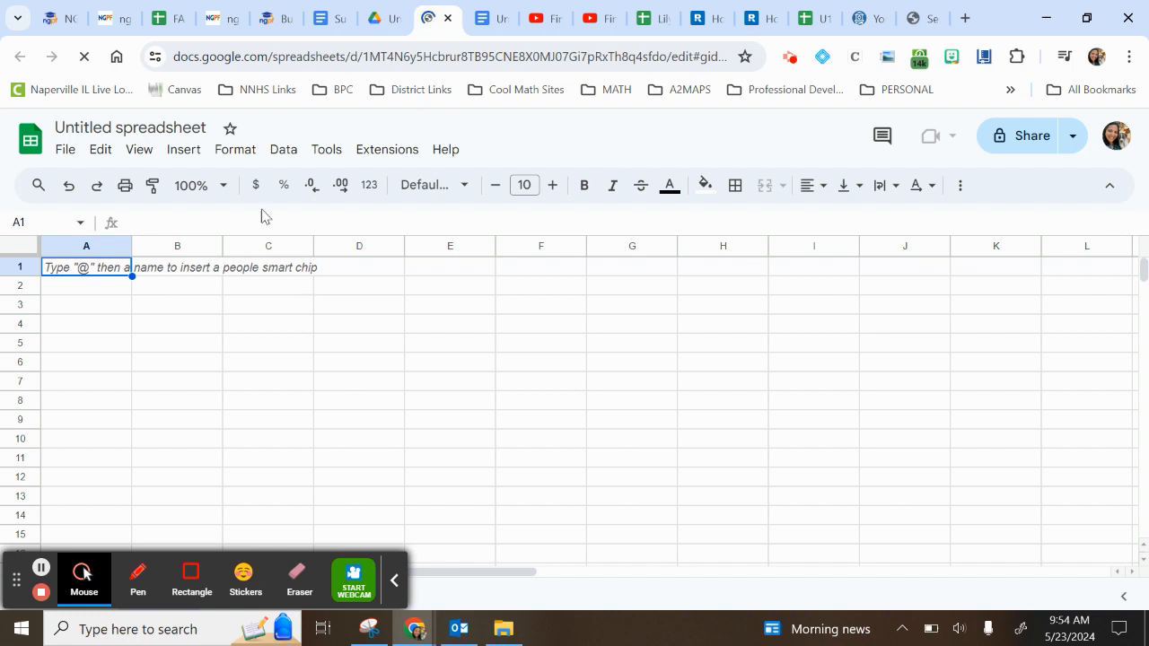
Step: Rename the untitled spreadsheet to U1 Project
{"action": "left_click", "coordinate": [198, 129]}
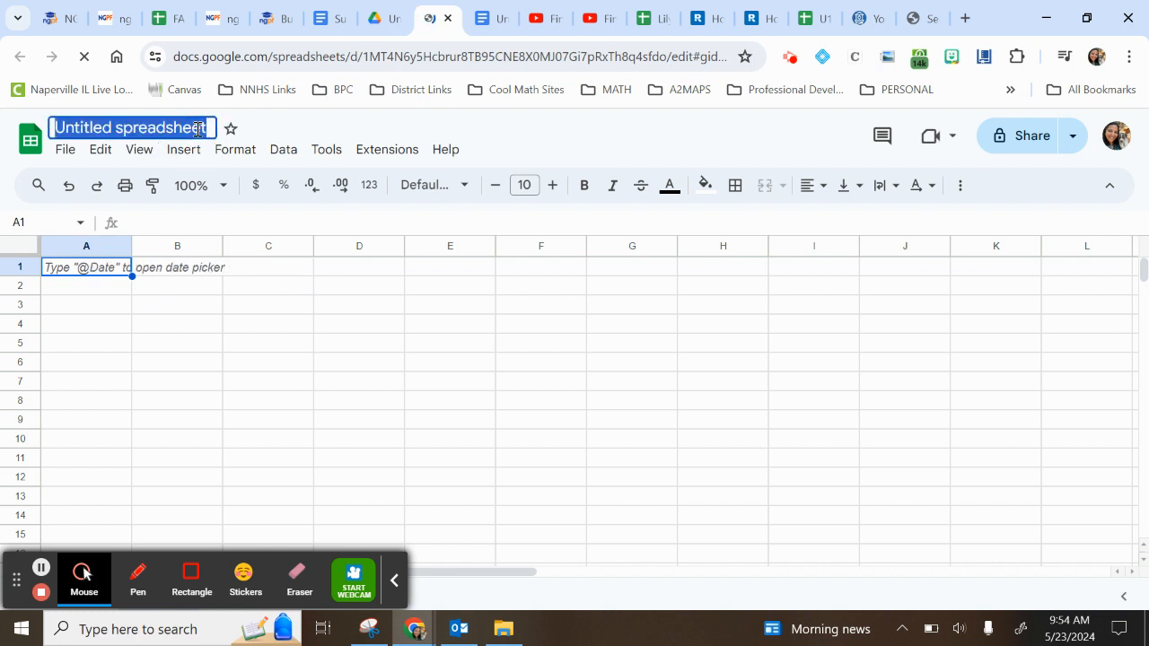
{"action": "type", "text": "U1 Proje"}
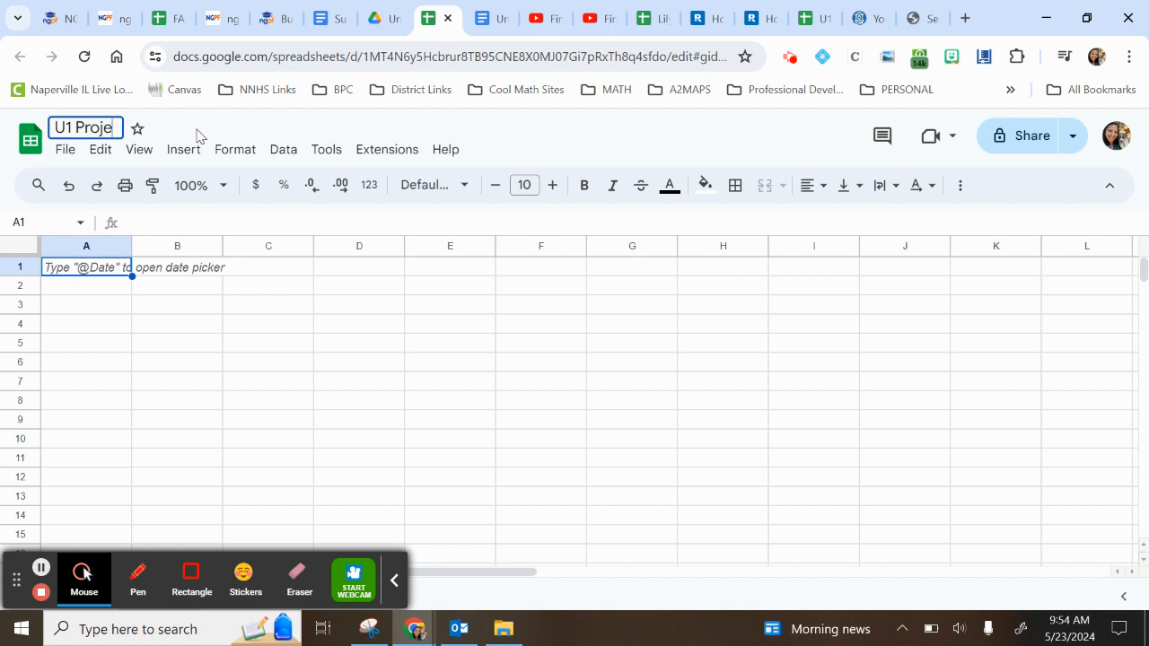
{"action": "type", "text": "ct"}
{"action": "key", "text": "Return"}
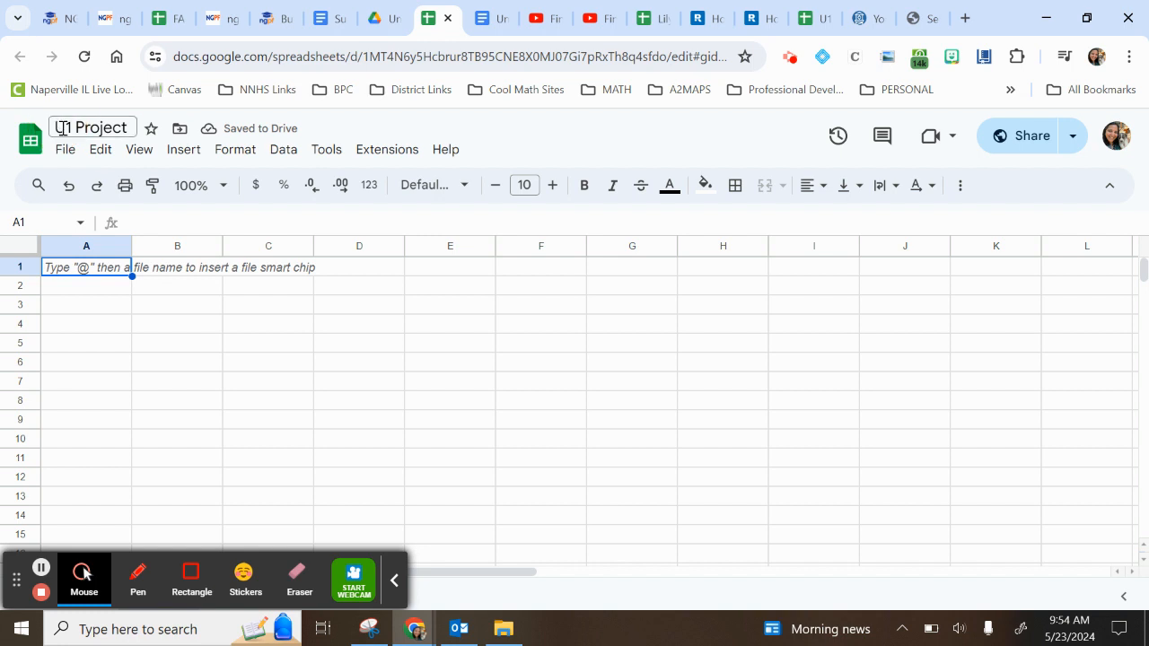
Step: Add the owner's last name, an underscore and the first initial in front of U1 Project in the spreadsheet title
{"action": "left_click", "coordinate": [62, 127]}
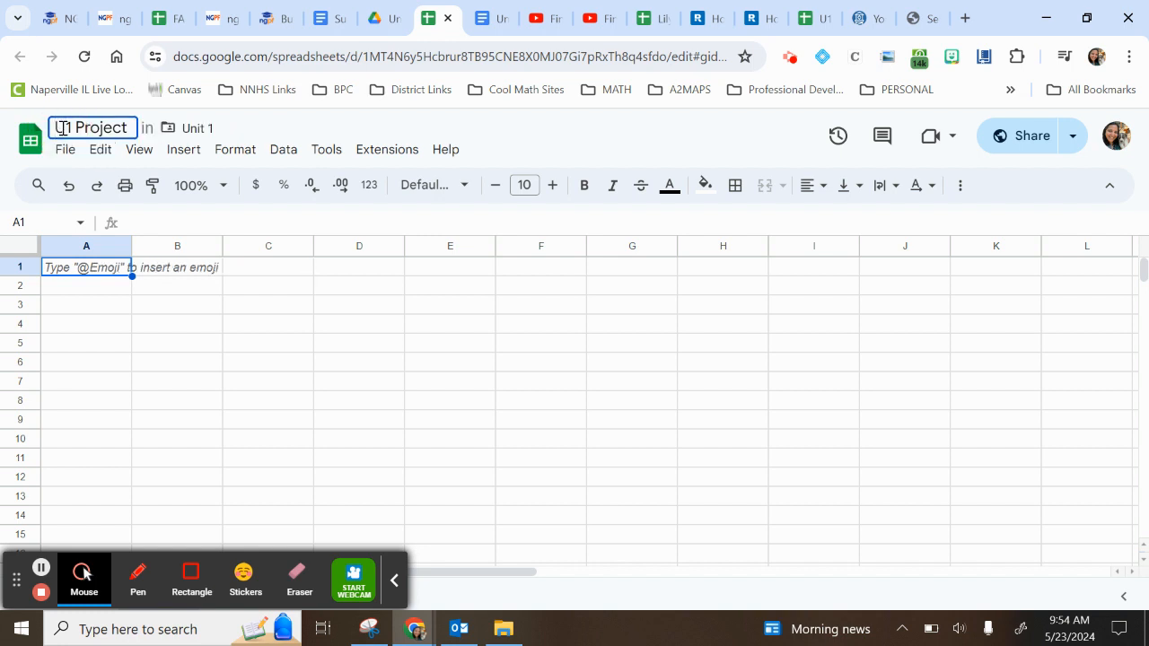
{"action": "type", "text": "Wilson"}
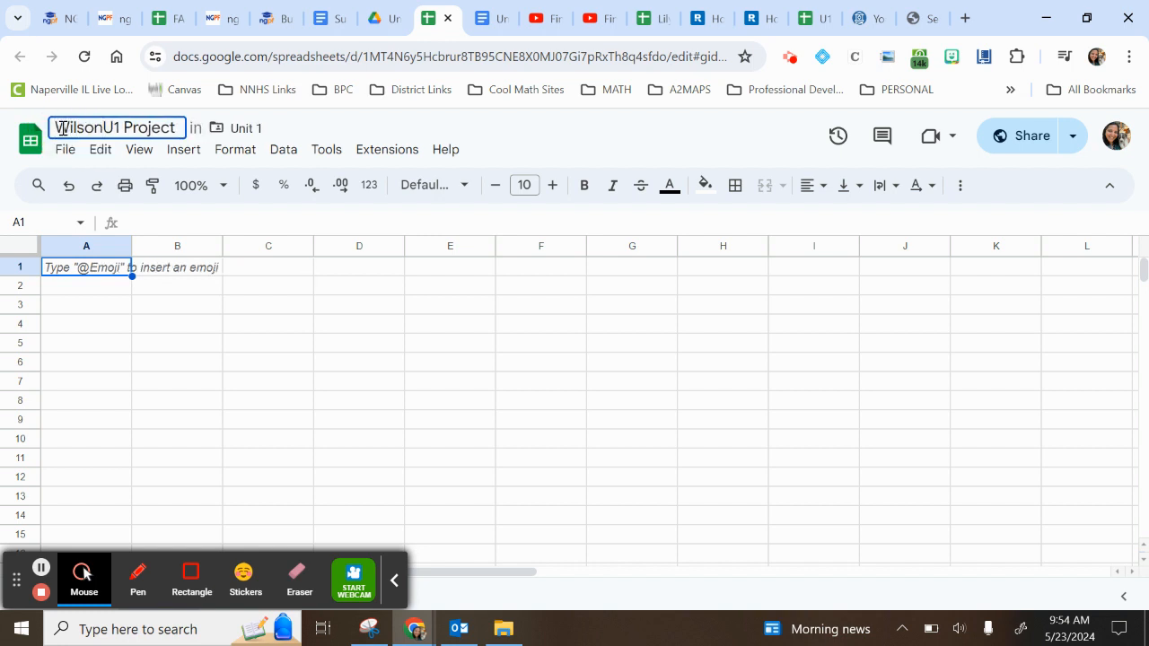
{"action": "type", "text": "_R"}
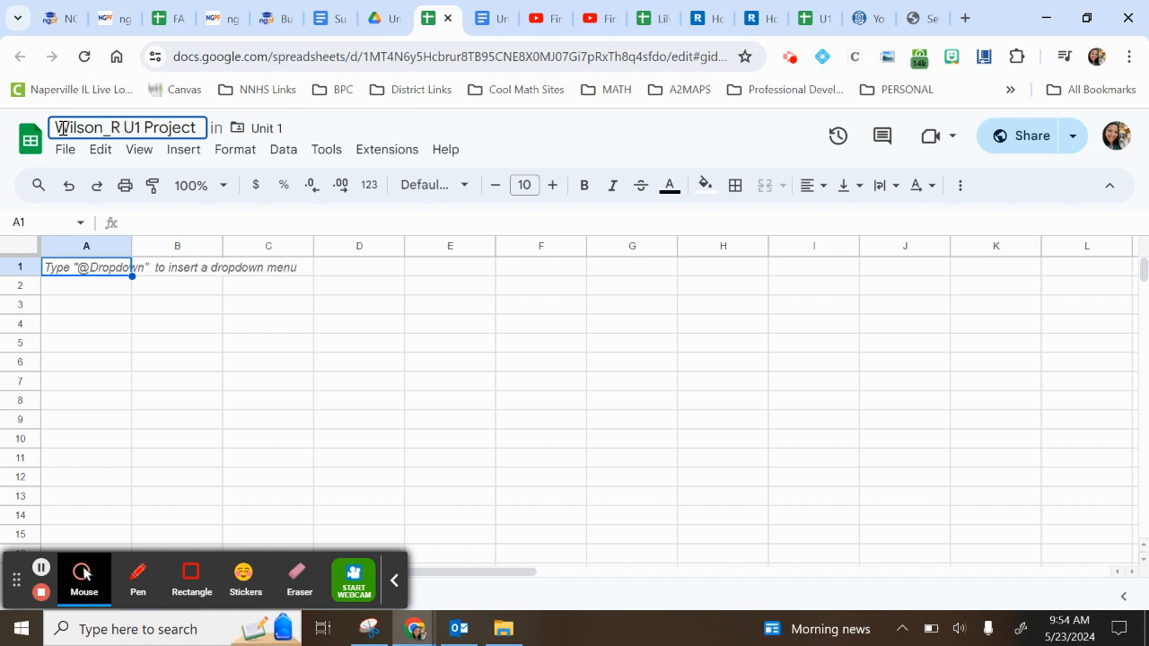
{"action": "key", "text": "Return"}
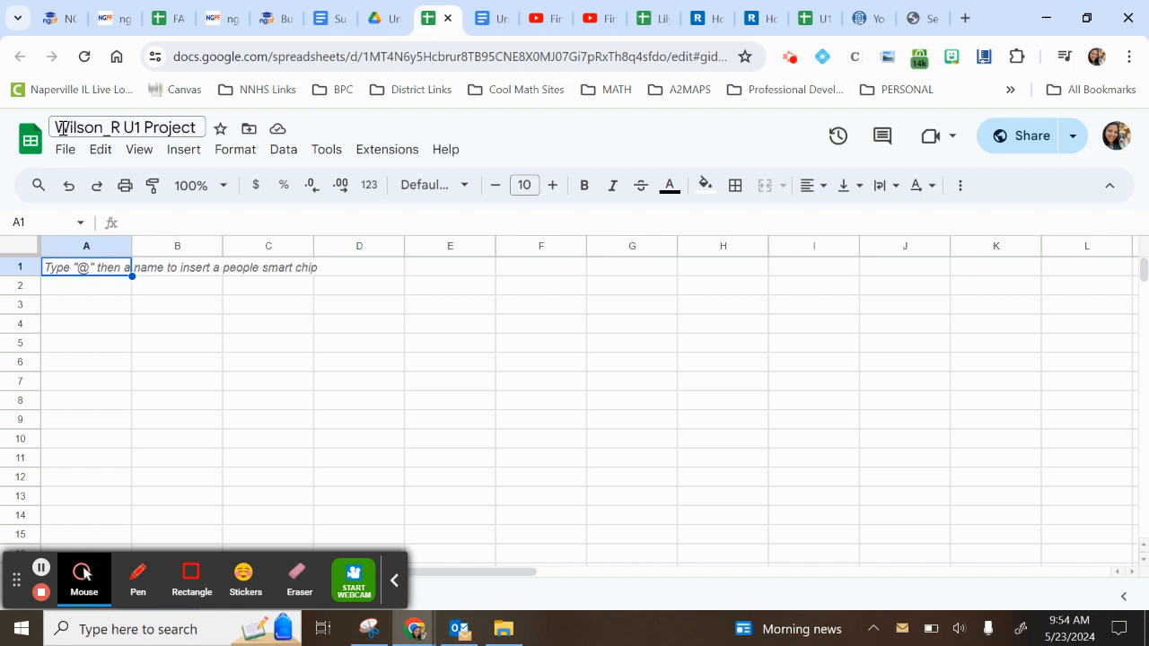
Step: Look at how cells, columns and rows are addressed by selecting cell C3, column C, row 3 and cell B7 in turn
{"action": "left_click", "coordinate": [256, 311]}
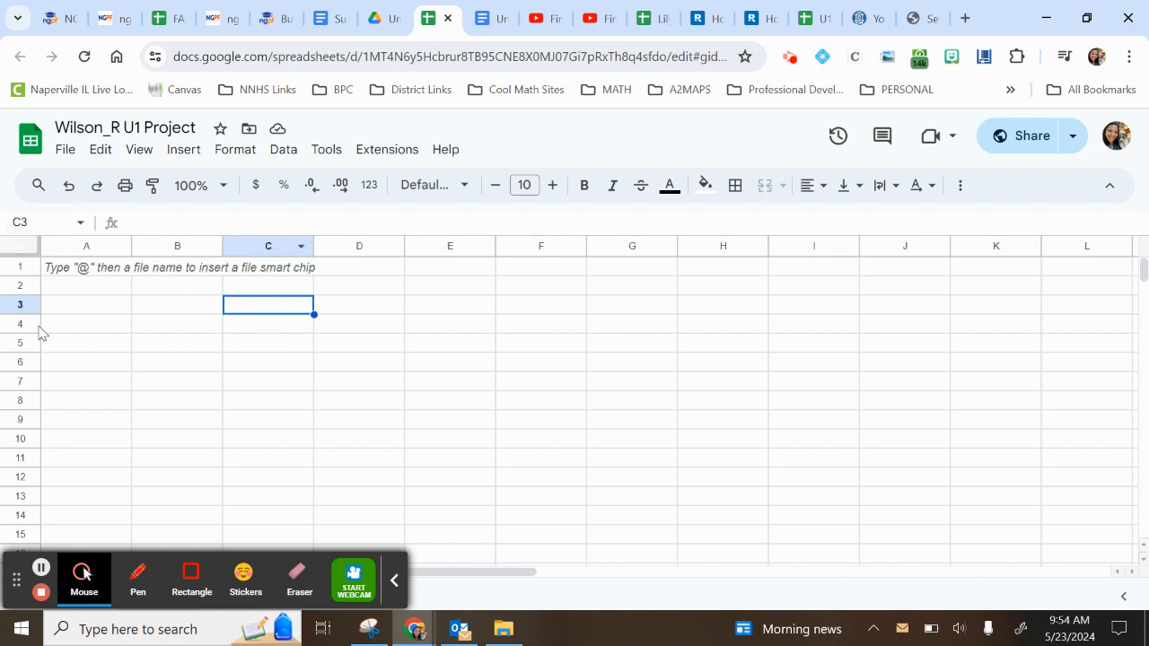
{"action": "left_click", "coordinate": [260, 244]}
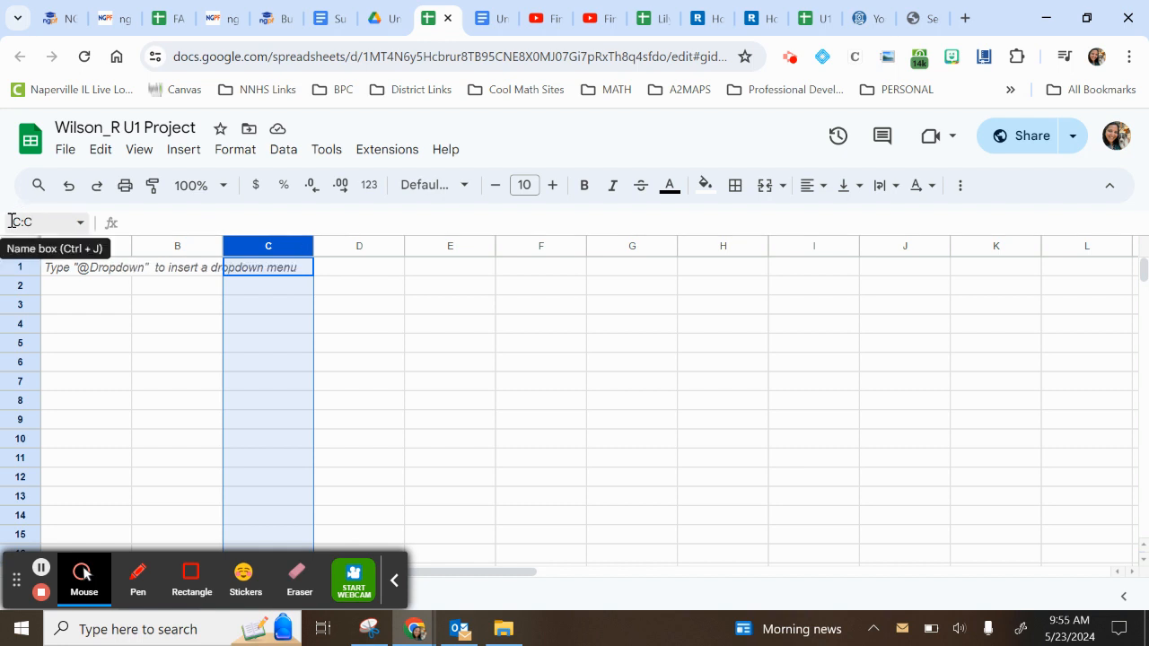
{"action": "left_click", "coordinate": [20, 303]}
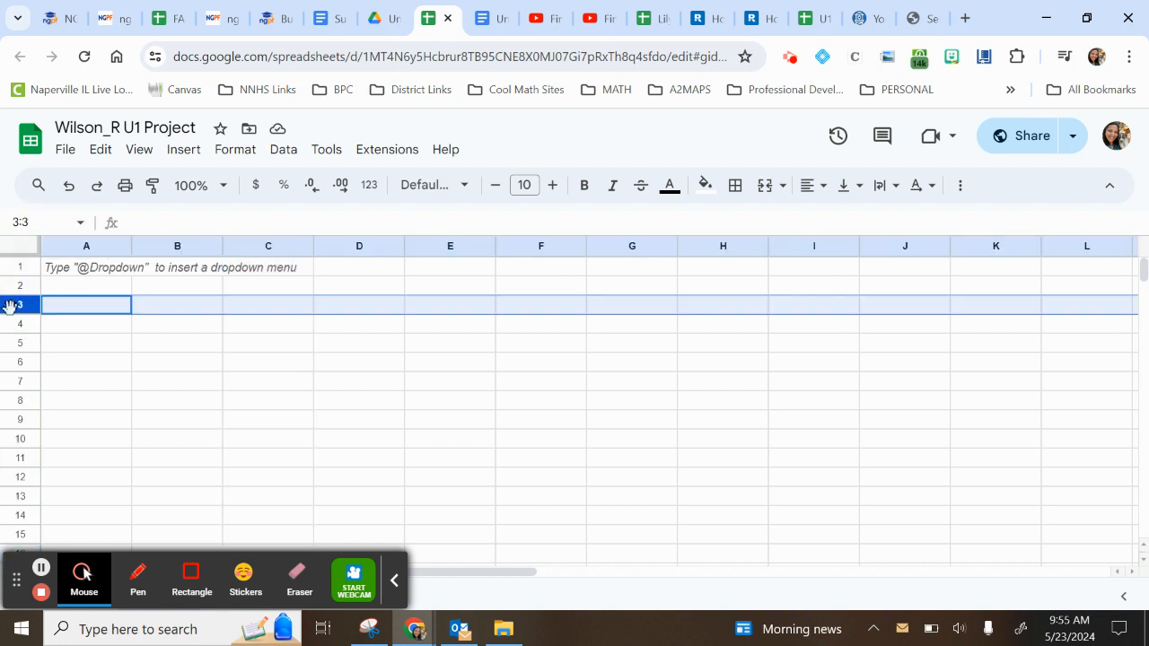
{"action": "left_click", "coordinate": [206, 388]}
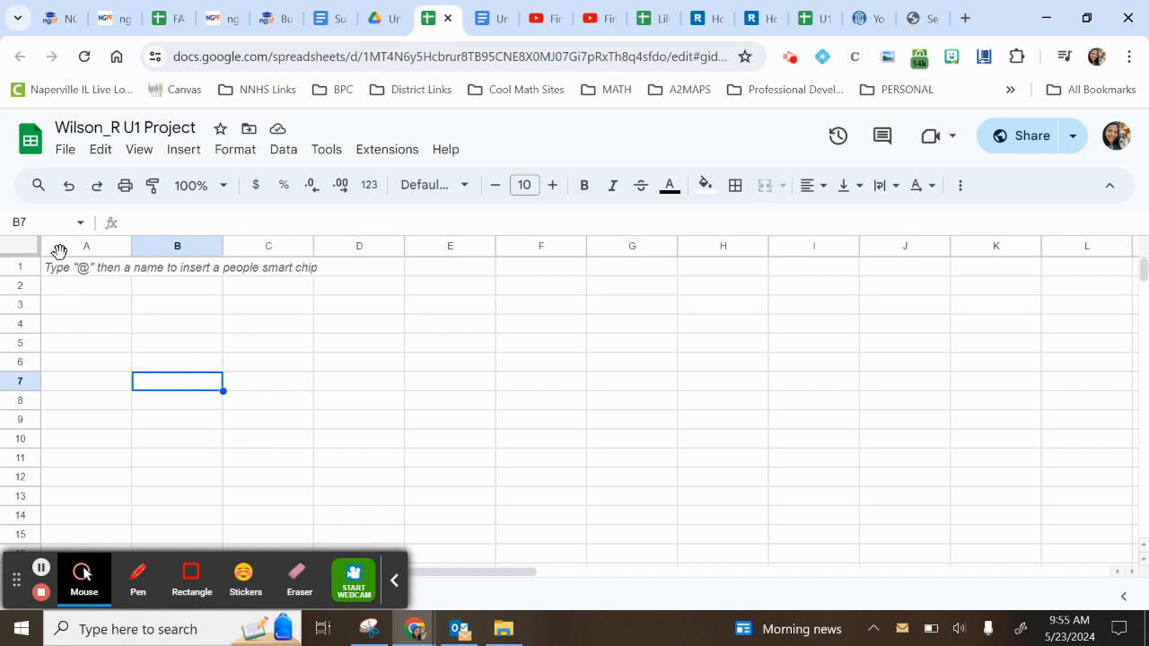
Step: Set the font of the entire sheet to Comfortaa at size 14
{"action": "left_click", "coordinate": [27, 249]}
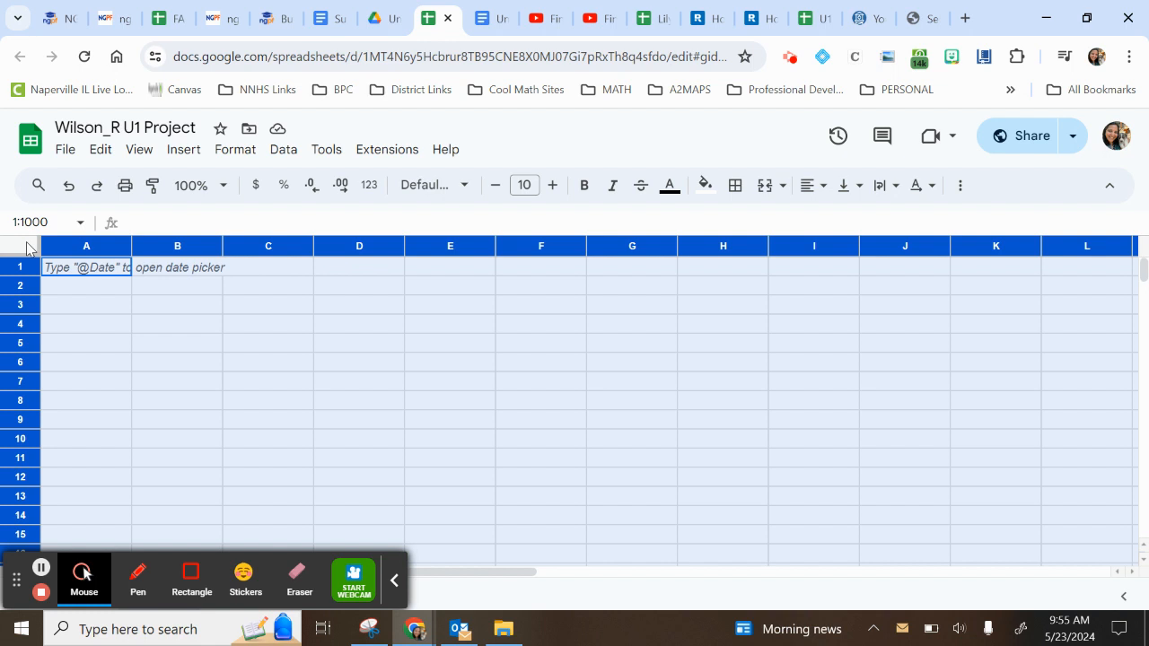
{"action": "left_click", "coordinate": [435, 185]}
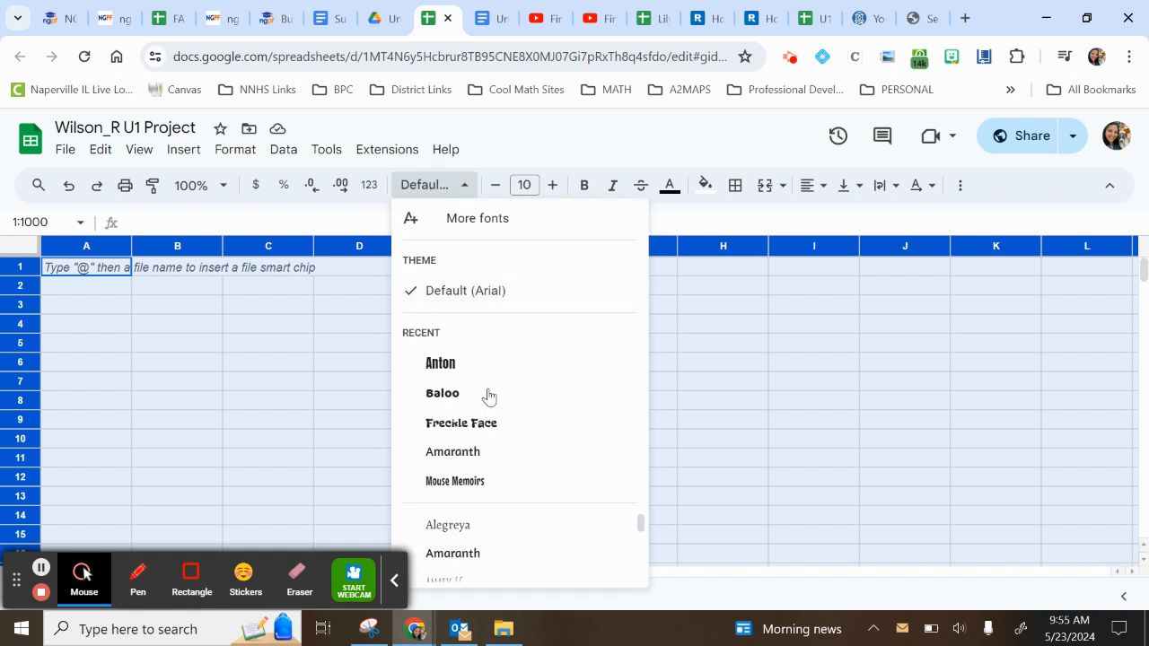
{"action": "scroll", "coordinate": [508, 544], "scroll_direction": "down", "scroll_amount": 10}
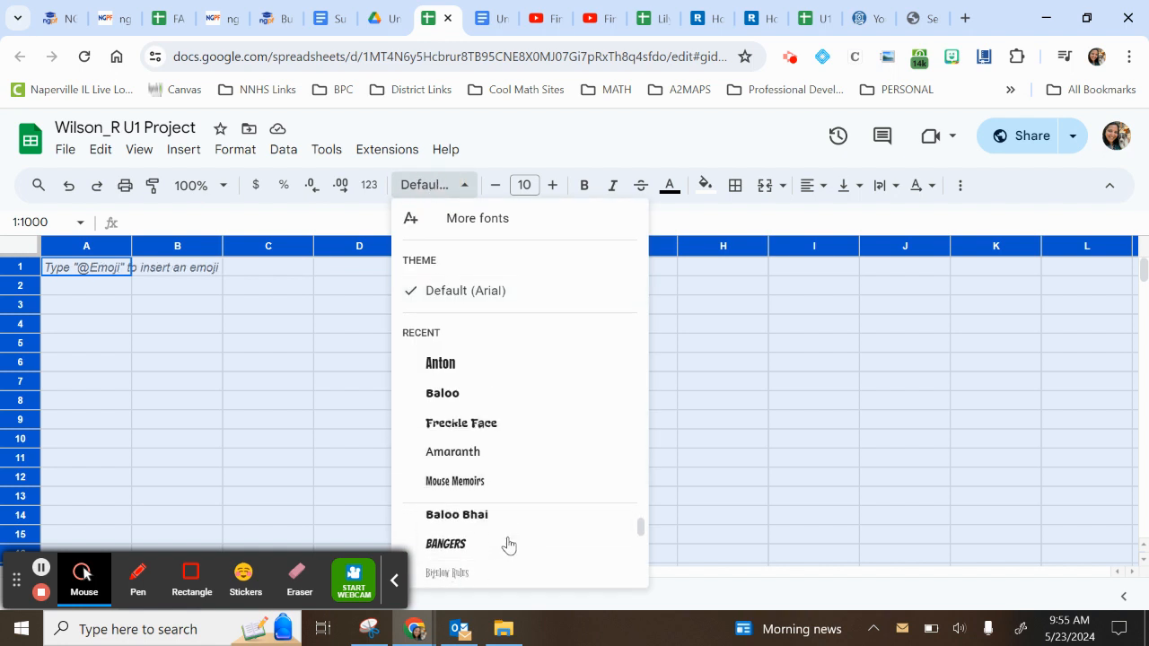
{"action": "scroll", "coordinate": [508, 544], "scroll_direction": "down", "scroll_amount": 4}
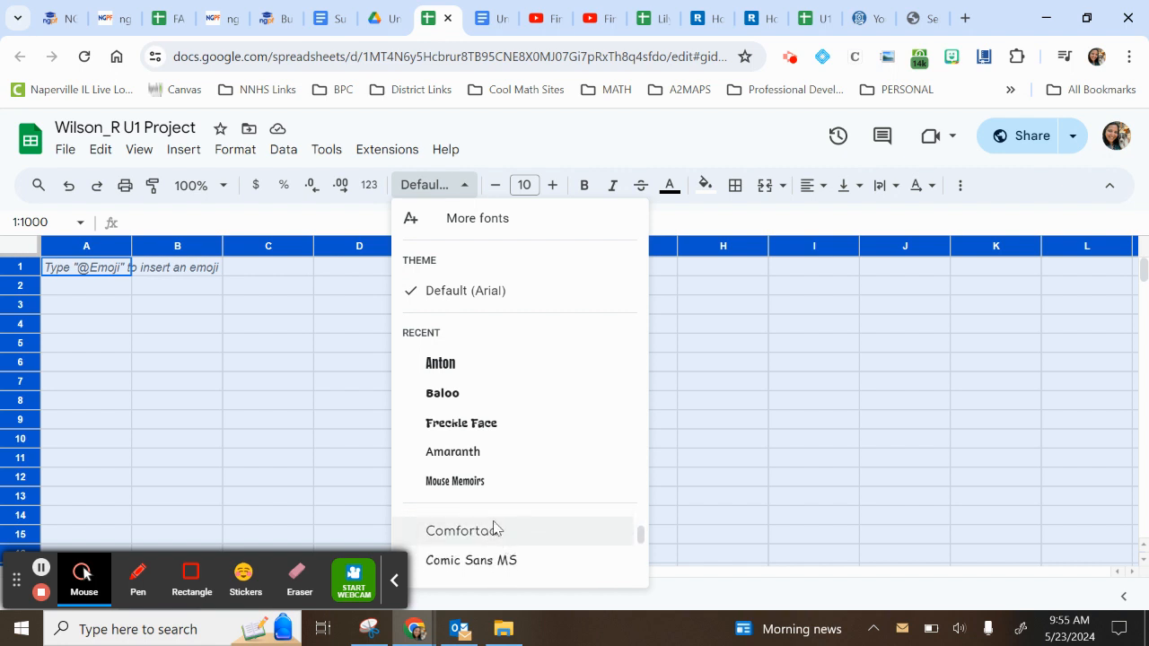
{"action": "left_click", "coordinate": [494, 533]}
{"action": "left_click", "coordinate": [551, 186]}
{"action": "left_click", "coordinate": [550, 186]}
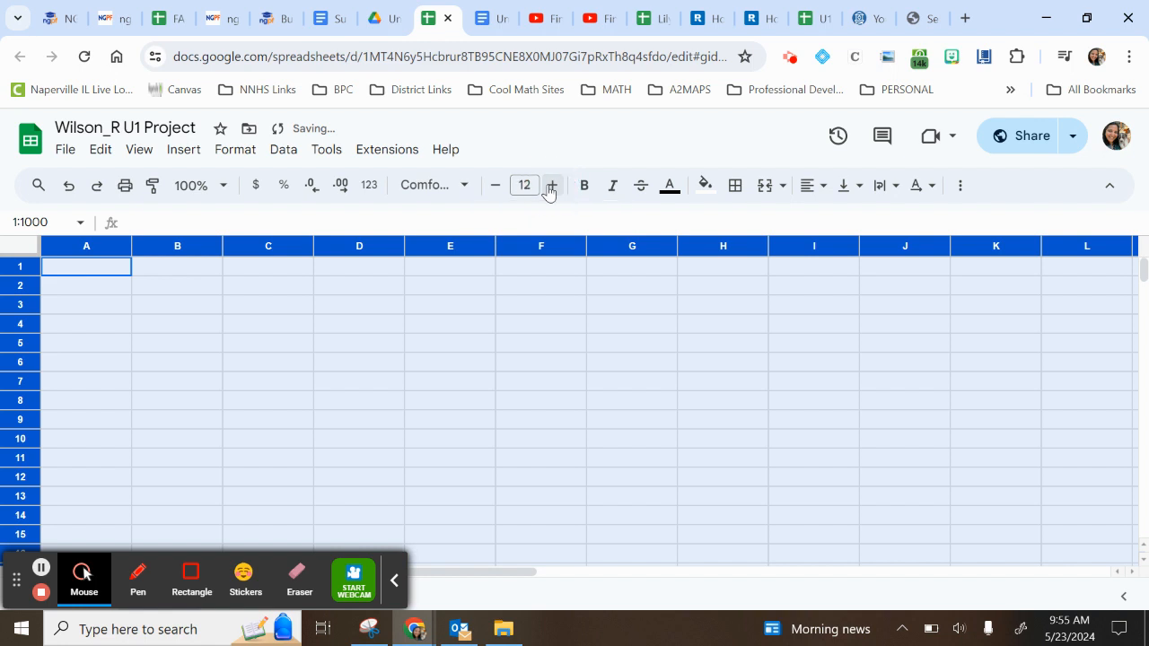
{"action": "left_click", "coordinate": [550, 186]}
{"action": "left_click", "coordinate": [166, 285]}
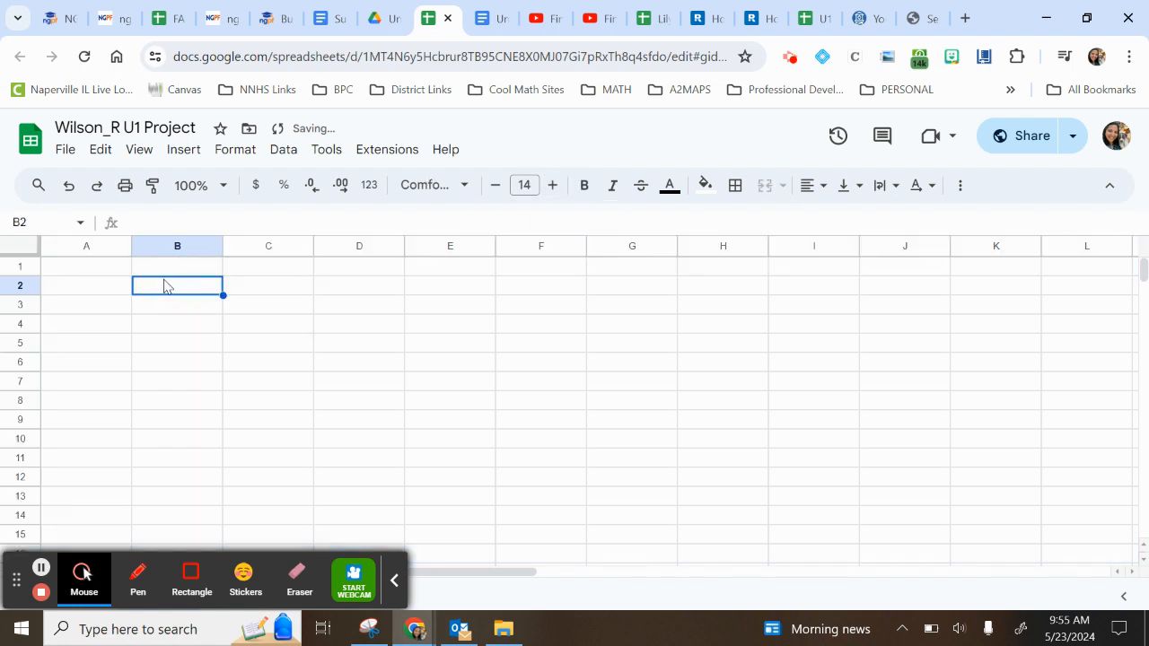
Step: Try out the font by entering the sample word Comfortaa in cell A1, and clear the cell again
{"action": "left_click", "coordinate": [123, 269]}
{"action": "type", "text": "Comfo"}
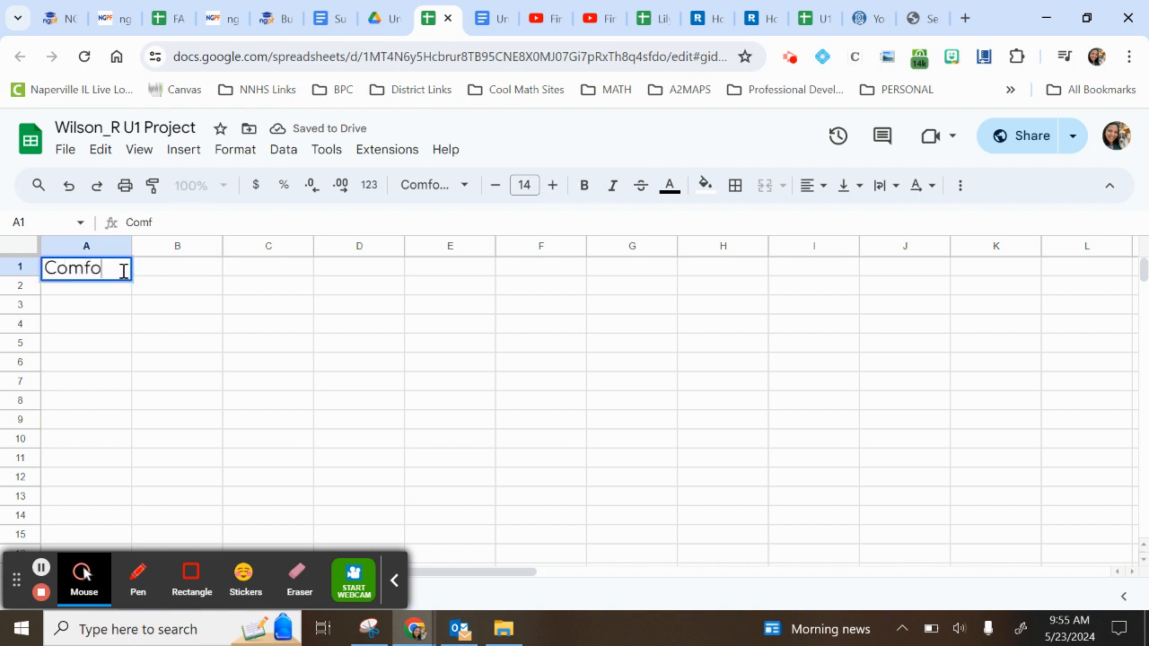
{"action": "type", "text": "rtta"}
{"action": "key", "text": "BackSpace"}
{"action": "key", "text": "BackSpace"}
{"action": "type", "text": "aa"}
{"action": "key", "text": "Return"}
{"action": "left_click", "coordinate": [123, 276]}
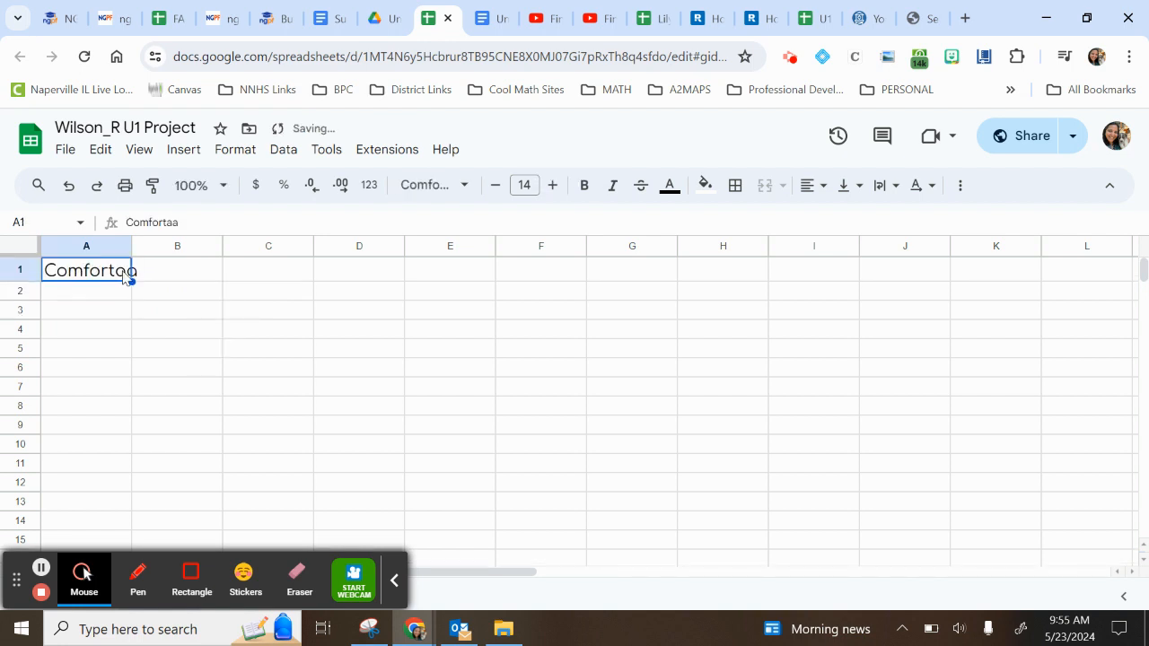
{"action": "key", "text": "Delete"}
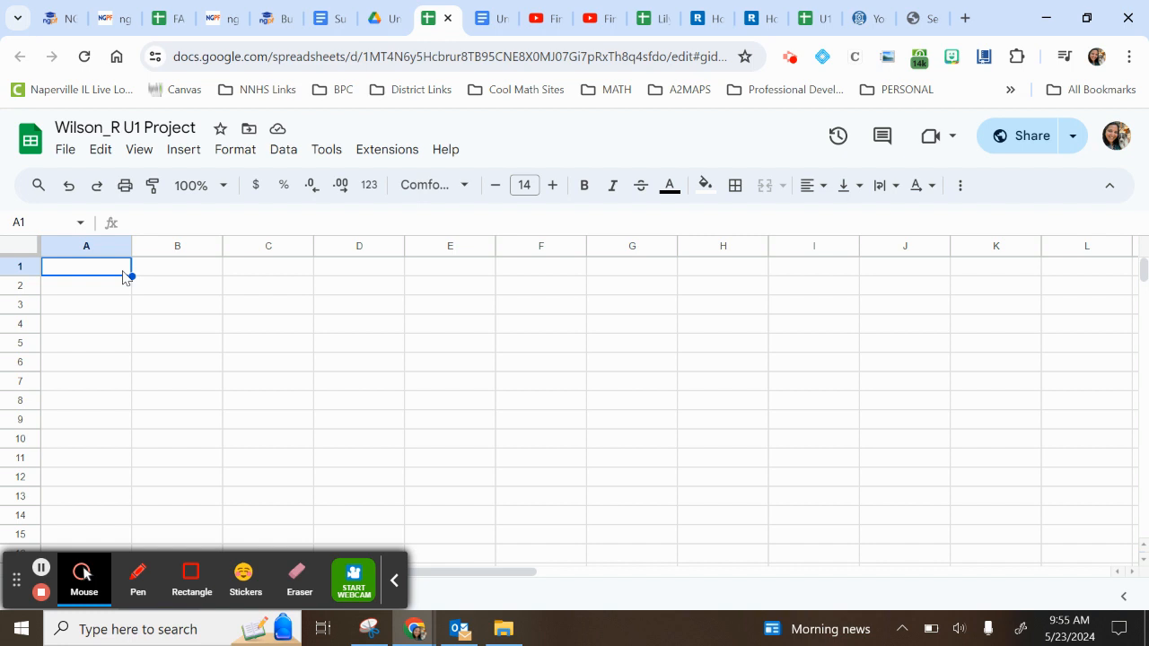
Step: Enter the title Zero-Based Budget in cell A1
{"action": "type", "text": "Zero-"}
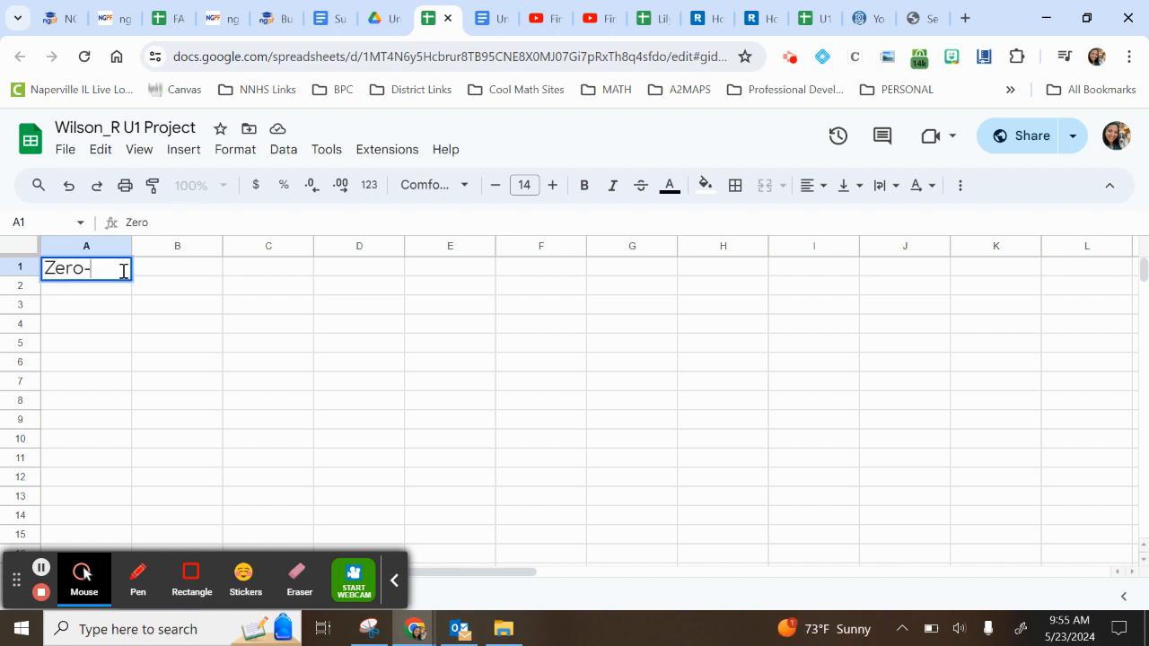
{"action": "type", "text": "Based Budg"}
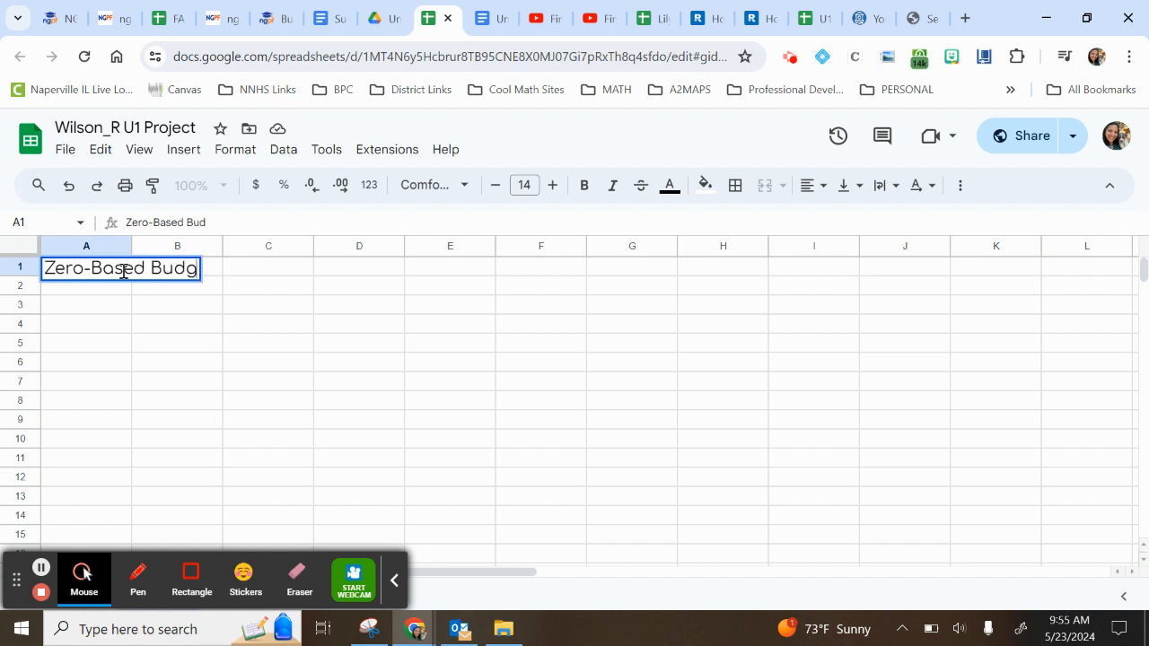
{"action": "type", "text": "et"}
{"action": "key", "text": "Return"}
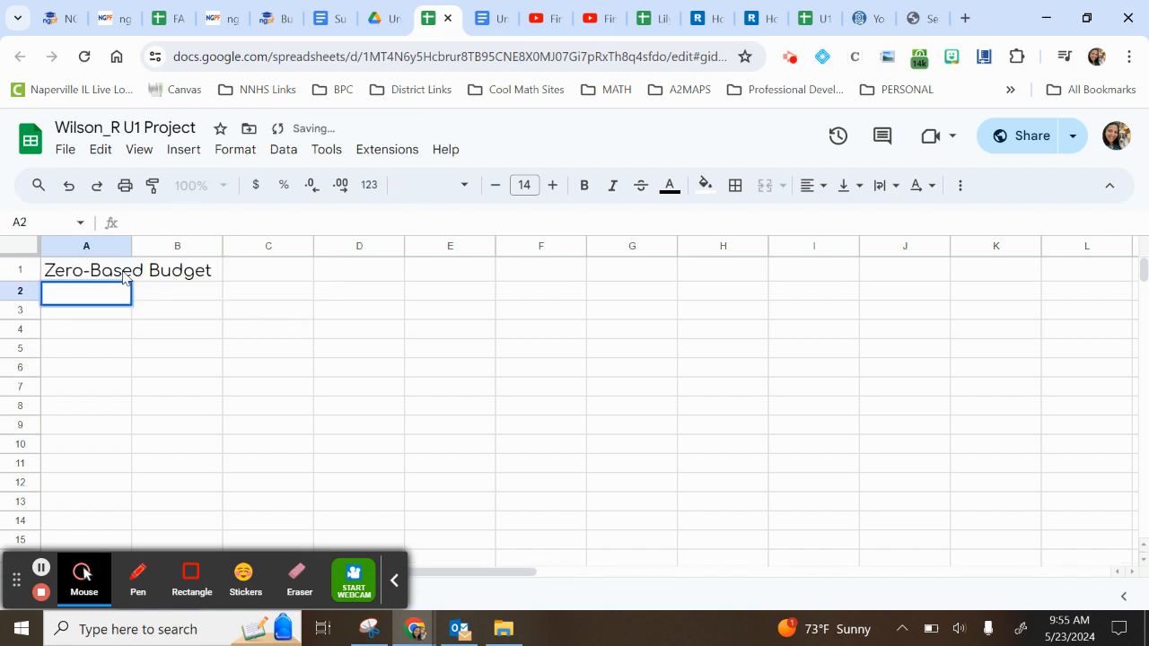
Step: Enter the heading Income in cell A3
{"action": "key", "text": "Return"}
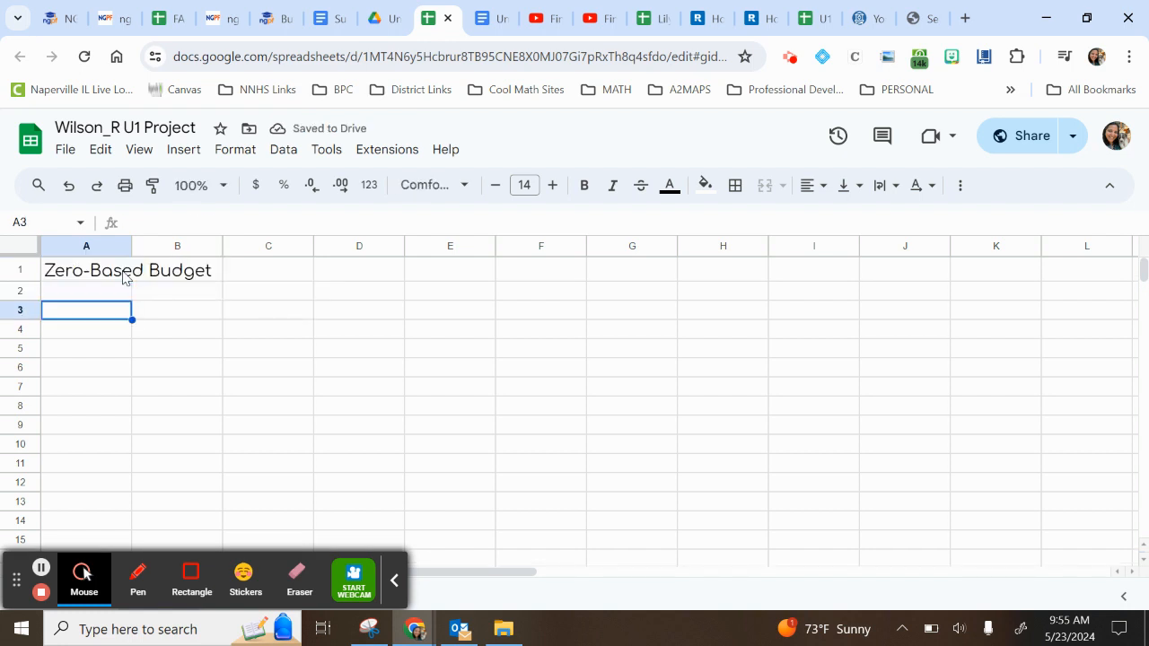
{"action": "type", "text": "Income"}
{"action": "key", "text": "Tab"}
{"action": "key", "text": "Tab"}
{"action": "key", "text": "Tab"}
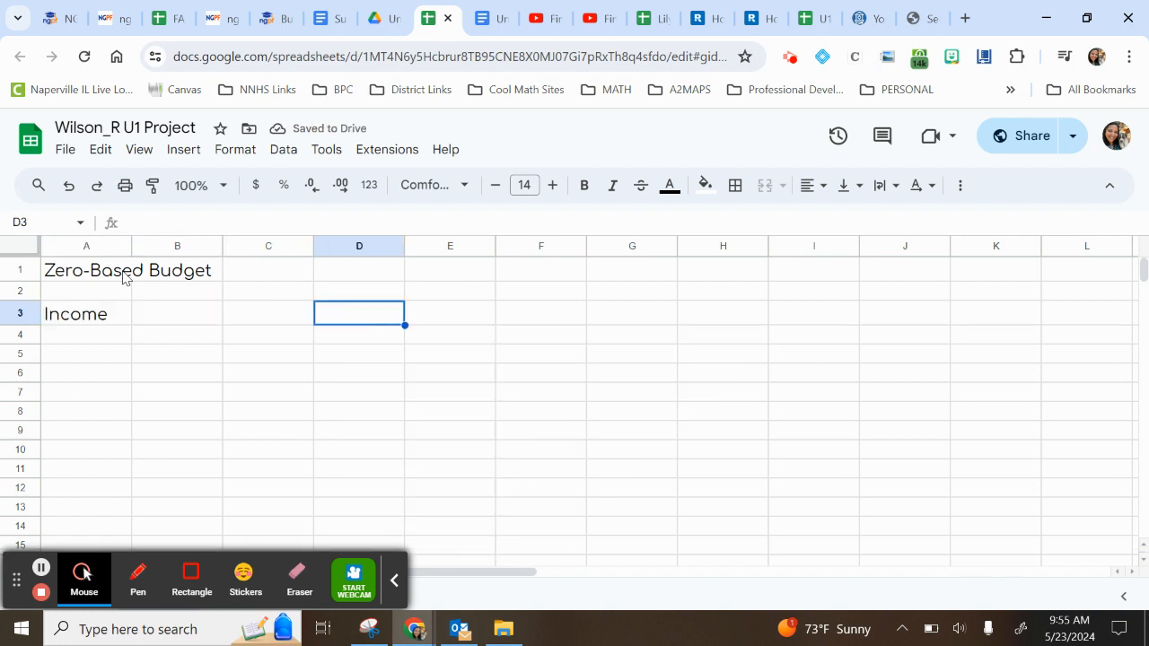
{"action": "key", "text": "Left"}
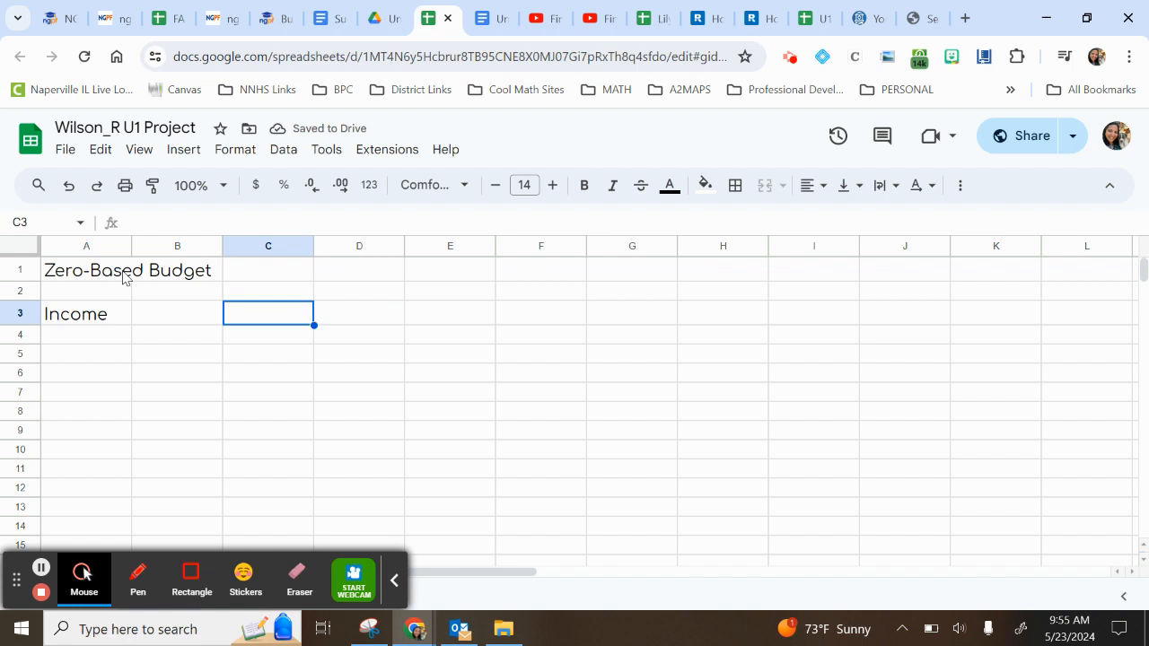
Step: Set the font size of cell A4 to 11 and enter the label Paycheck in it
{"action": "key", "text": "Down"}
{"action": "key", "text": "Left"}
{"action": "key", "text": "Left"}
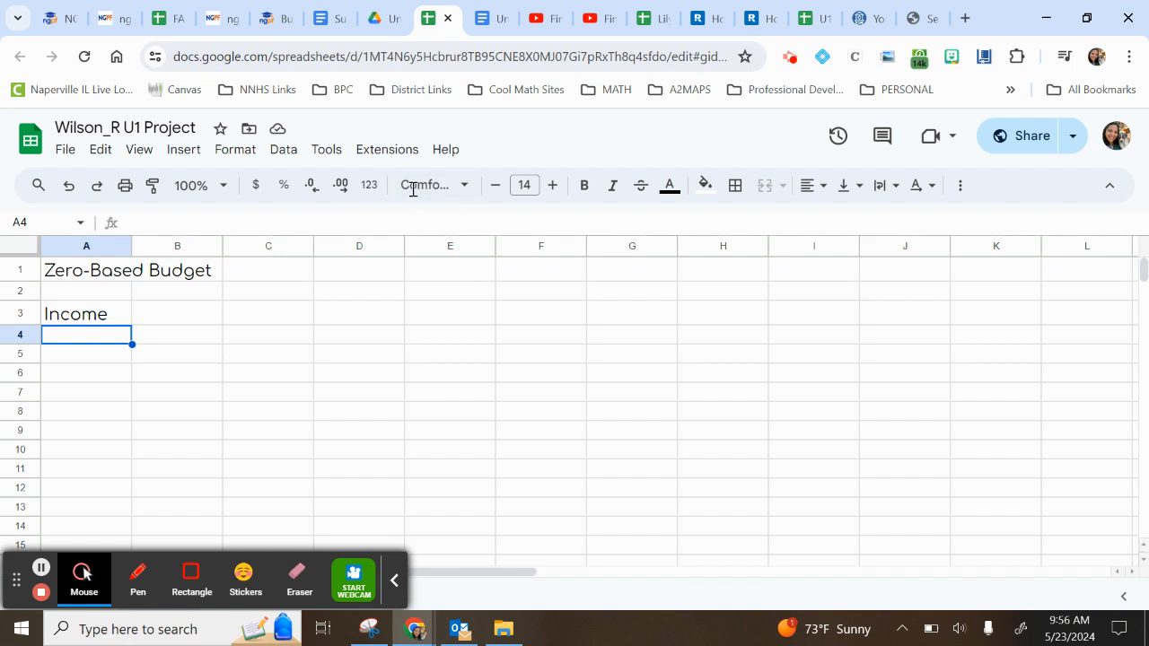
{"action": "left_click", "coordinate": [499, 191]}
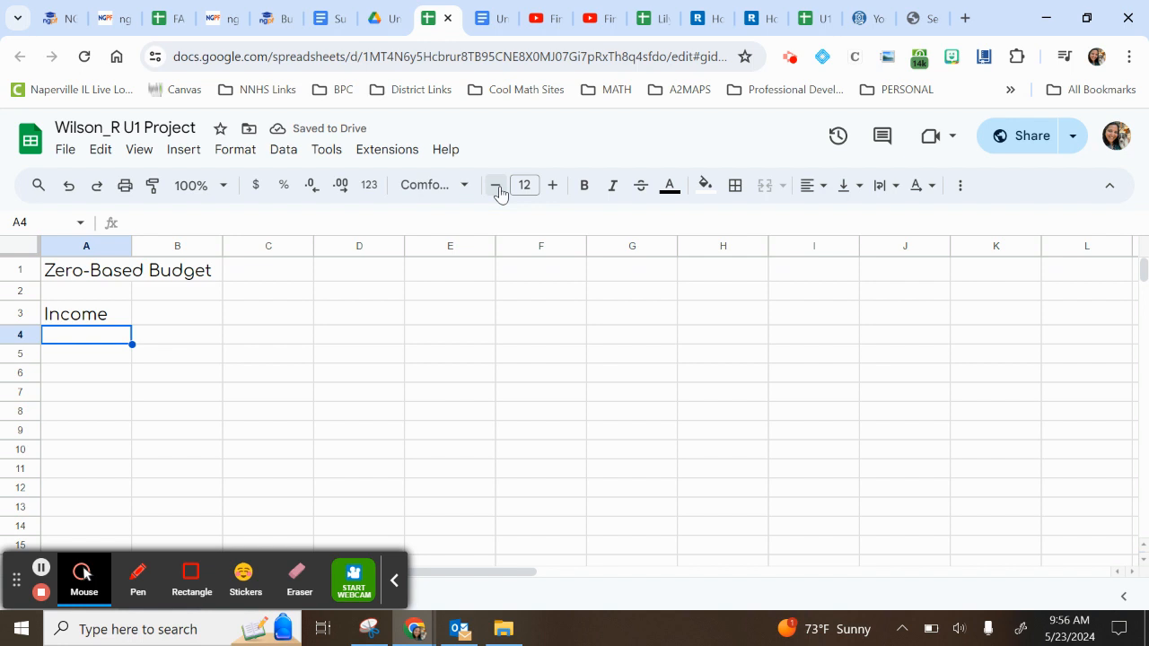
{"action": "left_click", "coordinate": [499, 191]}
{"action": "type", "text": "Pacy"}
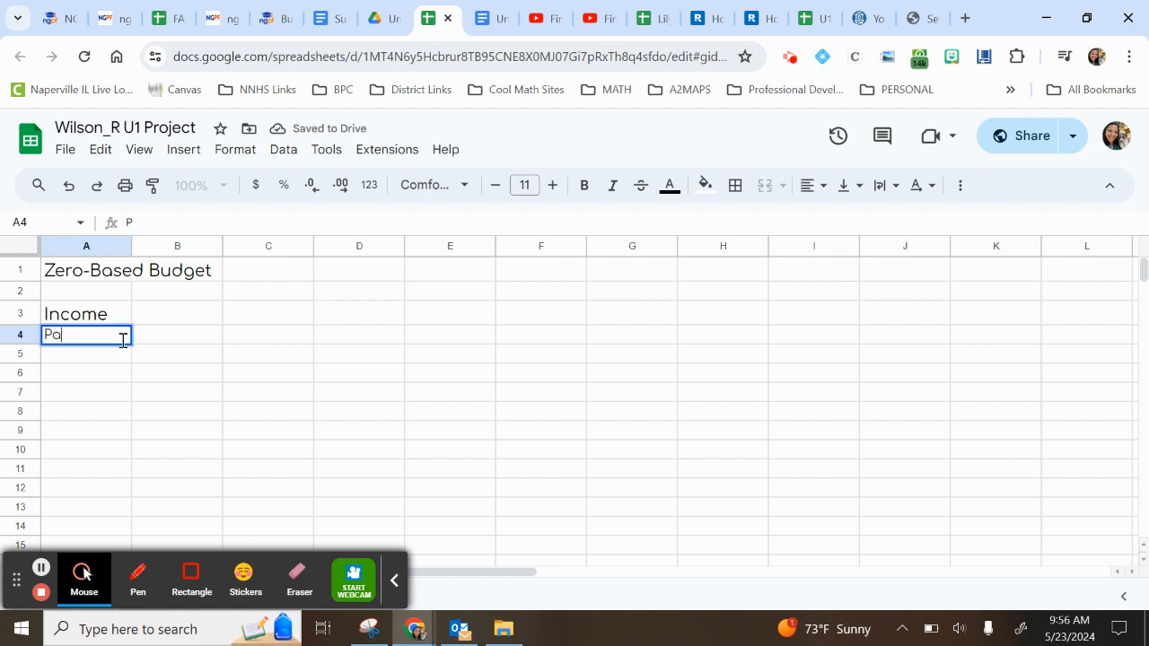
{"action": "key", "text": "BackSpace"}
{"action": "key", "text": "BackSpace"}
{"action": "type", "text": "ycheck"}
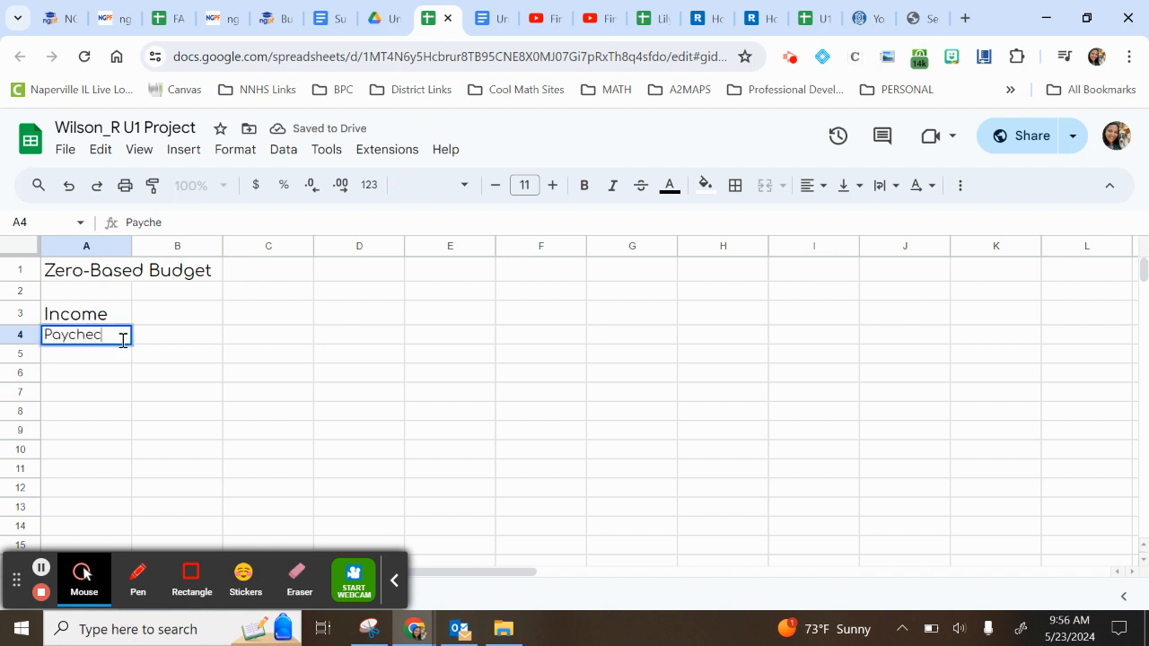
{"action": "key", "text": "Return"}
Step: Enter the label Other in cell A5 and reduce its font size to 12
{"action": "type", "text": "Other"}
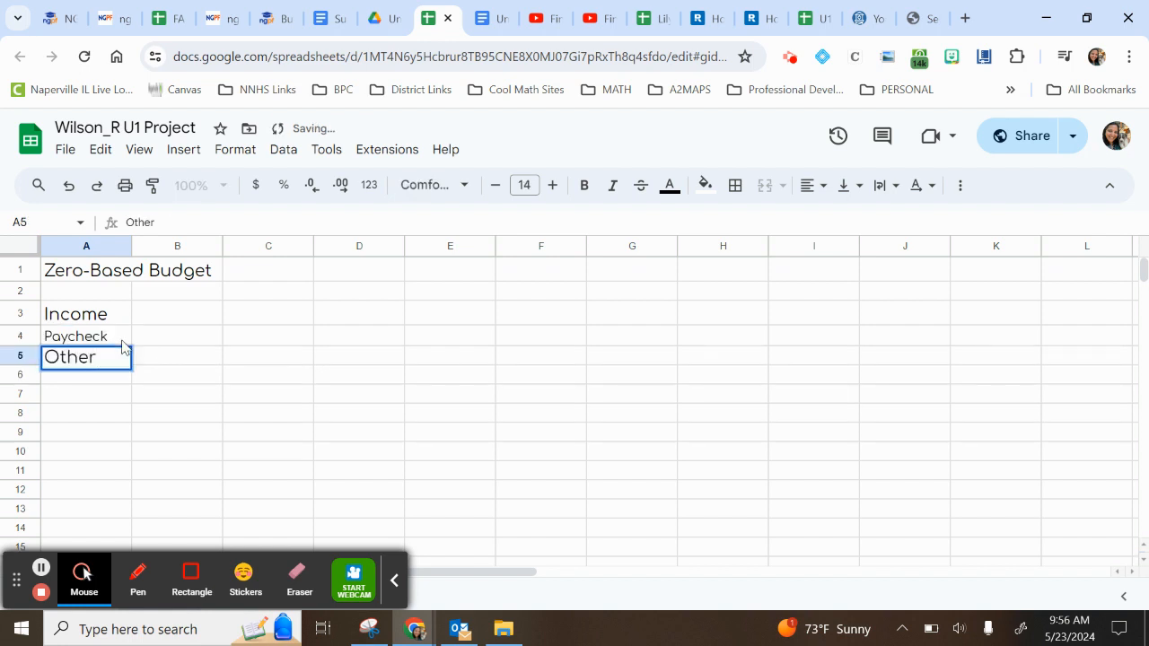
{"action": "key", "text": "Return"}
{"action": "left_click", "coordinate": [117, 355]}
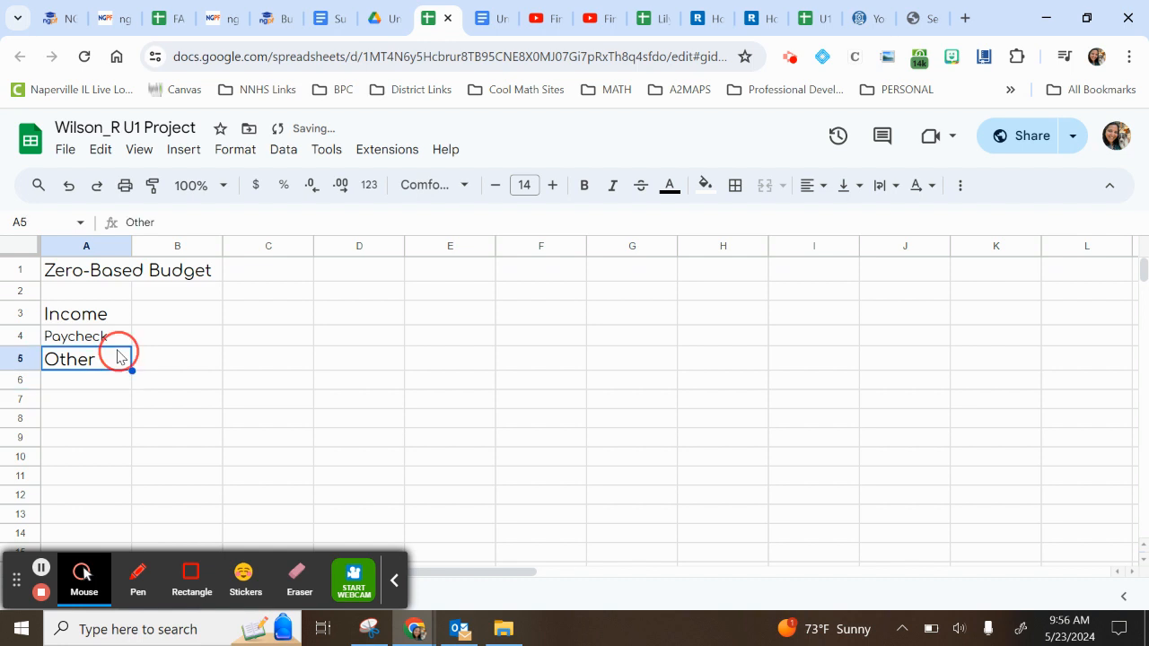
{"action": "left_click", "coordinate": [494, 186]}
{"action": "left_click", "coordinate": [230, 380]}
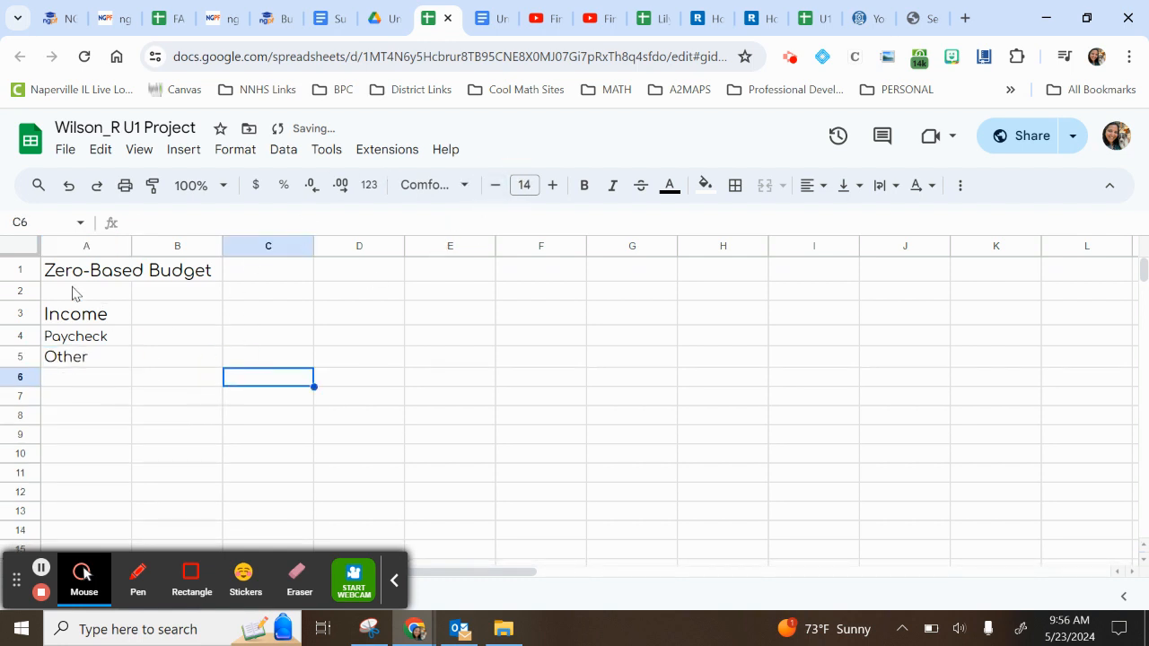
Step: Set the font size of the entire sheet to 12
{"action": "left_click", "coordinate": [24, 248]}
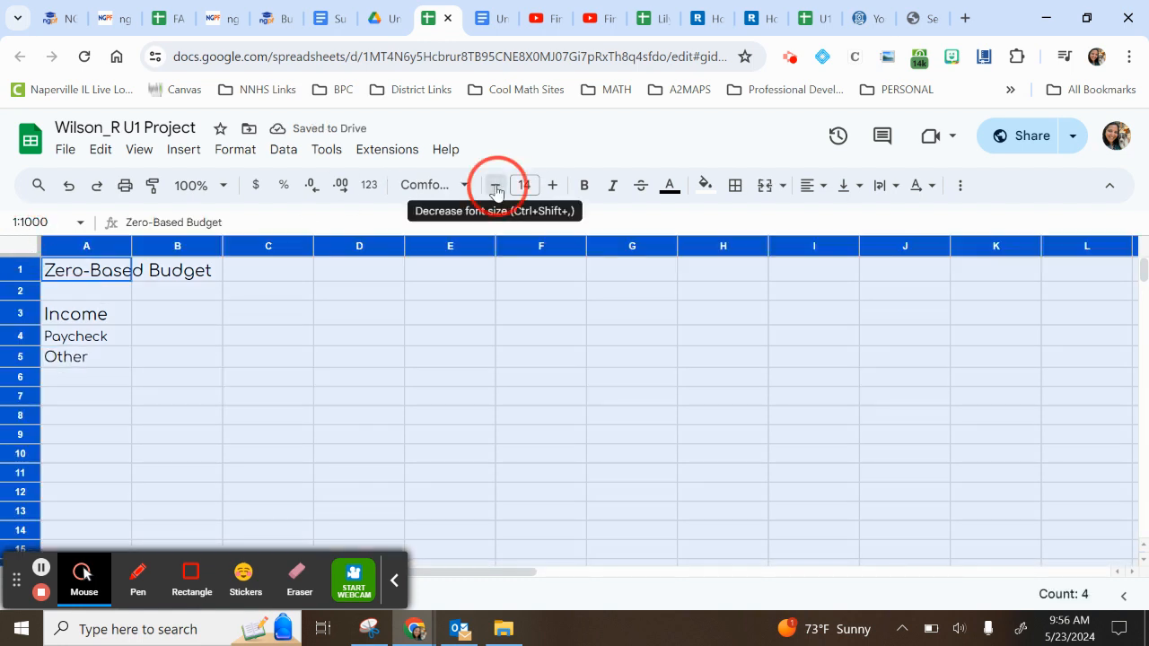
{"action": "left_click", "coordinate": [494, 186]}
{"action": "left_click", "coordinate": [226, 304]}
Step: Make the title in A1 and the Income heading in A3 bold at font size 14
{"action": "left_click", "coordinate": [59, 274]}
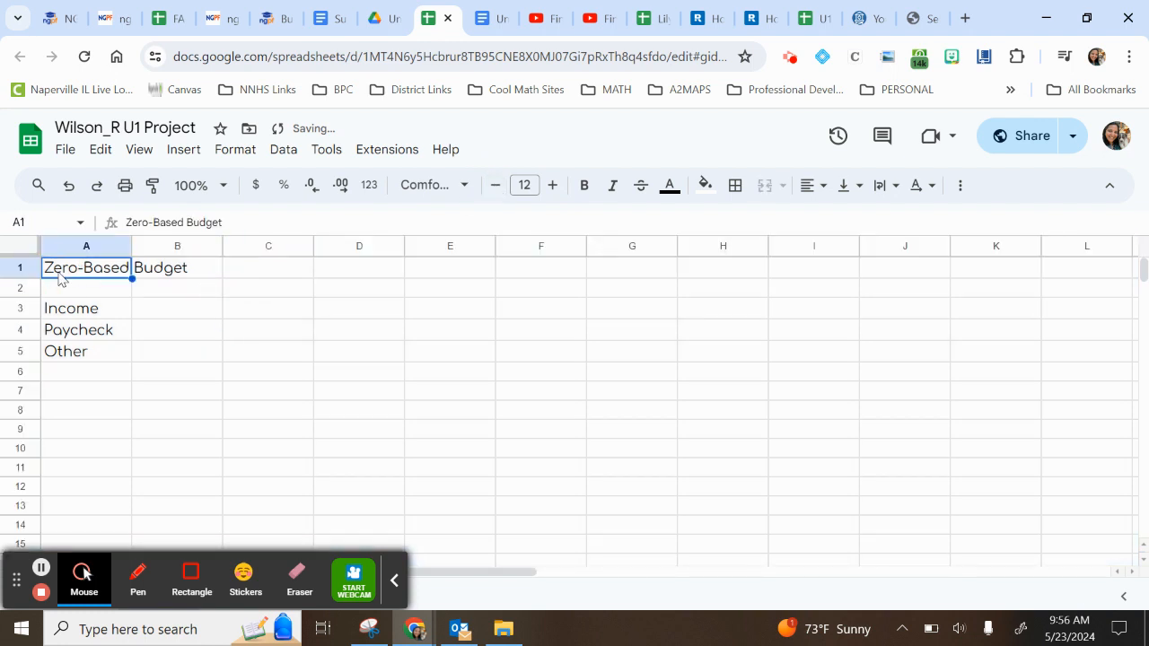
{"action": "left_click", "coordinate": [582, 187]}
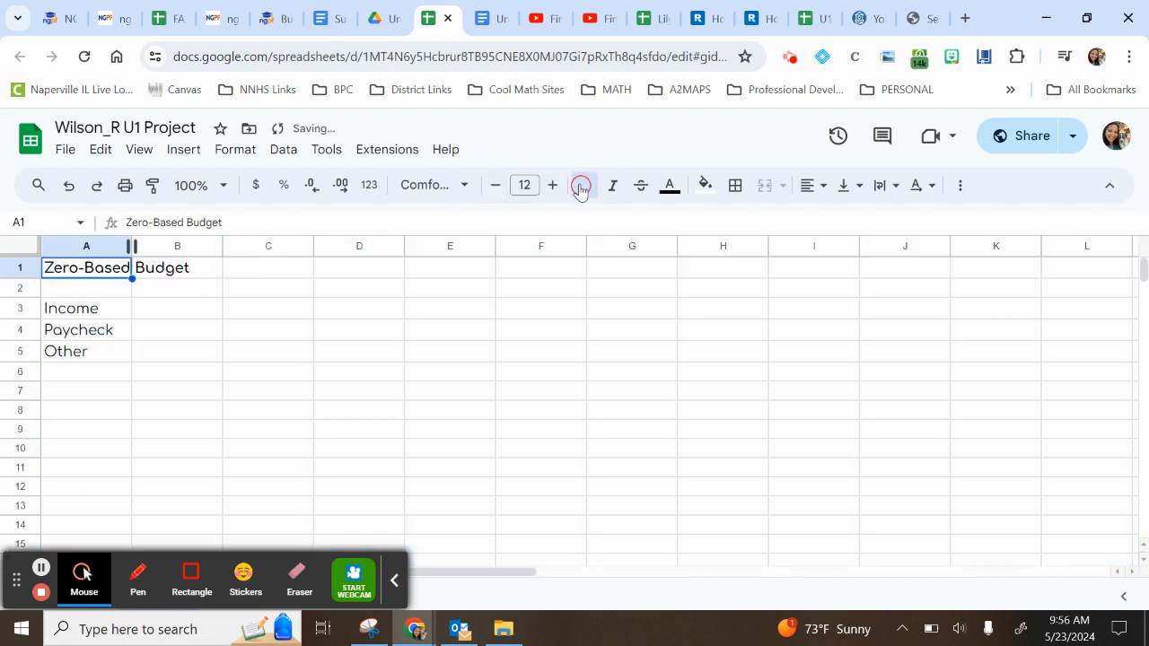
{"action": "left_click", "coordinate": [553, 186]}
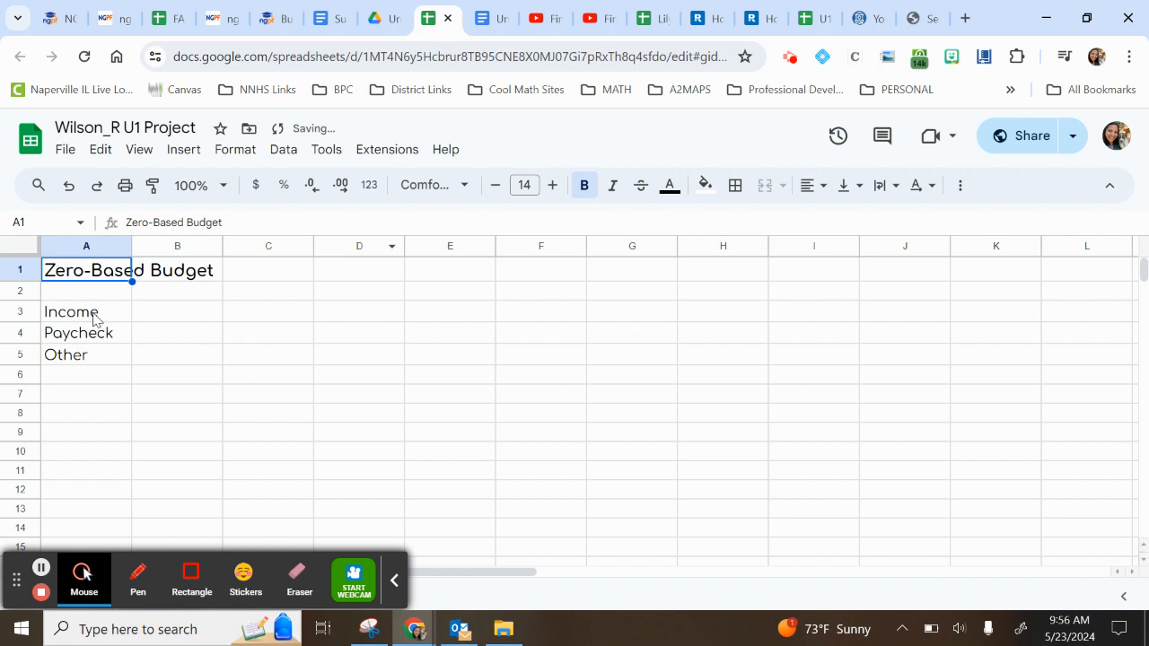
{"action": "left_click", "coordinate": [93, 319]}
{"action": "left_click", "coordinate": [553, 186]}
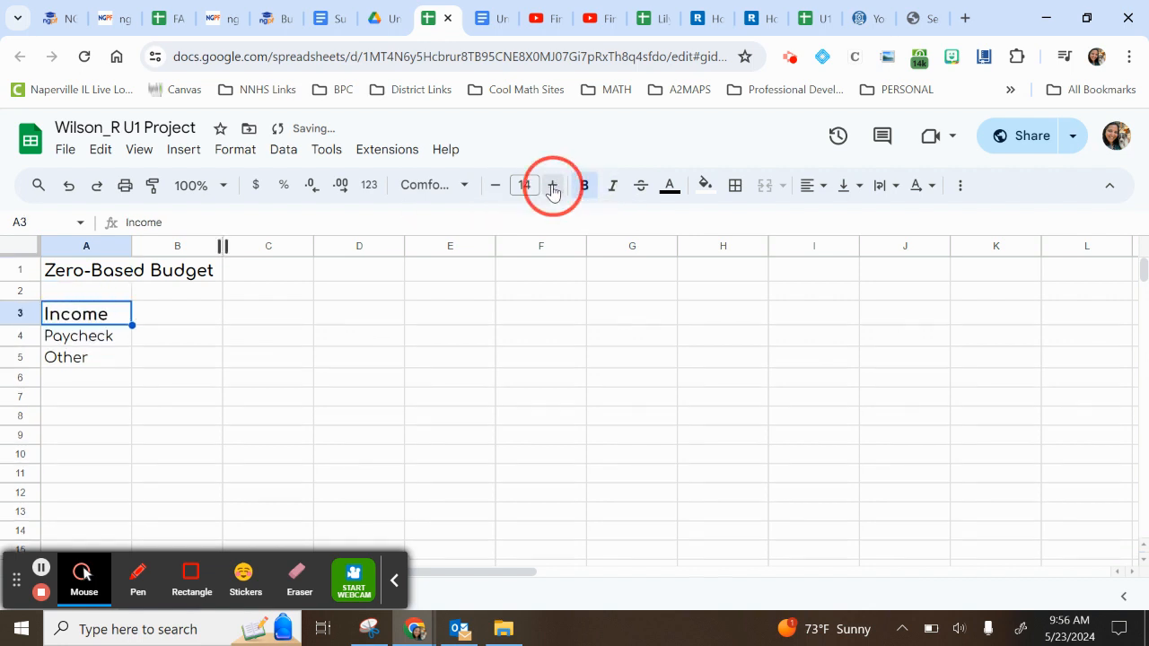
Step: Enter the headings Total $ in cell B3 and Expenses in cell C3
{"action": "left_click", "coordinate": [182, 324]}
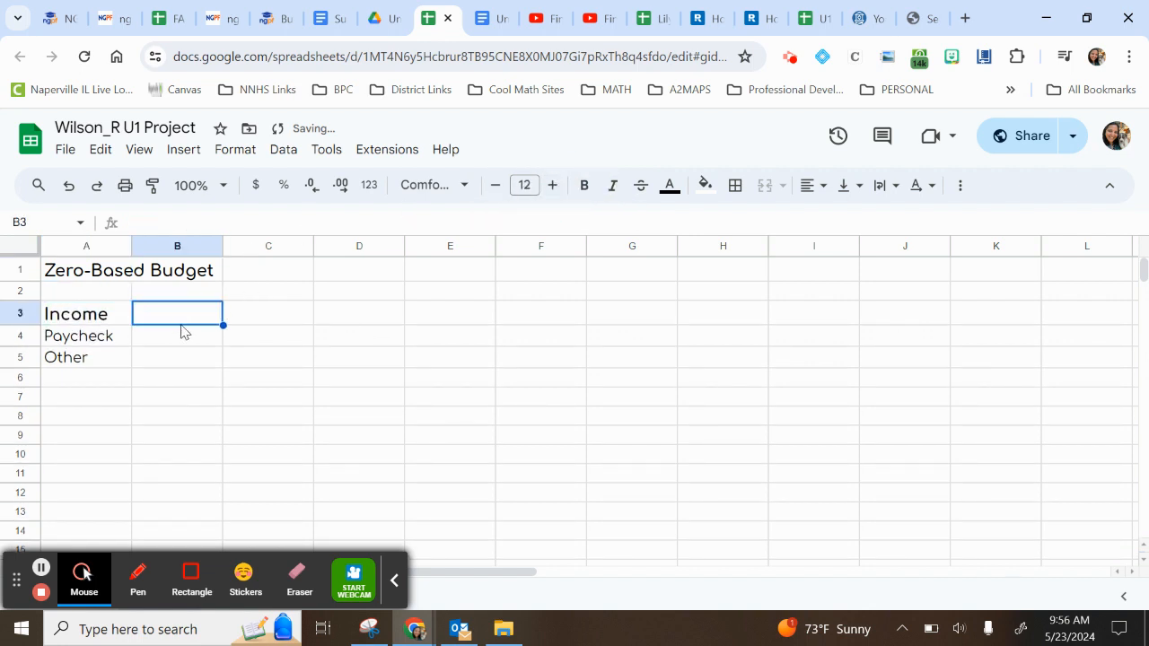
{"action": "type", "text": "Total $"}
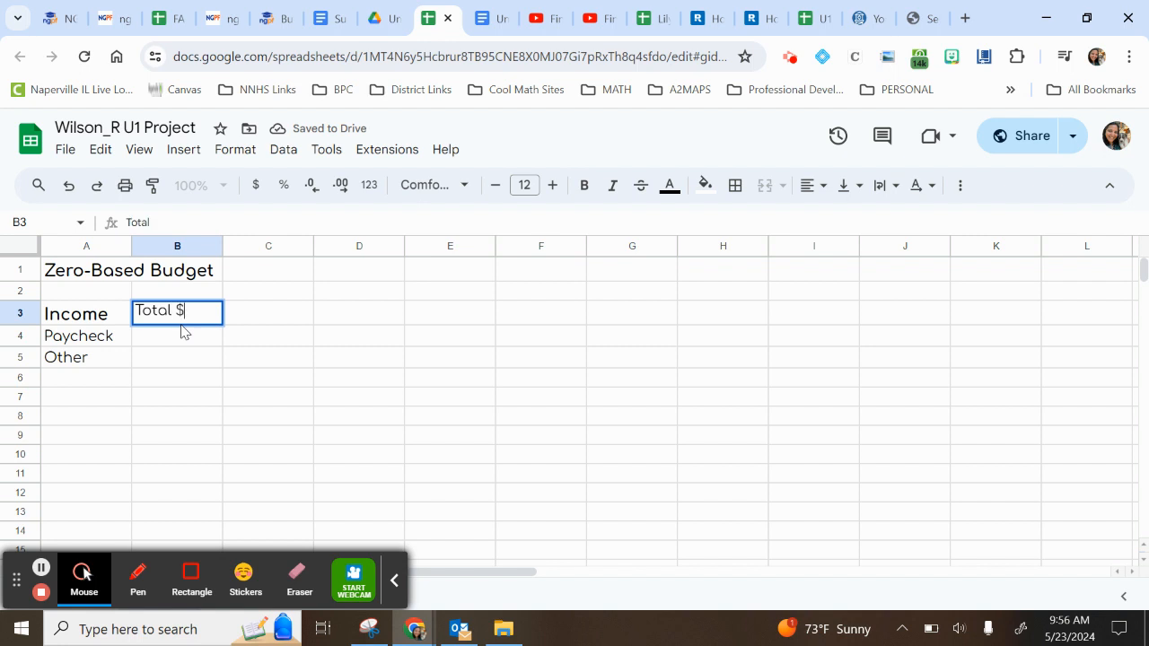
{"action": "key", "text": "Return"}
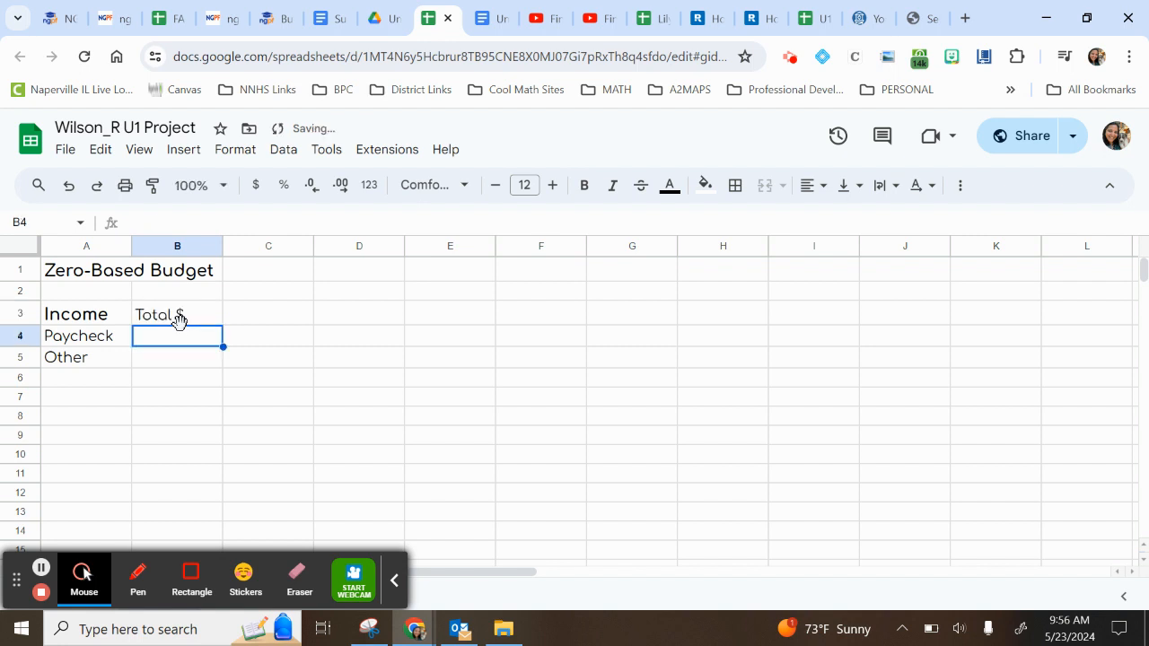
{"action": "key", "text": "Tab"}
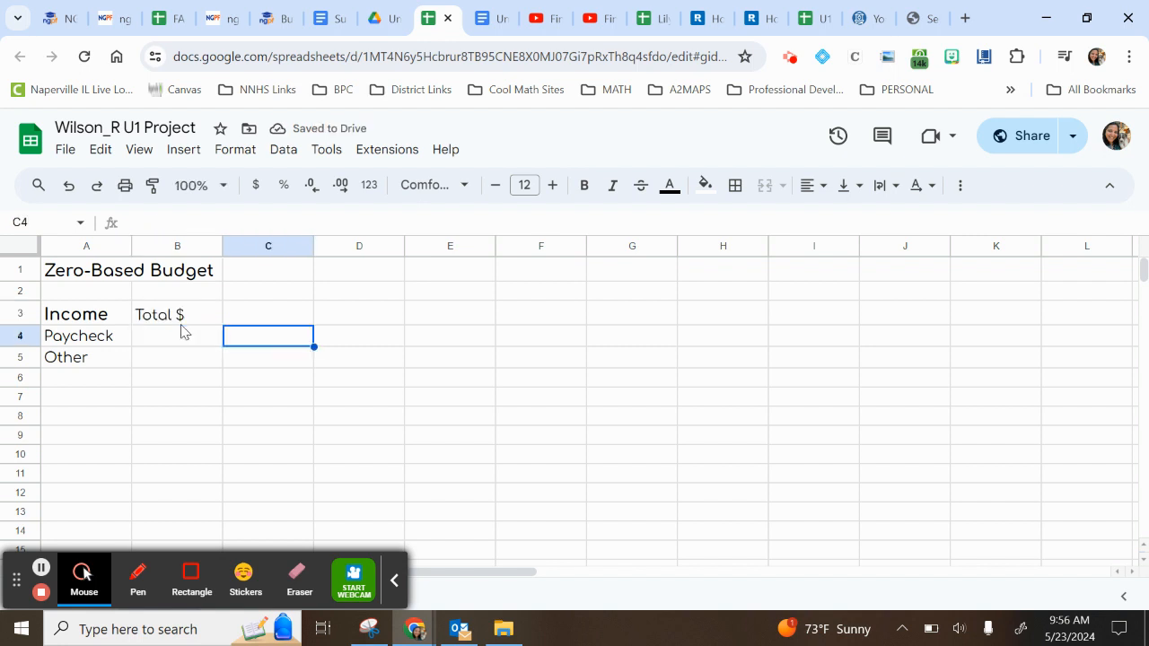
{"action": "key", "text": "Up"}
{"action": "type", "text": "Ex"}
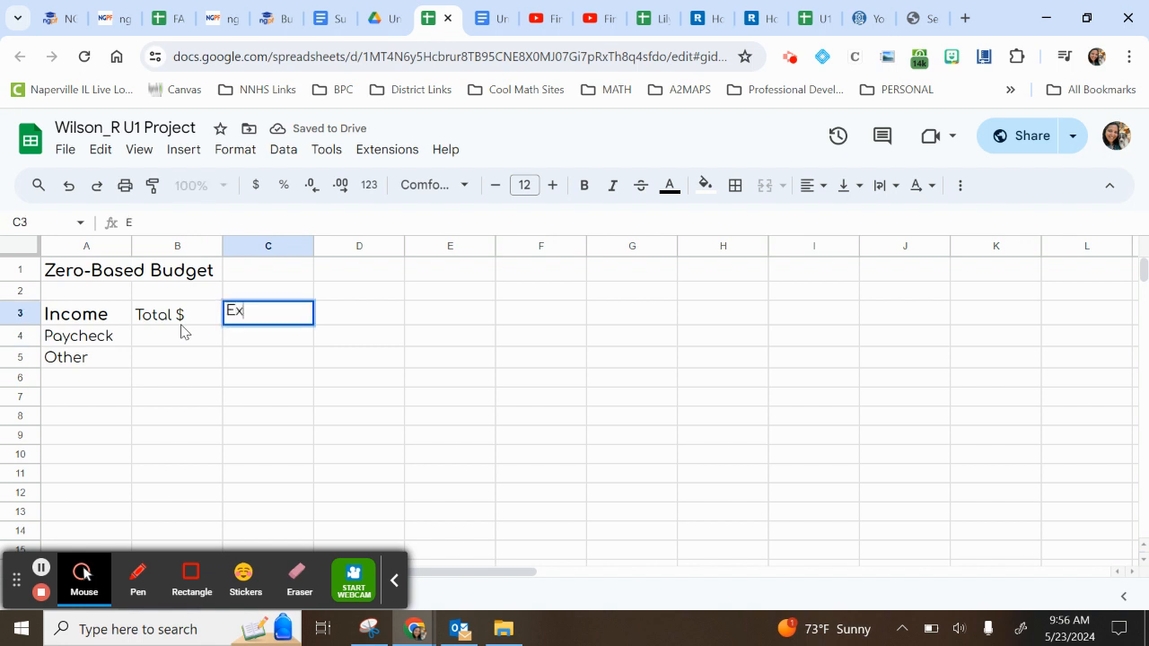
{"action": "type", "text": "penses"}
{"action": "key", "text": "Return"}
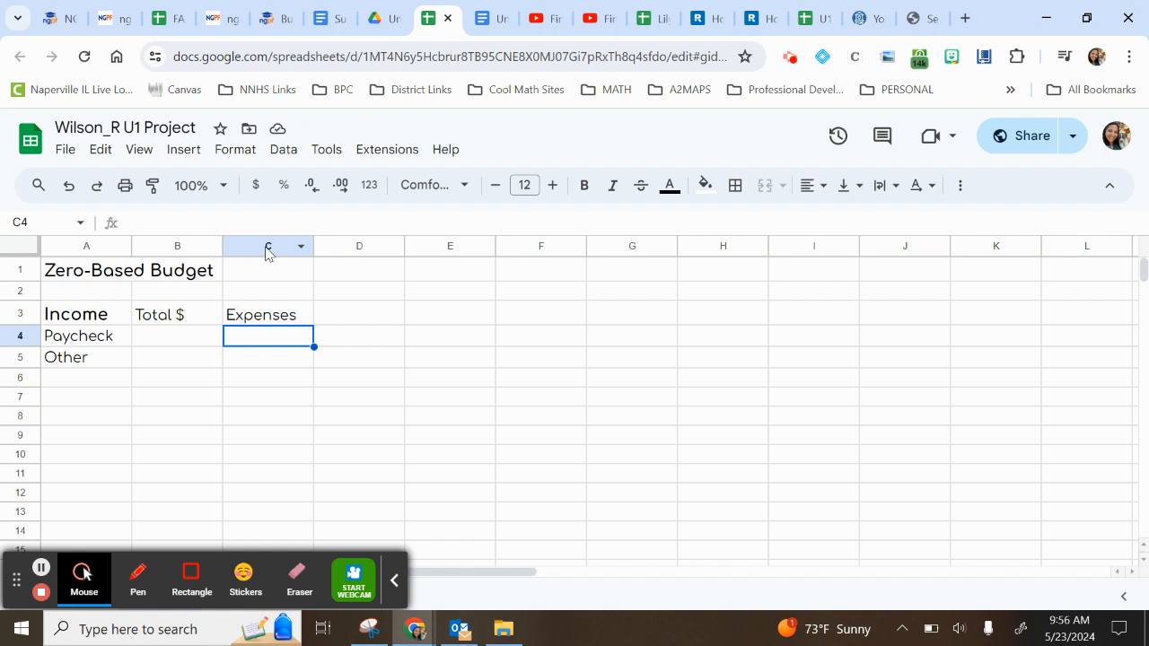
Step: Insert one empty column between the Total $ and Expenses columns
{"action": "right_click", "coordinate": [265, 253]}
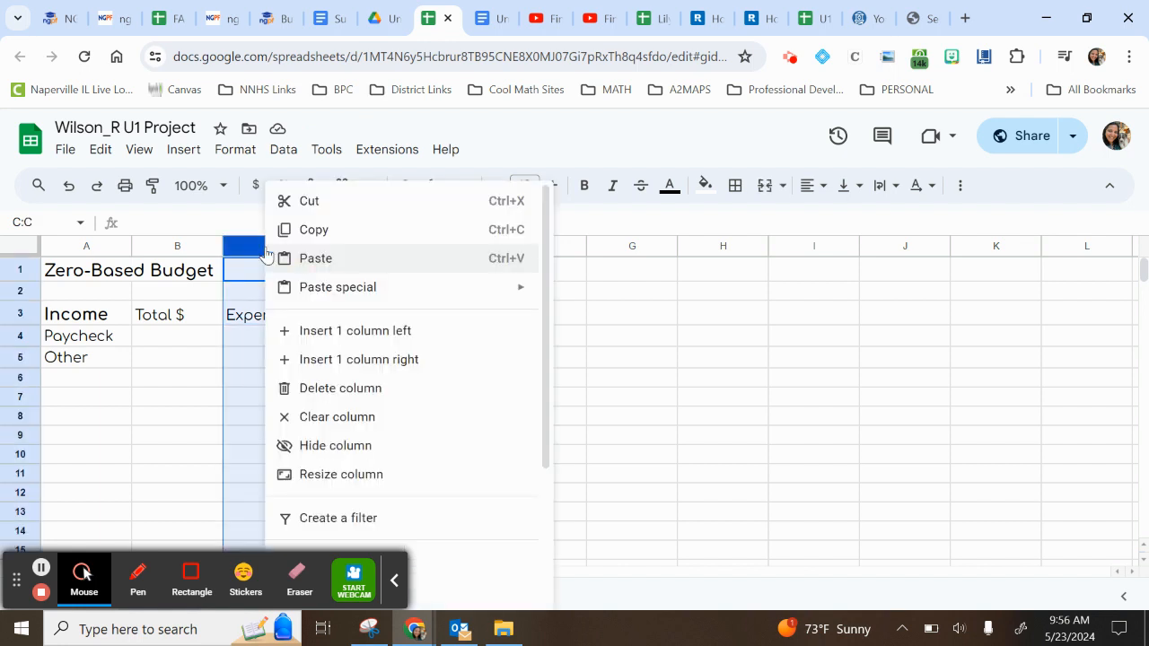
{"action": "left_click", "coordinate": [243, 274]}
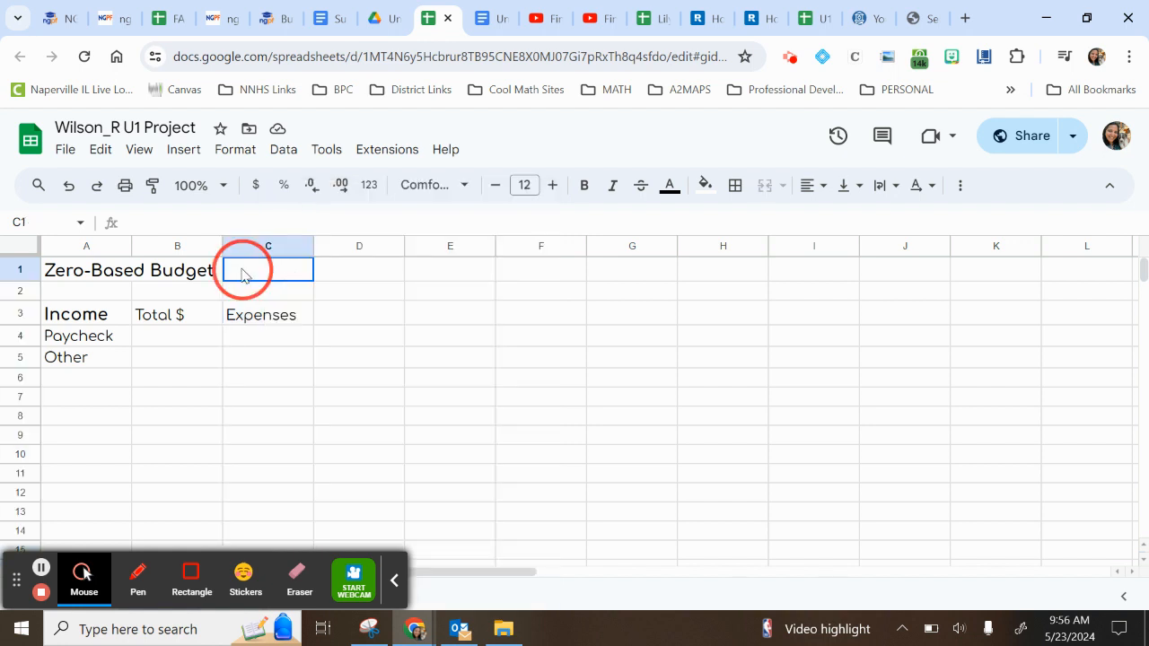
{"action": "left_click", "coordinate": [285, 246]}
{"action": "right_click", "coordinate": [303, 249]}
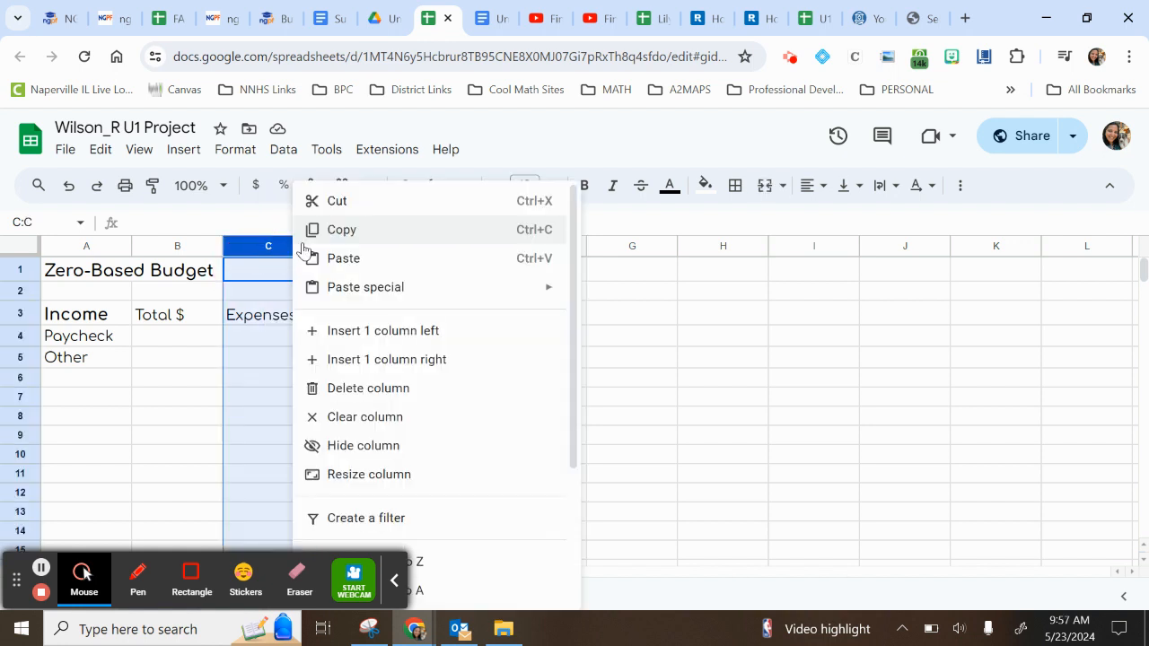
{"action": "left_click", "coordinate": [338, 341]}
{"action": "left_click", "coordinate": [244, 366]}
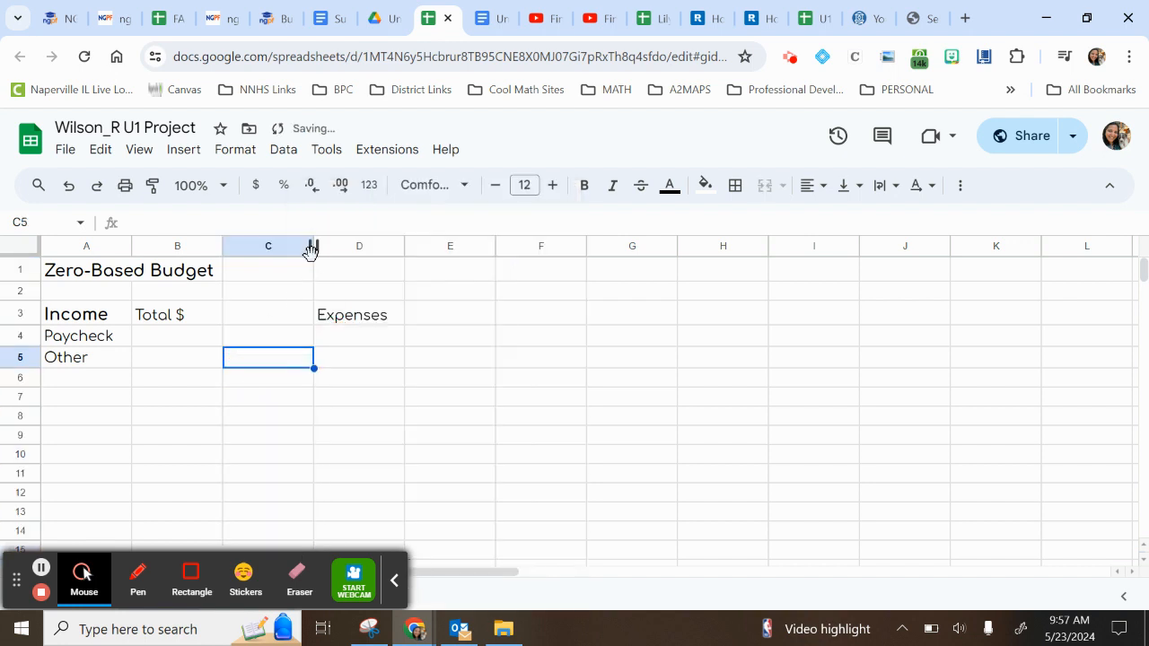
Step: Narrow the empty column C to about half its width and fill the whole column with gray
{"action": "left_click_drag", "start_coordinate": [312, 246], "coordinate": [266, 246]}
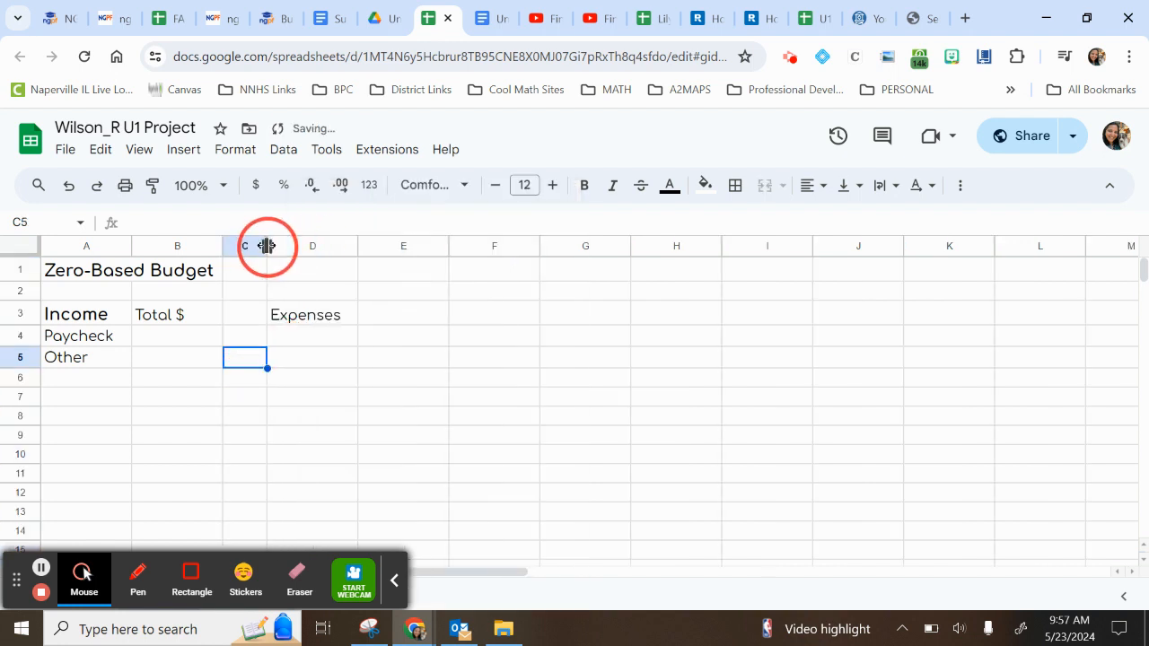
{"action": "left_click", "coordinate": [237, 246]}
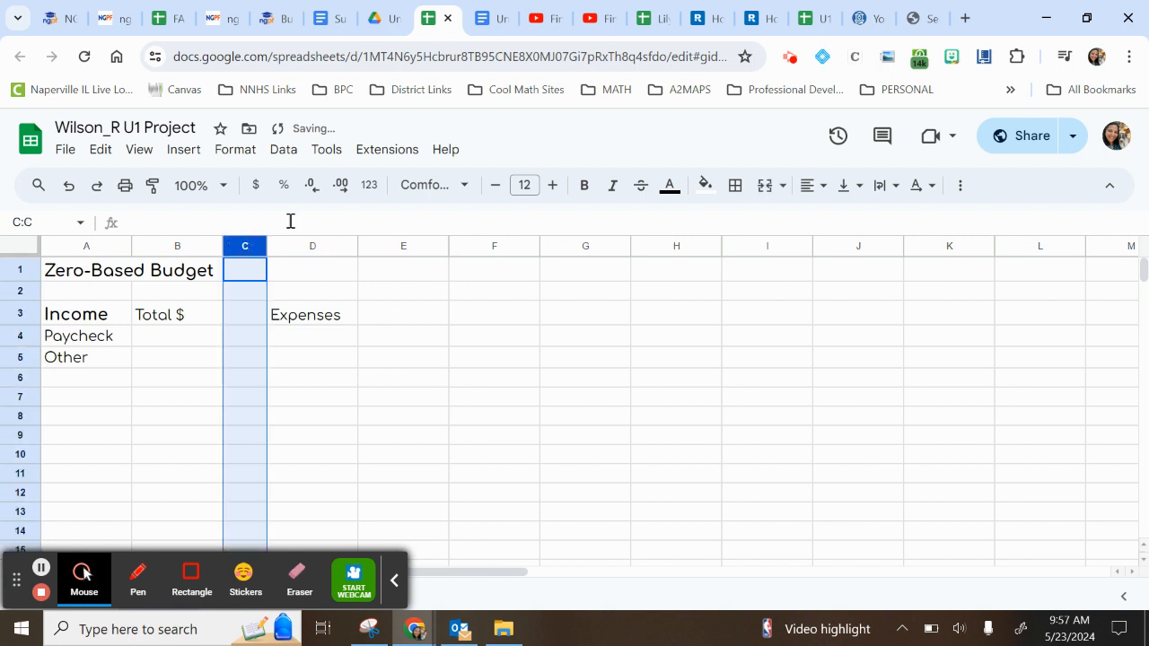
{"action": "left_click", "coordinate": [706, 186]}
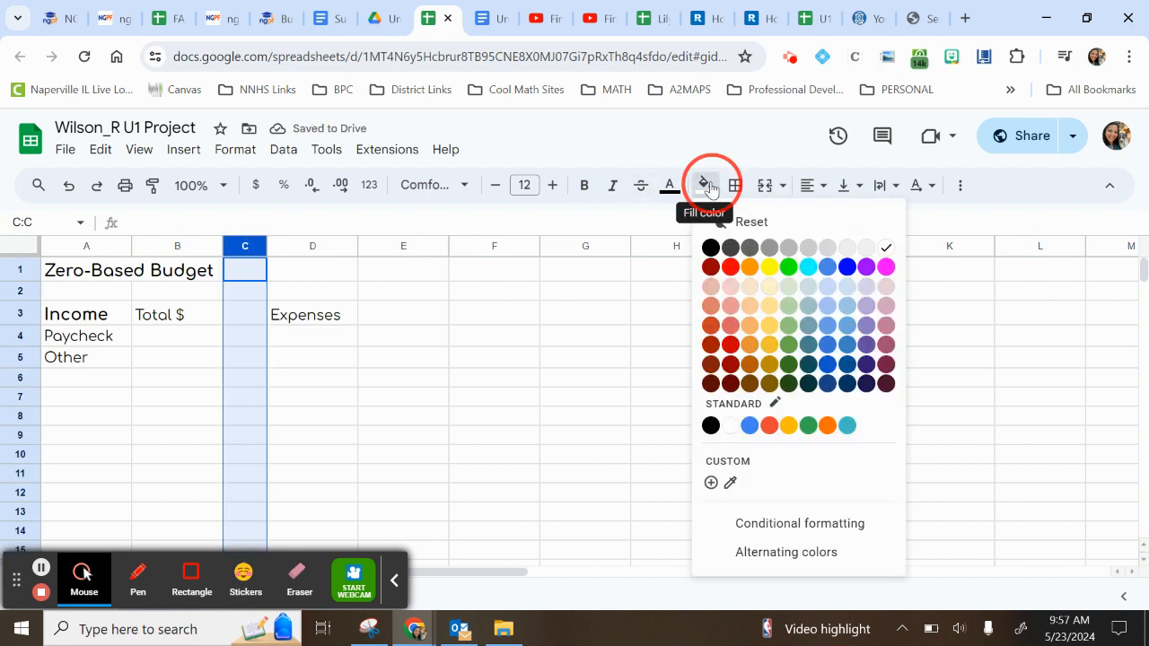
{"action": "left_click", "coordinate": [815, 250]}
{"action": "left_click", "coordinate": [492, 401]}
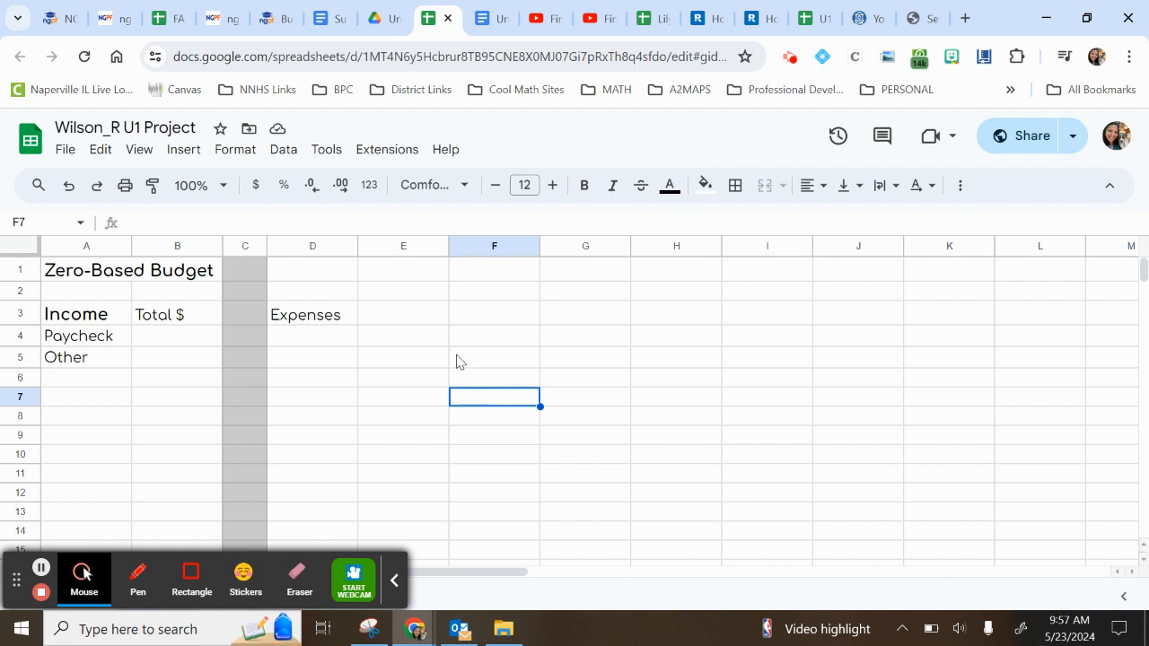
Step: Enter the heading Total $ in cell E3, next to Expenses
{"action": "left_click", "coordinate": [428, 324]}
{"action": "type", "text": "Total $"}
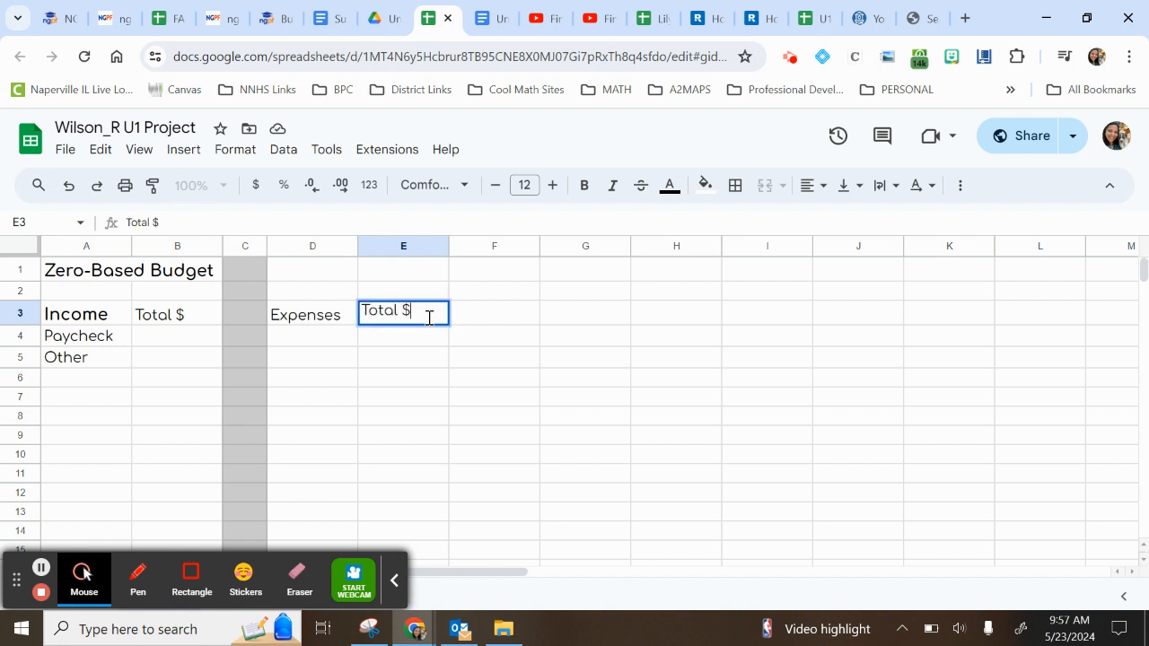
{"action": "key", "text": "Return"}
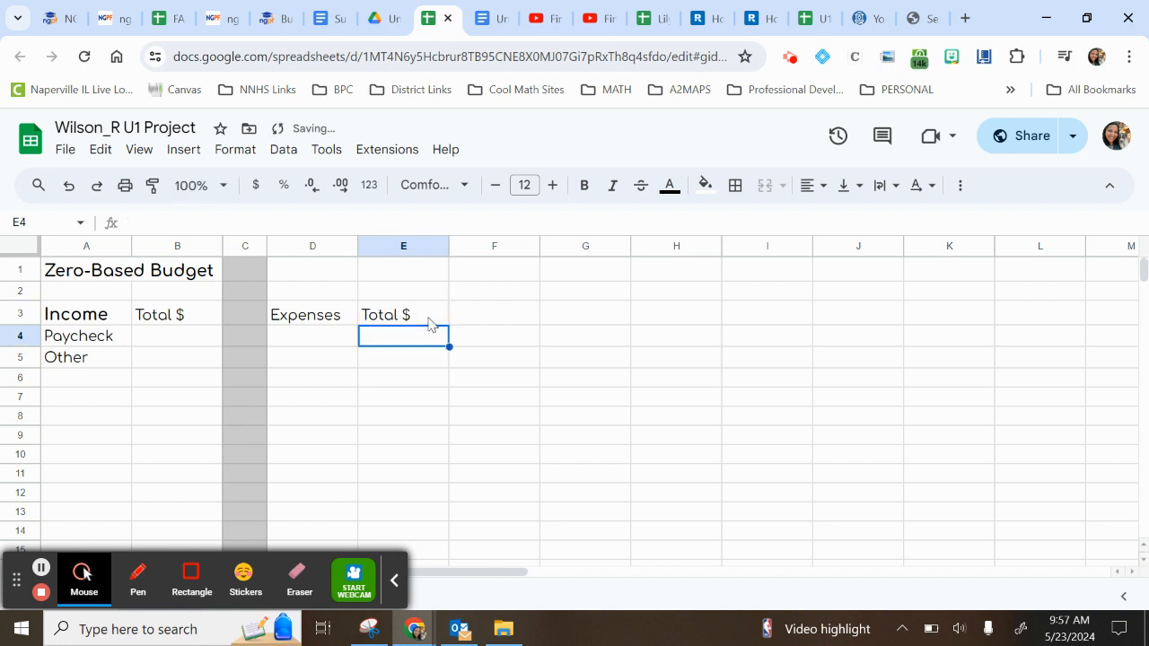
Step: Make all the headings in row 3 bold
{"action": "left_click", "coordinate": [20, 314]}
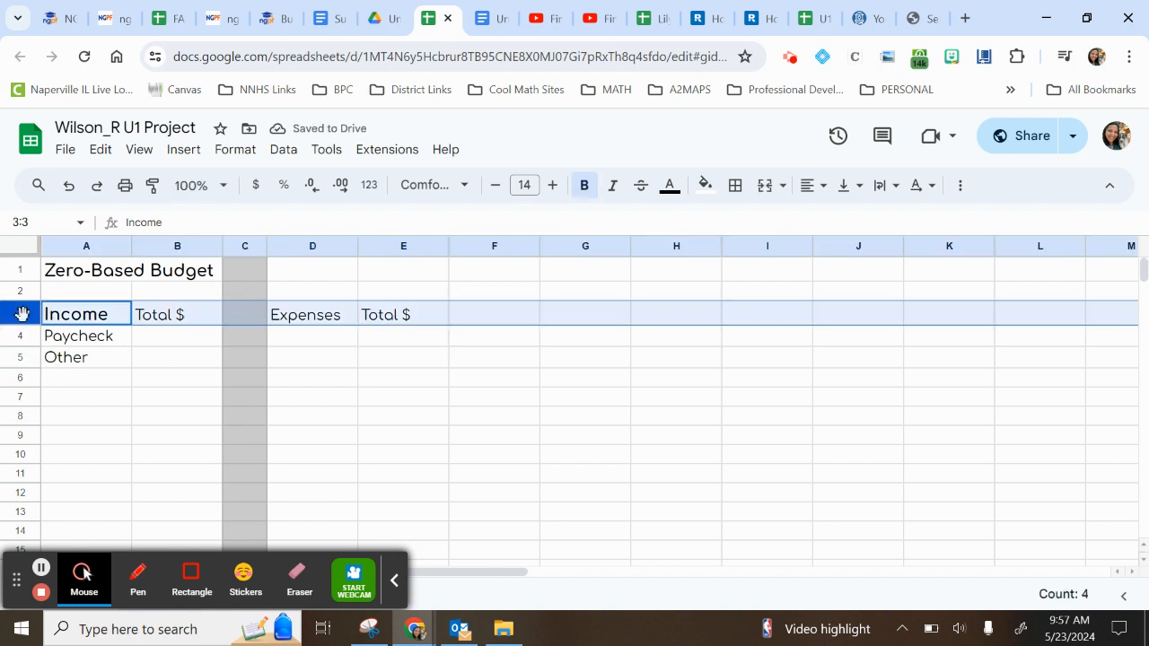
{"action": "left_click", "coordinate": [584, 190]}
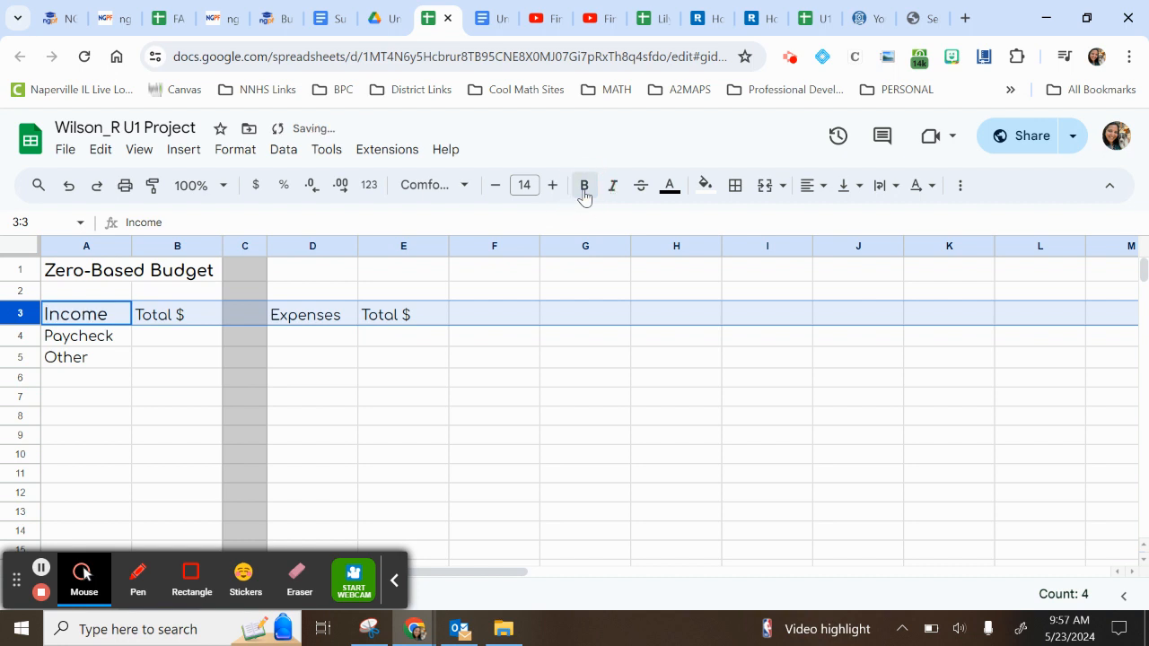
{"action": "left_click", "coordinate": [584, 197]}
{"action": "left_click", "coordinate": [395, 378]}
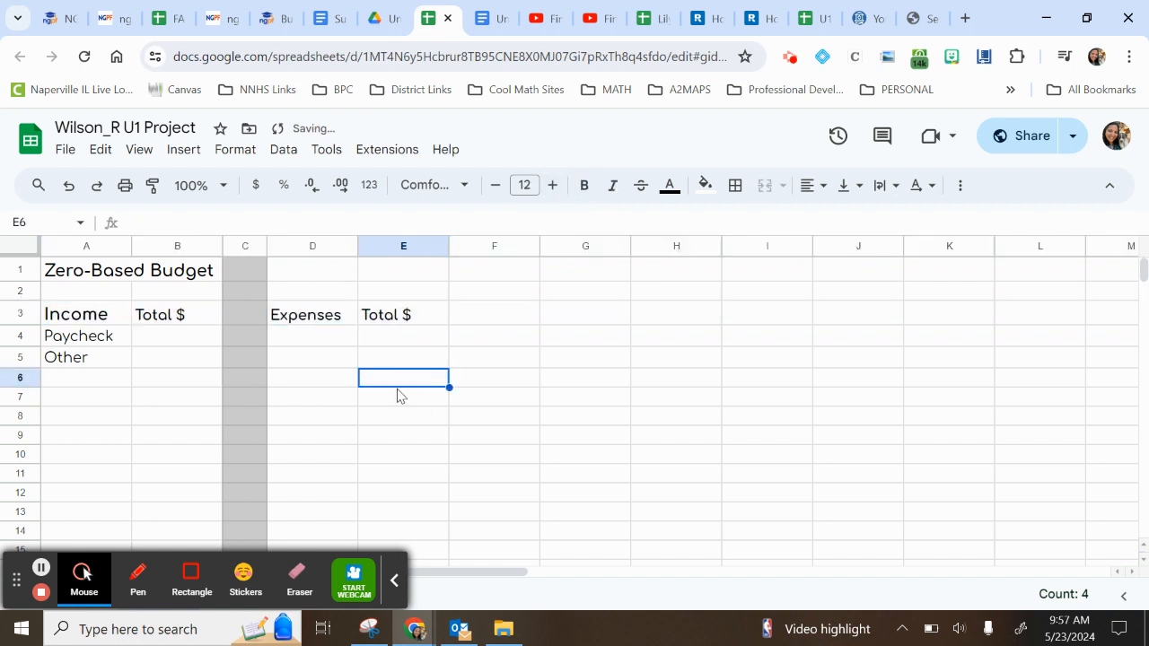
Step: Center all the headings in row 3 horizontally
{"action": "left_click", "coordinate": [27, 321]}
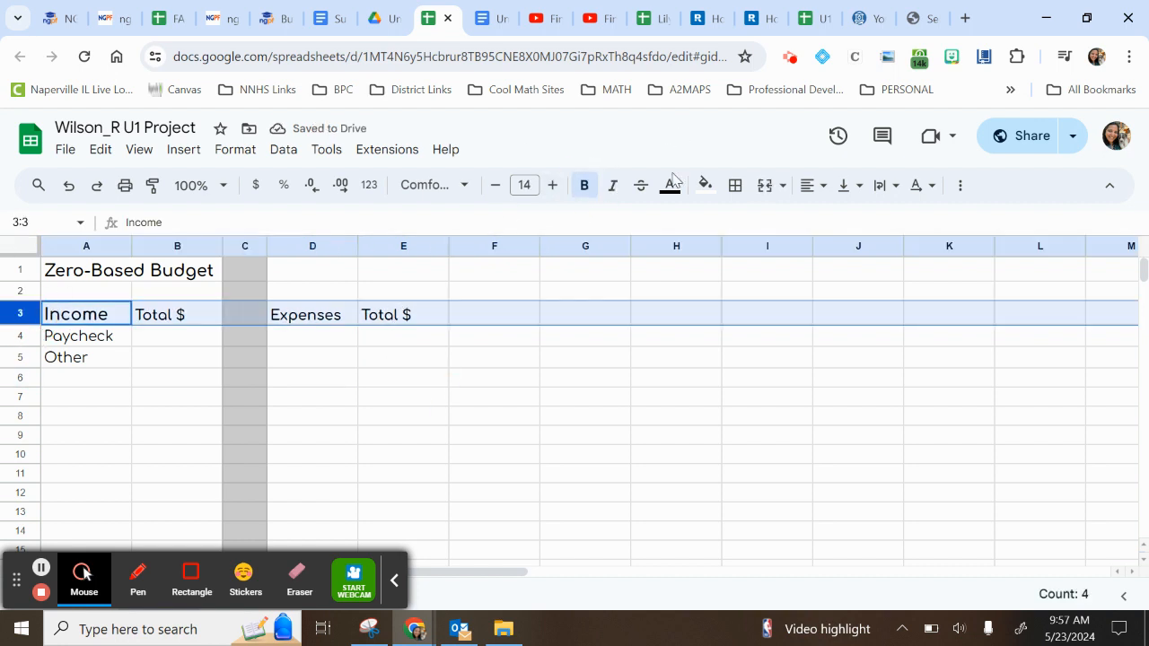
{"action": "left_click", "coordinate": [807, 185]}
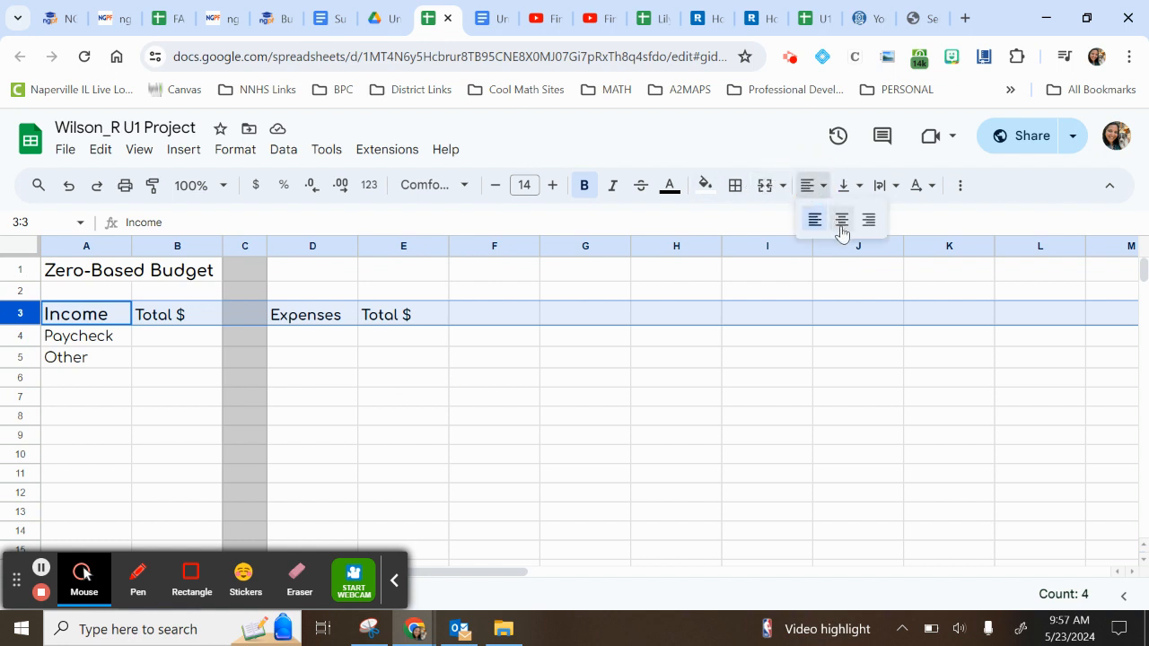
{"action": "left_click", "coordinate": [839, 219]}
{"action": "left_click", "coordinate": [77, 290]}
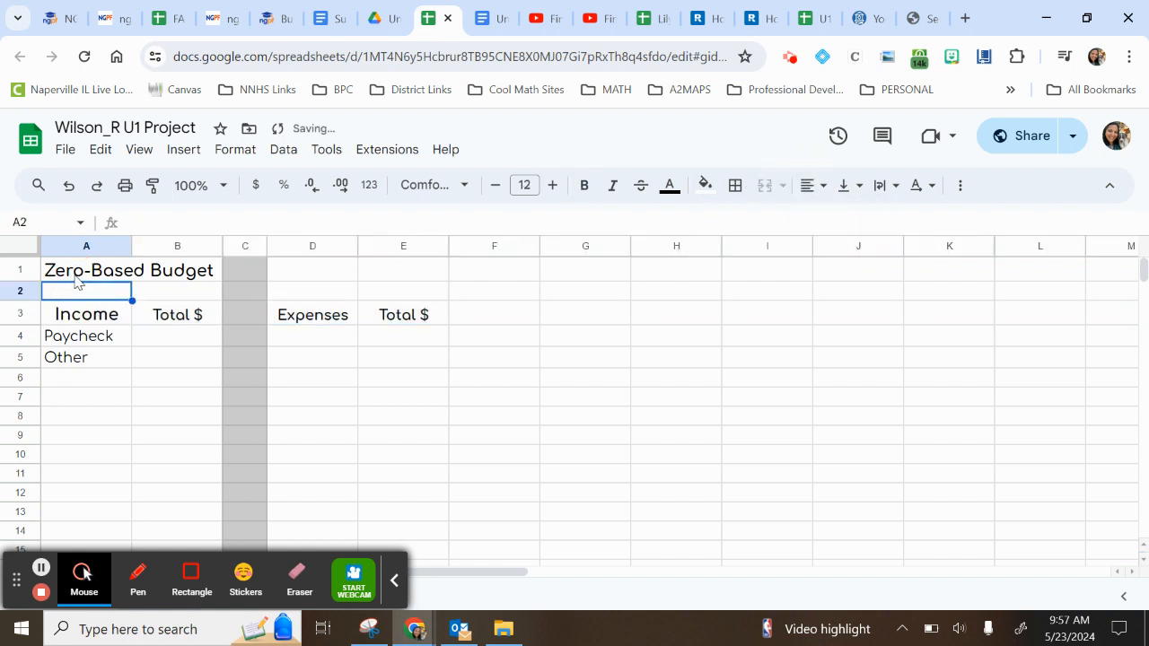
Step: Color the Zero-Based Budget title text in cell A1 blue
{"action": "left_click", "coordinate": [78, 274]}
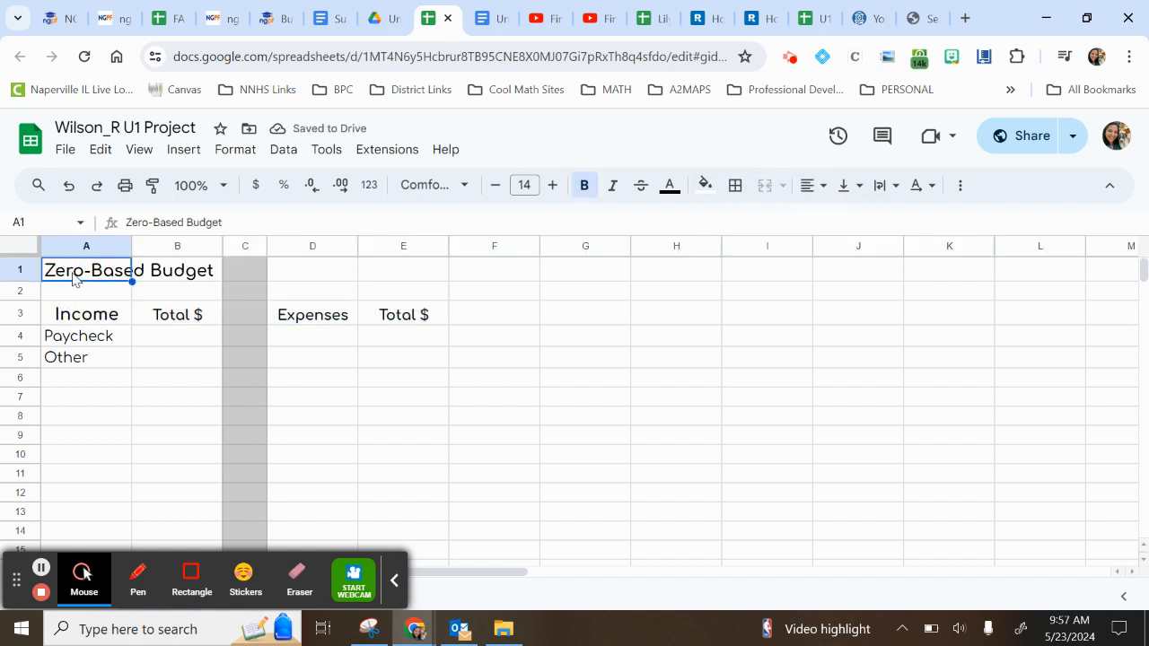
{"action": "left_click", "coordinate": [669, 185]}
{"action": "left_click", "coordinate": [809, 267]}
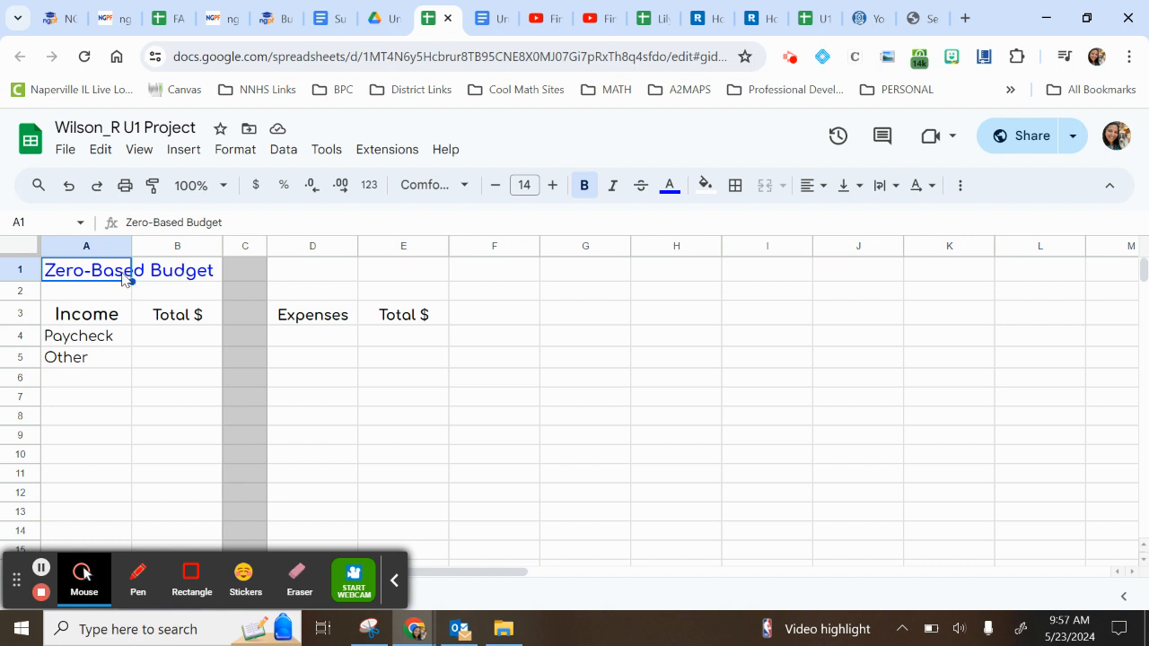
Step: Inspect the contents of A1 and B1 to determine which cell holds the Zero-Based Budget title
{"action": "left_click", "coordinate": [192, 279]}
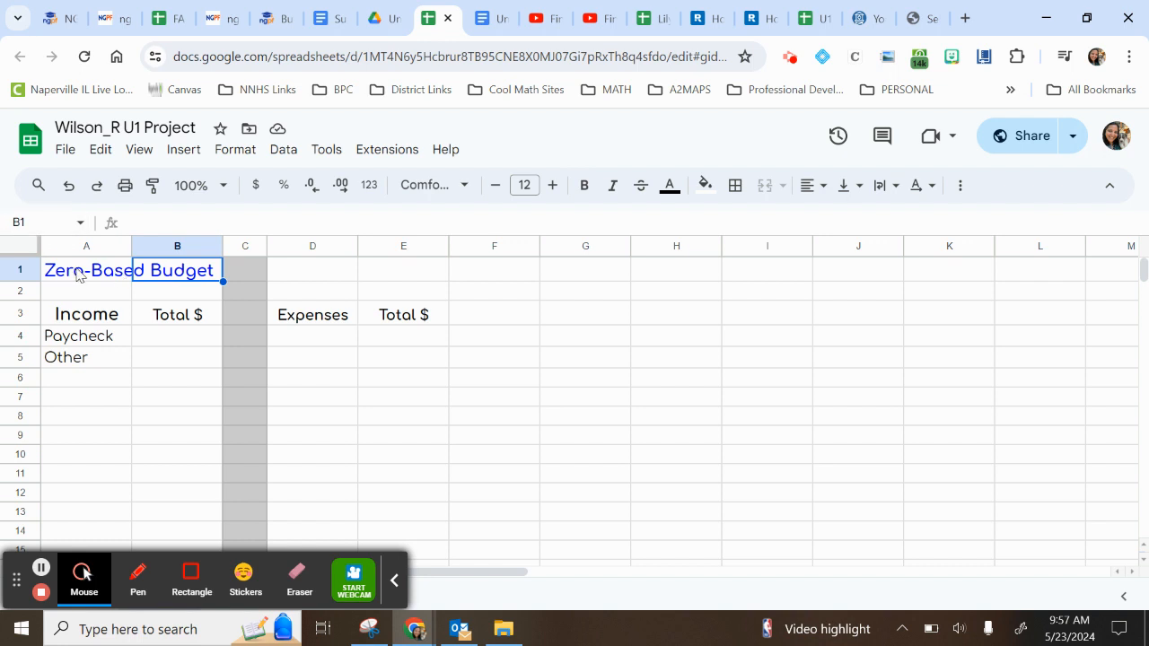
{"action": "left_click", "coordinate": [78, 274]}
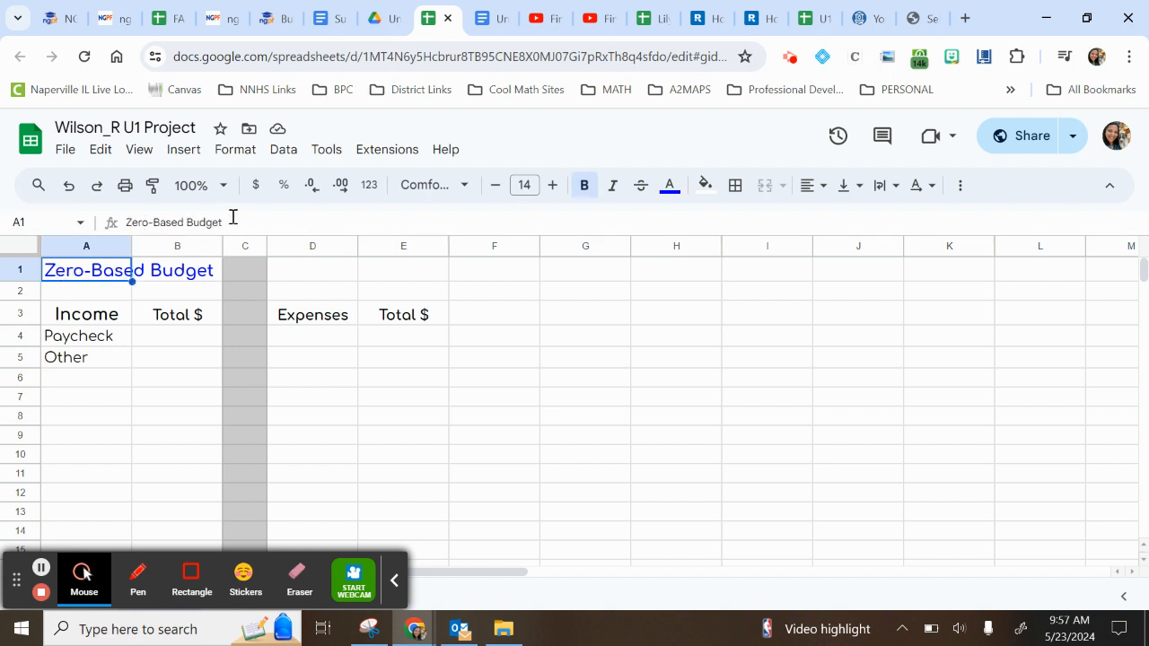
{"action": "left_click_drag", "start_coordinate": [128, 219], "coordinate": [260, 224]}
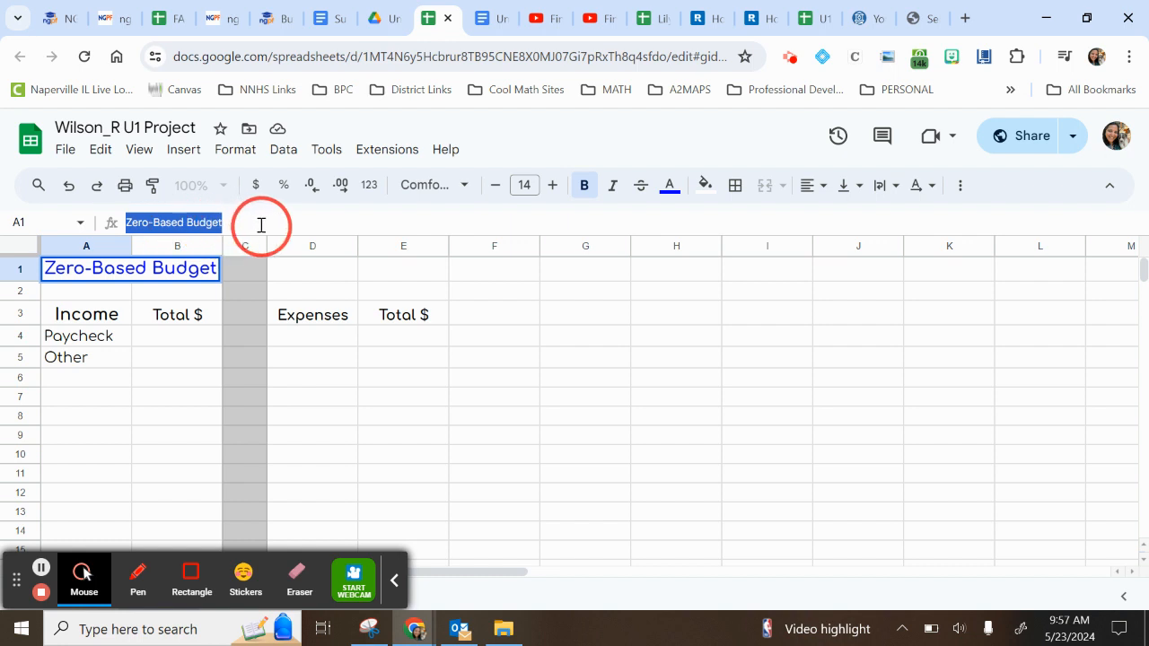
{"action": "left_click", "coordinate": [136, 278]}
{"action": "left_click", "coordinate": [126, 292]}
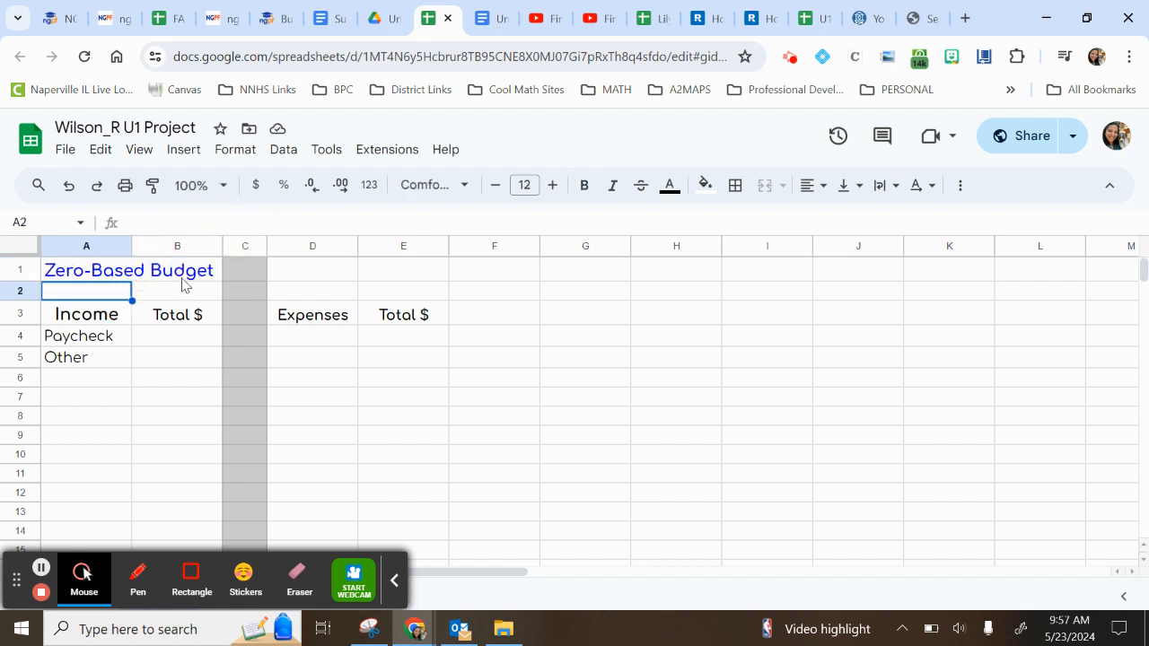
{"action": "left_click", "coordinate": [182, 279]}
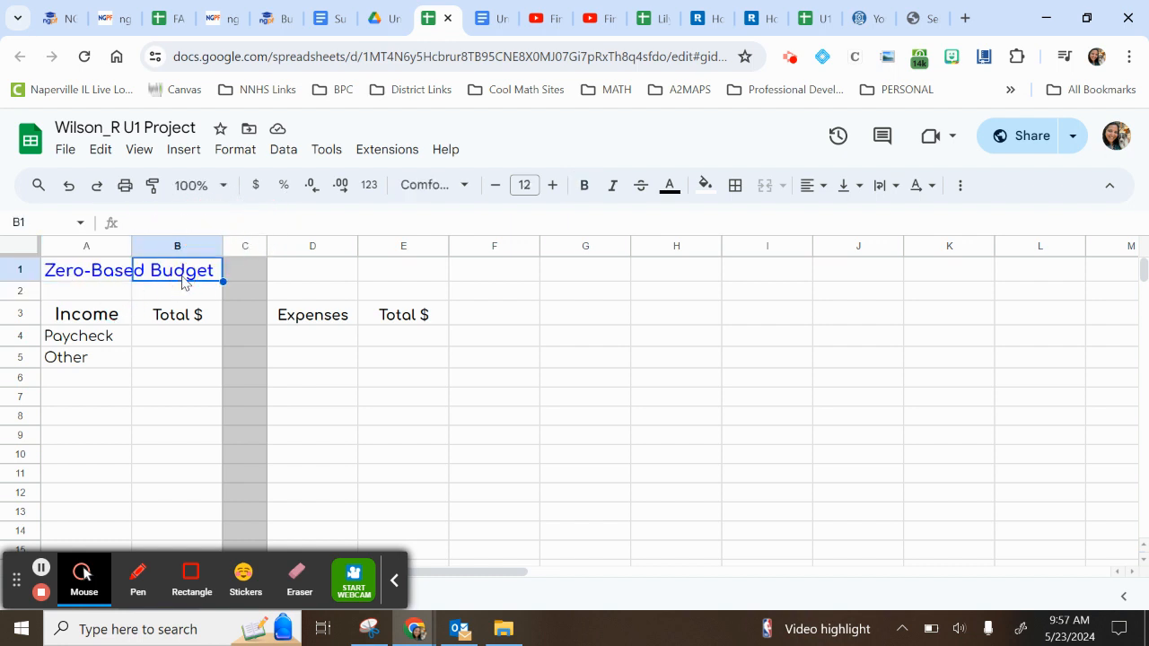
{"action": "left_click", "coordinate": [165, 218]}
{"action": "left_click", "coordinate": [521, 454]}
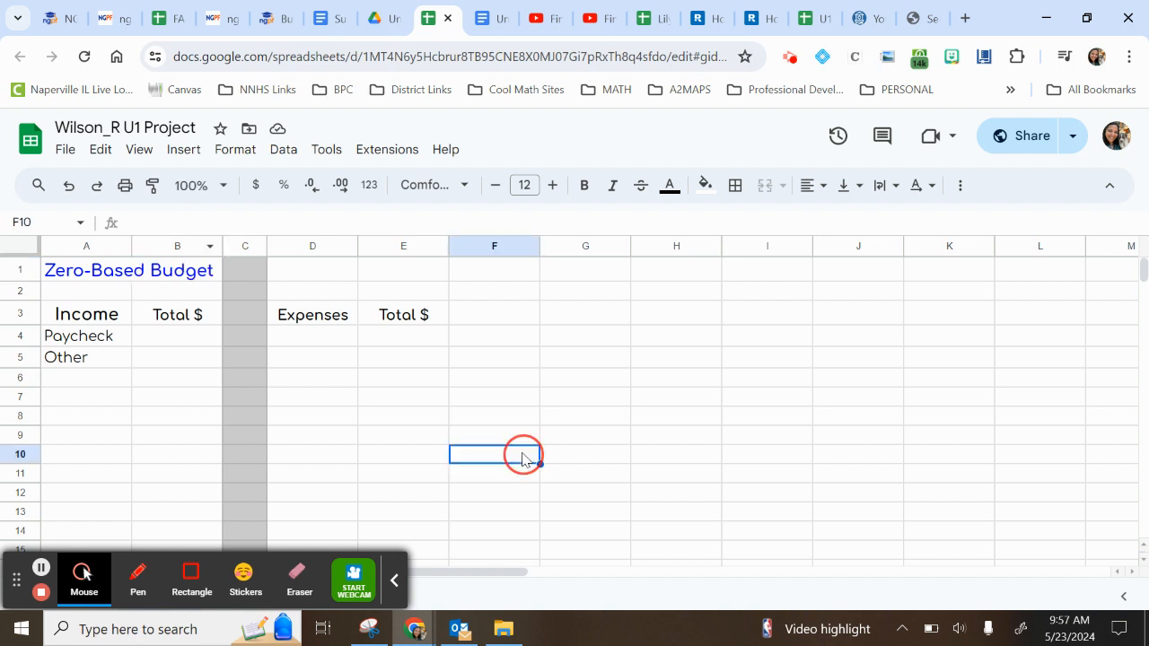
Step: Look at the text wrapping options available for the title cell A1
{"action": "left_click", "coordinate": [116, 280]}
{"action": "left_click", "coordinate": [250, 152]}
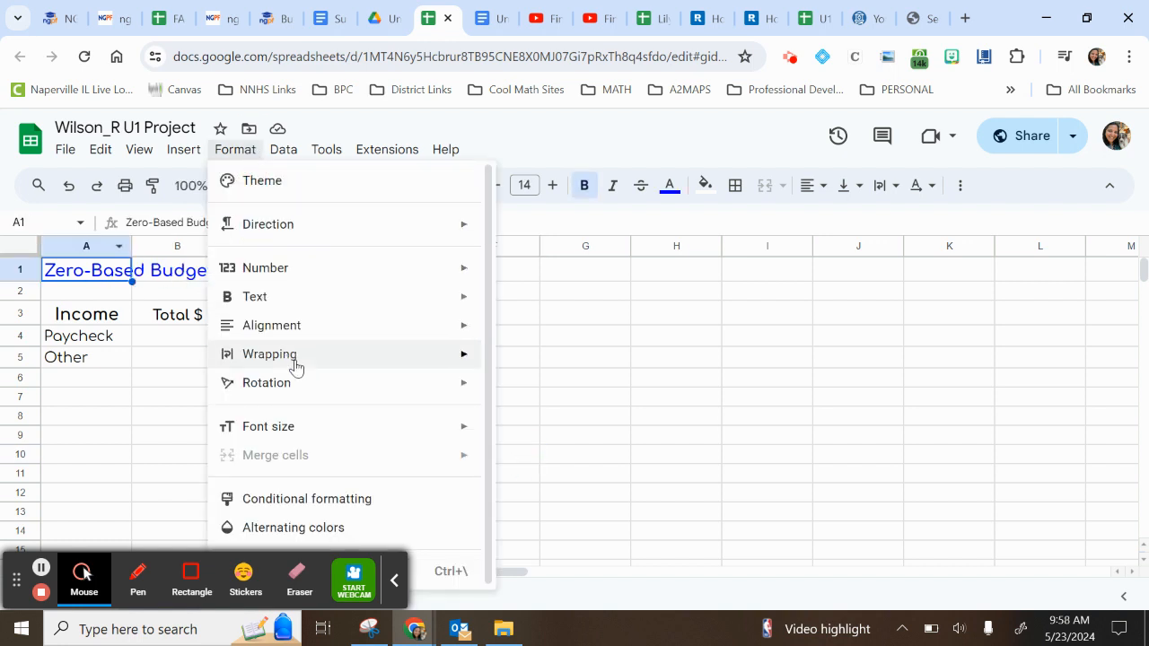
{"action": "mouse_move", "coordinate": [292, 366]}
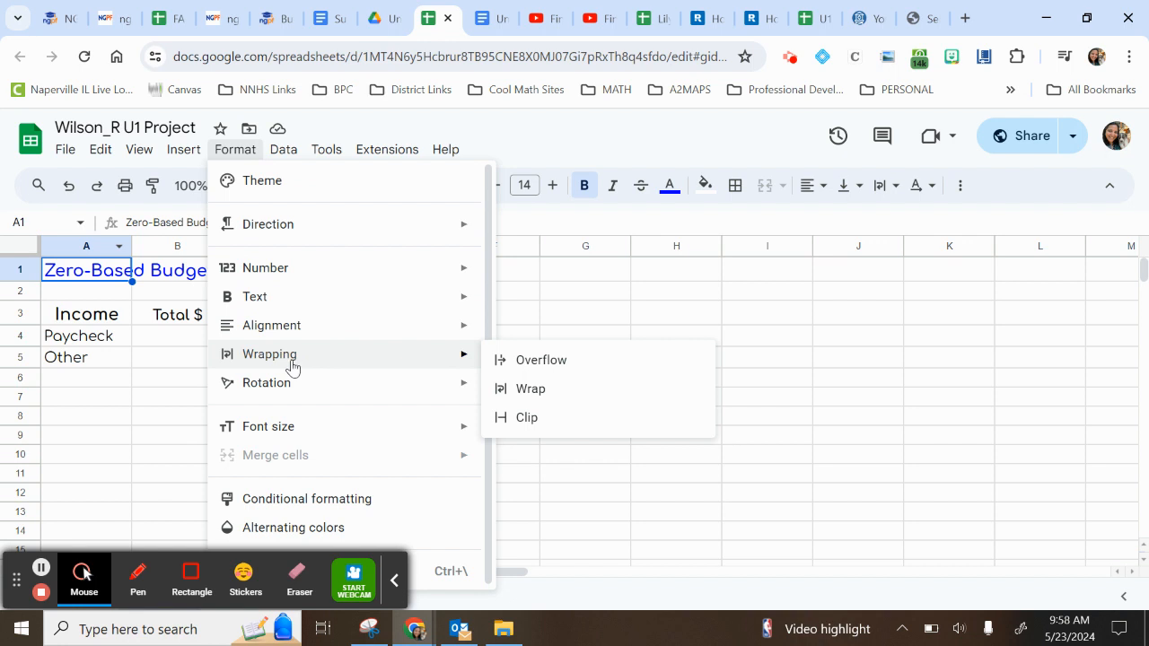
{"action": "left_click", "coordinate": [98, 406]}
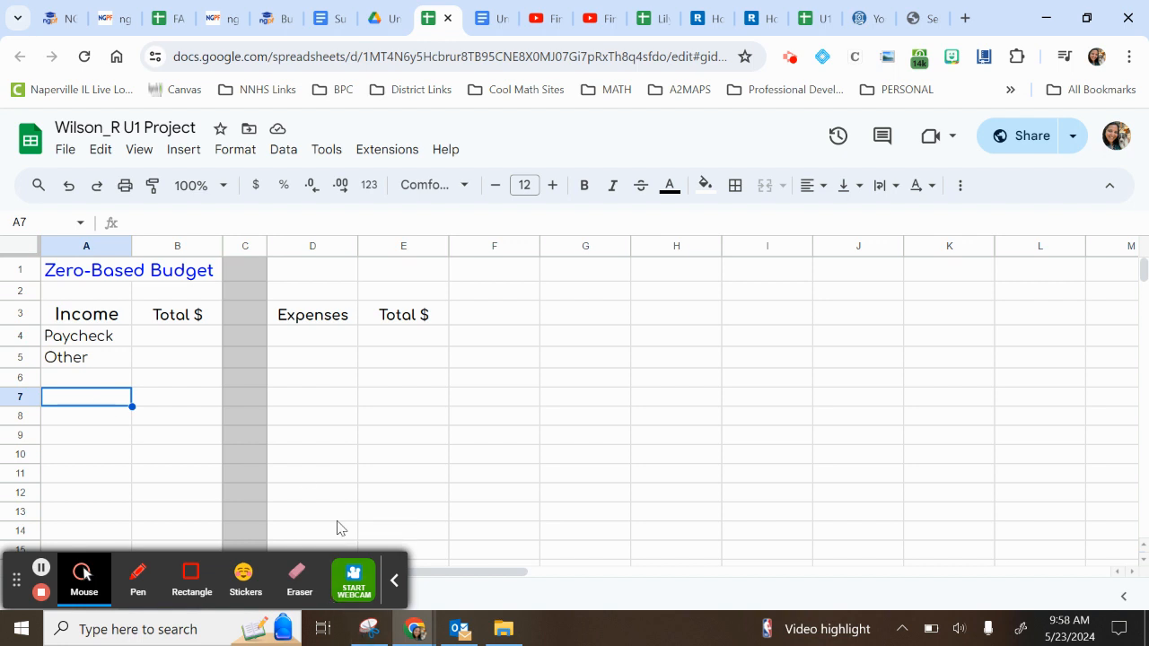
Step: Add a new sheet named Receipts and place it before Sheet1
{"action": "left_click", "coordinate": [395, 582]}
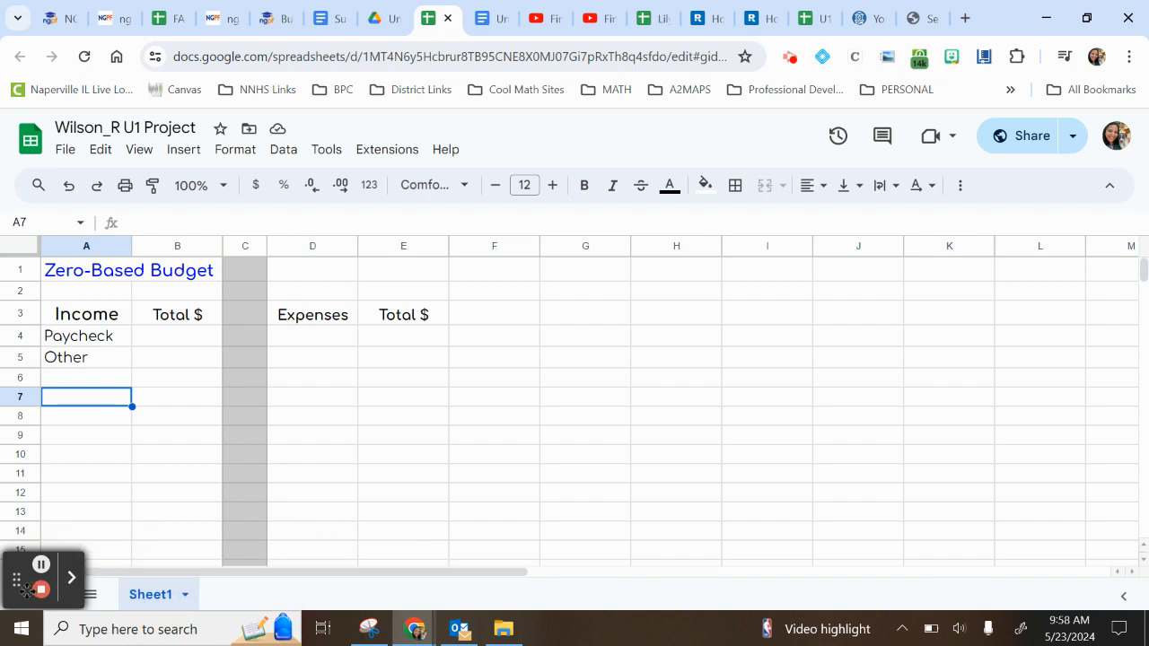
{"action": "left_click_drag", "start_coordinate": [41, 590], "coordinate": [330, 593]}
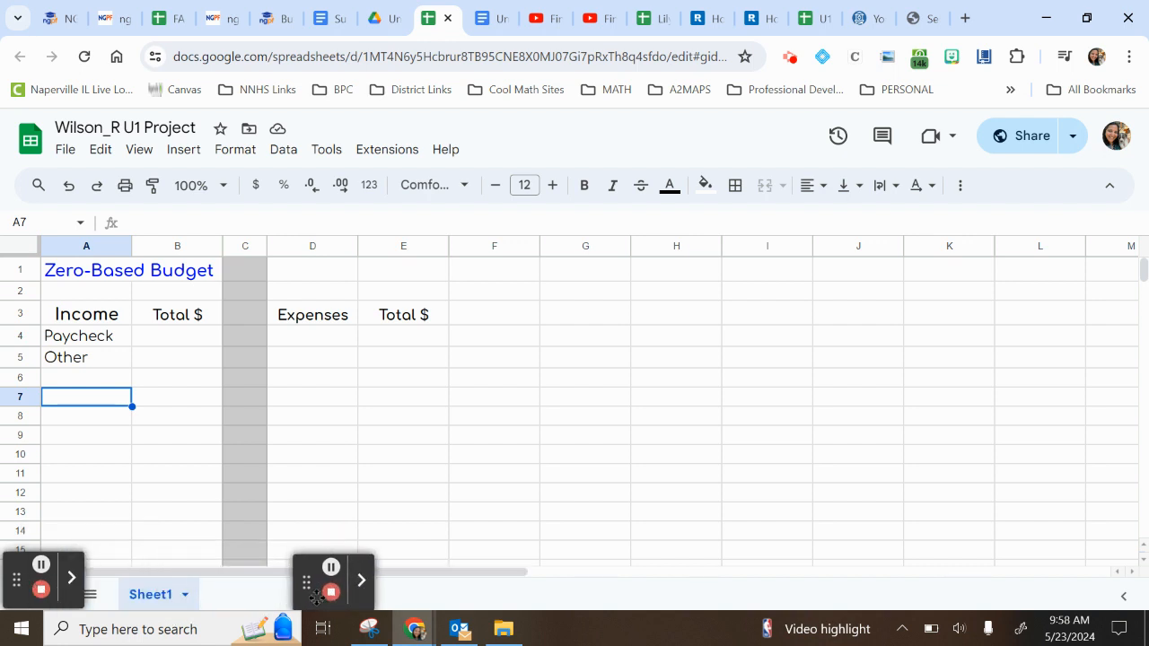
{"action": "left_click_drag", "start_coordinate": [22, 575], "coordinate": [513, 584]}
{"action": "left_click", "coordinate": [55, 595]}
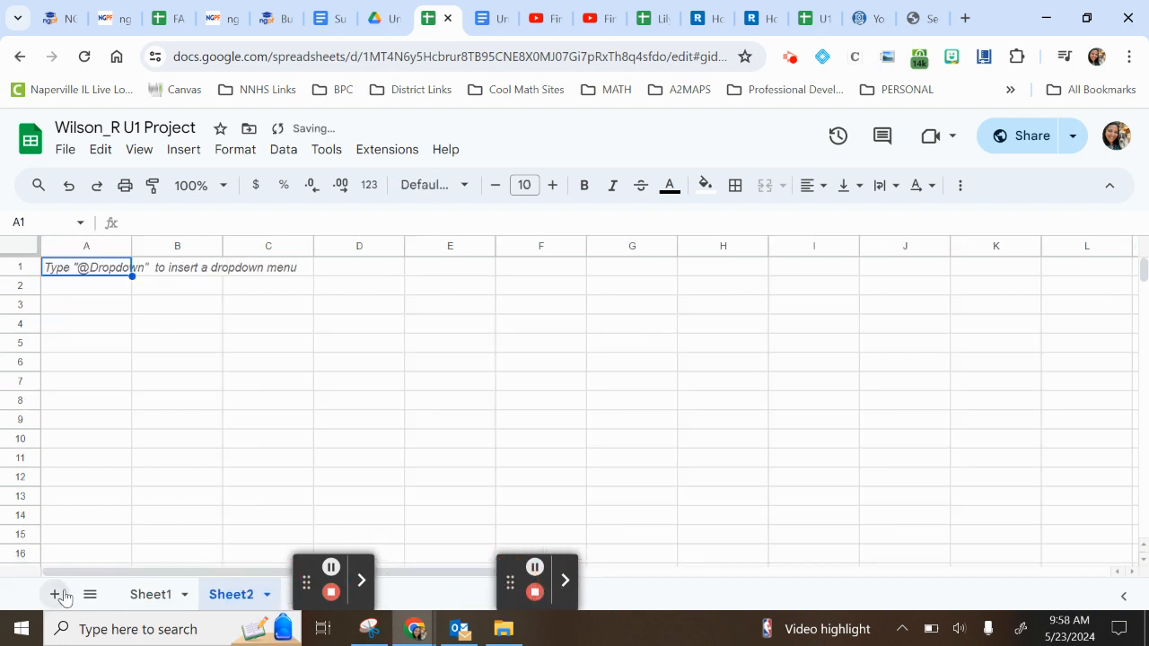
{"action": "double_click", "coordinate": [231, 594]}
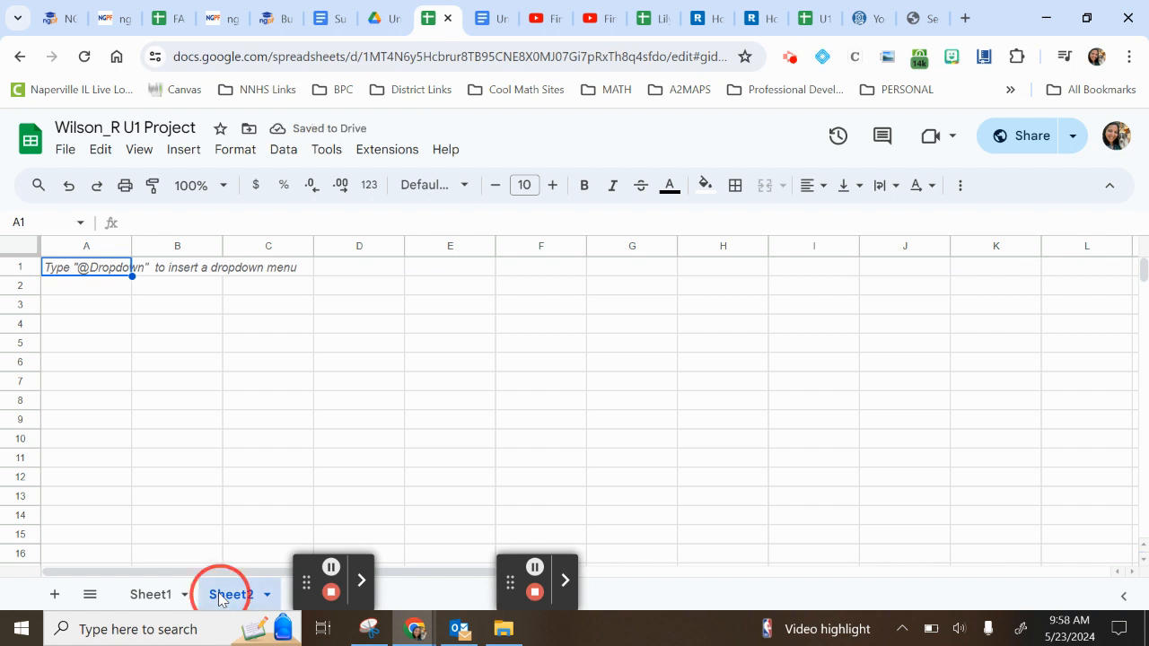
{"action": "type", "text": "Recei"}
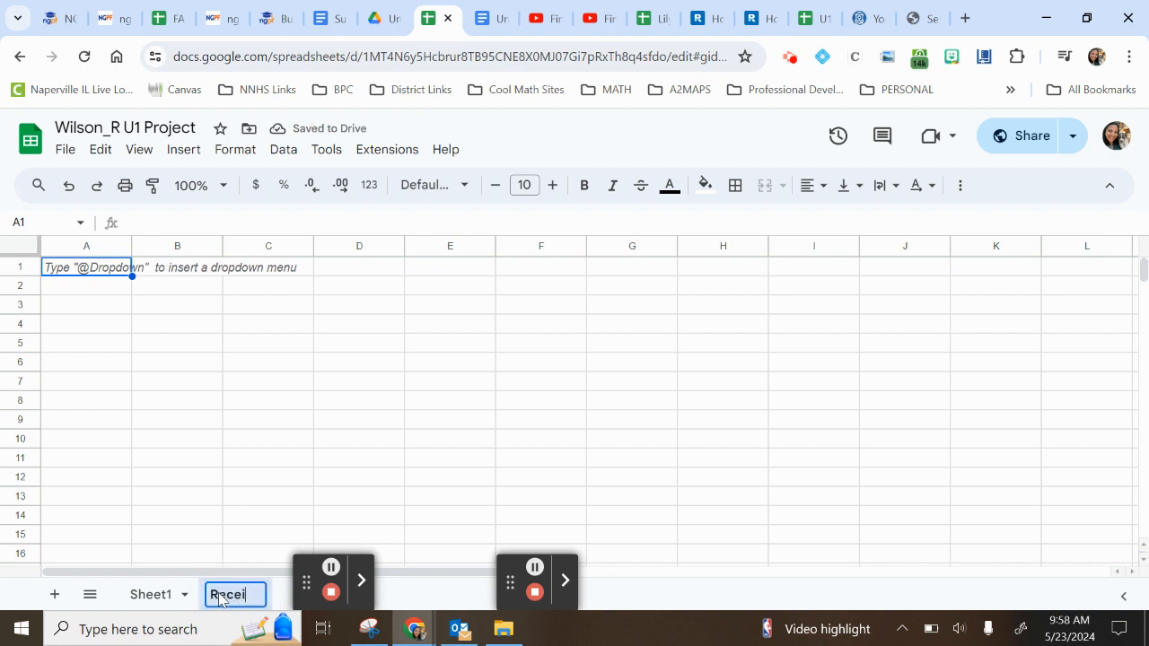
{"action": "type", "text": "pts"}
{"action": "key", "text": "Return"}
{"action": "left_click_drag", "start_coordinate": [219, 598], "coordinate": [92, 595]}
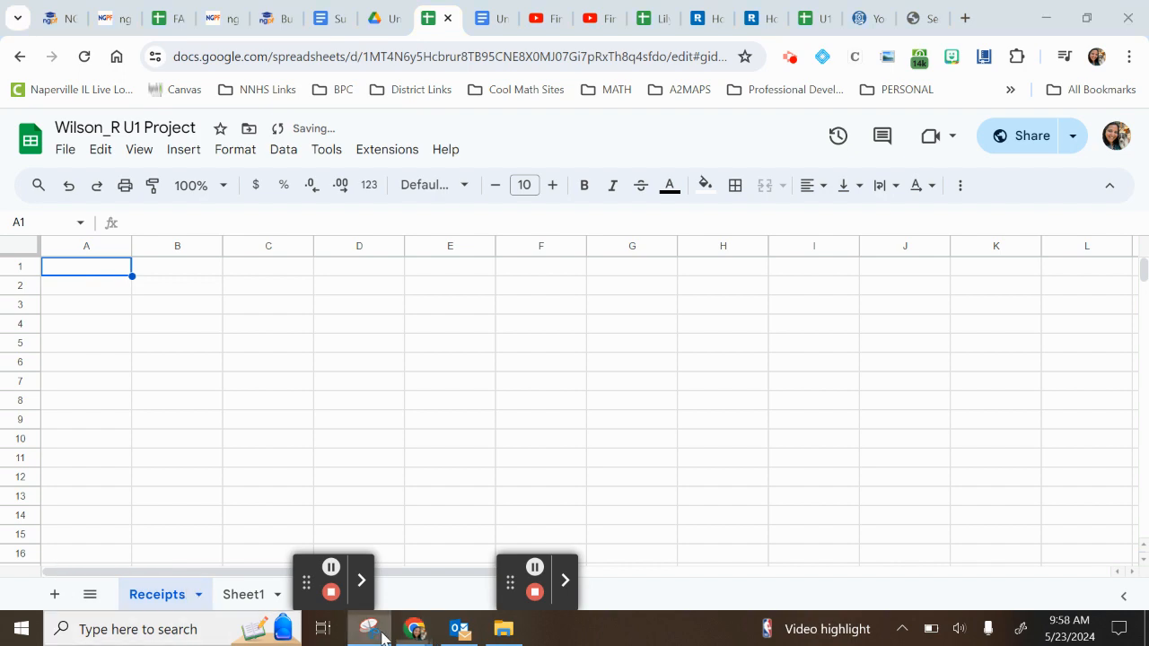
Step: Copy the receipts image from Snipping Tool, paste it into the Receipts sheet, and place it from row 1 across about columns A to I
{"action": "left_click", "coordinate": [368, 629]}
{"action": "left_click", "coordinate": [266, 83]}
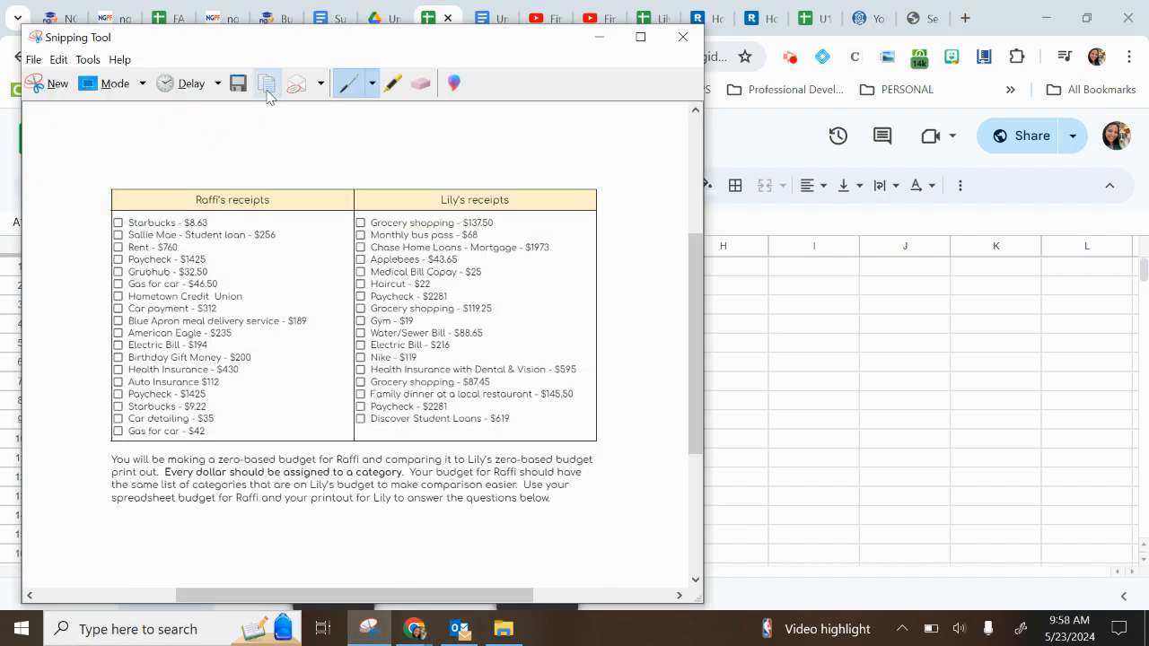
{"action": "left_click", "coordinate": [798, 389]}
{"action": "key", "text": "ctrl+v"}
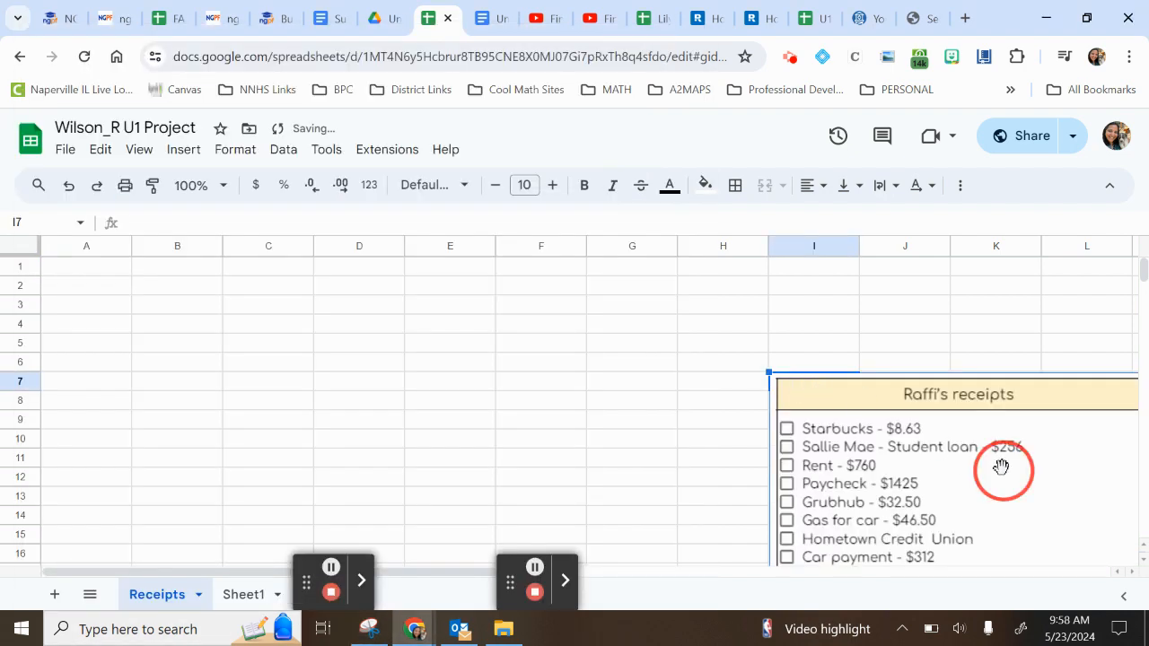
{"action": "left_click_drag", "start_coordinate": [999, 476], "coordinate": [280, 339]}
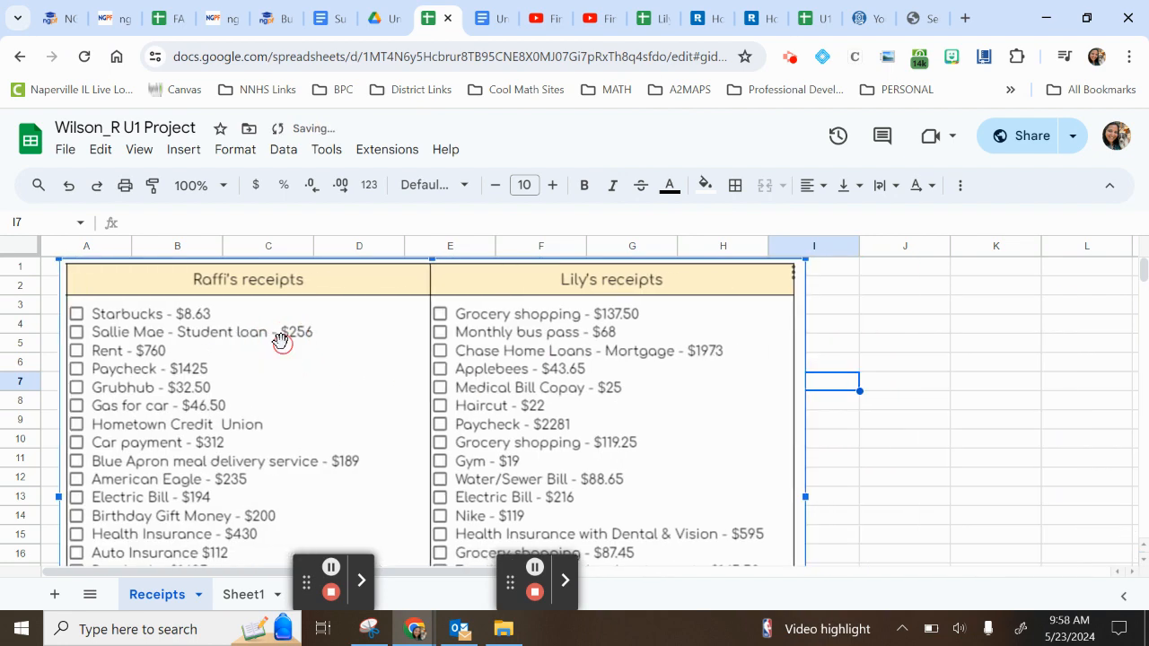
{"action": "left_click", "coordinate": [908, 428]}
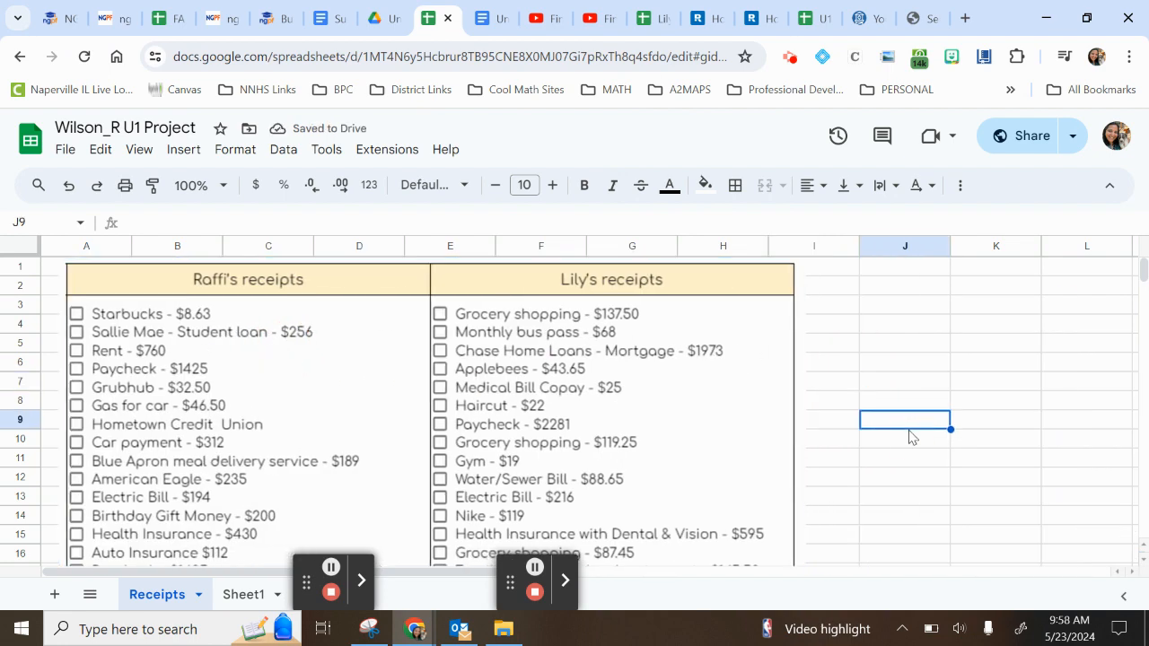
{"action": "scroll", "coordinate": [655, 362], "scroll_direction": "down", "scroll_amount": 3}
{"action": "scroll", "coordinate": [654, 363], "scroll_direction": "down", "scroll_amount": 1}
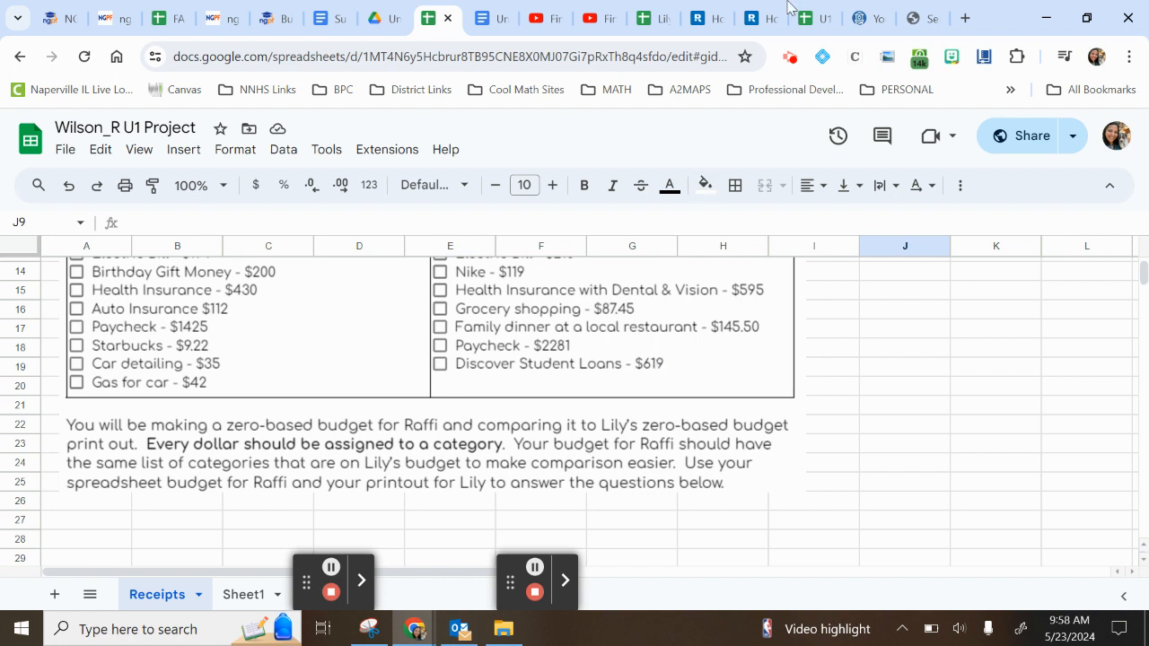
Step: Open the separate example budget spreadsheet and examine the income and expense categories on its finished budget sheet
{"action": "left_click", "coordinate": [653, 27]}
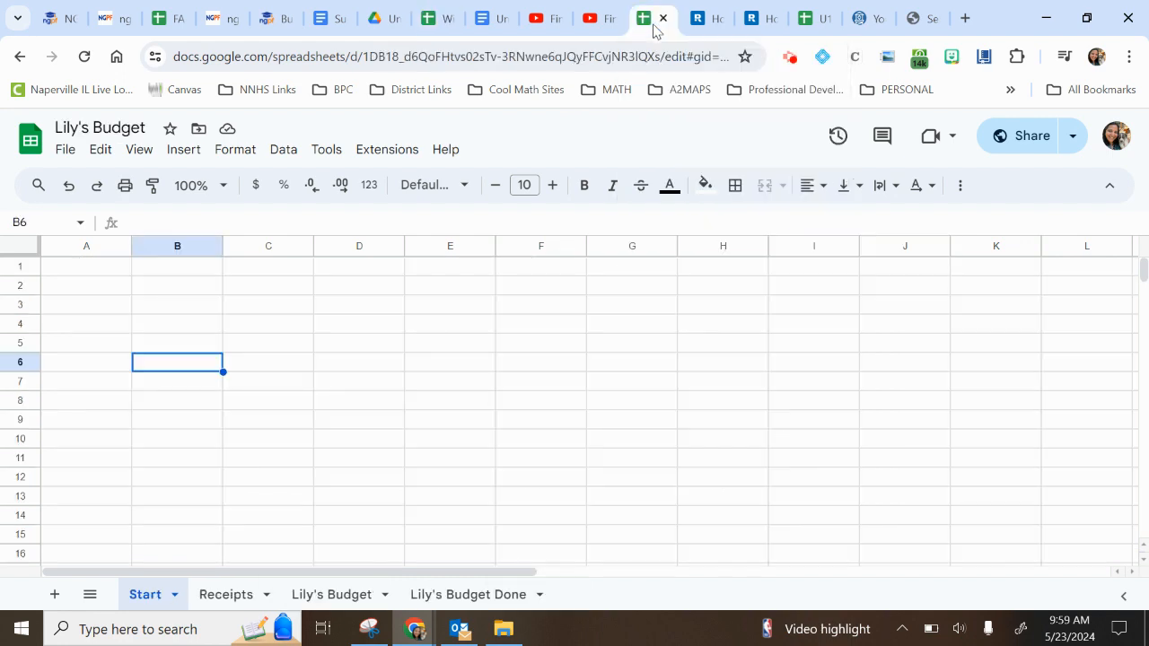
{"action": "left_click", "coordinate": [466, 592]}
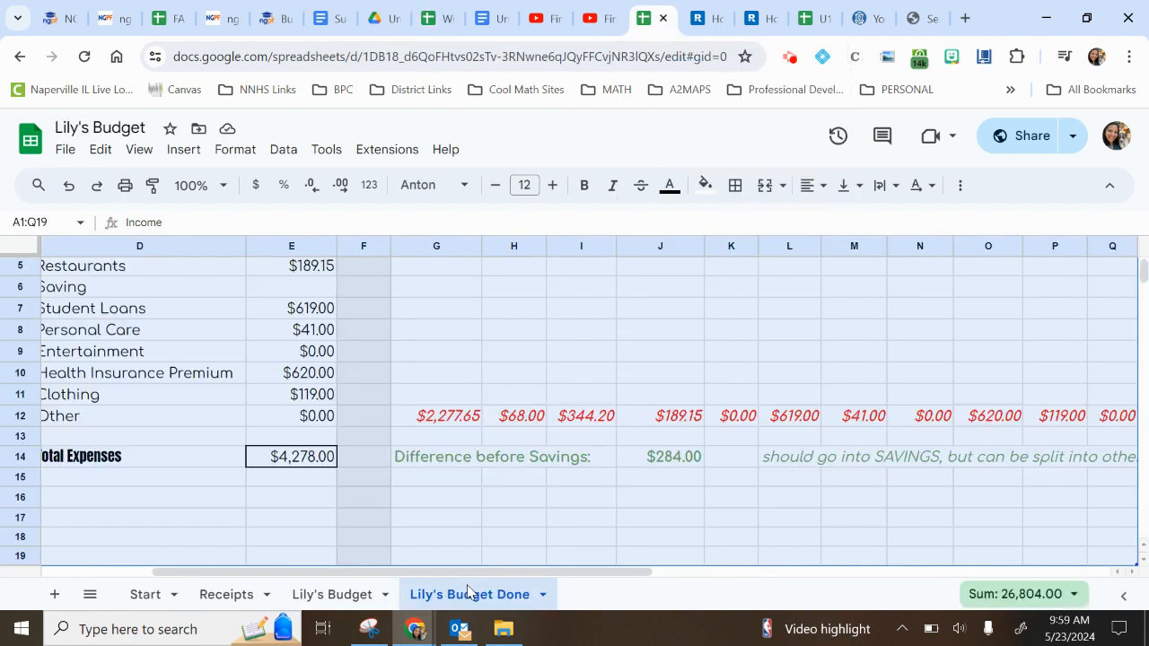
{"action": "left_click", "coordinate": [410, 505]}
{"action": "scroll", "coordinate": [490, 410], "scroll_direction": "up", "scroll_amount": 1}
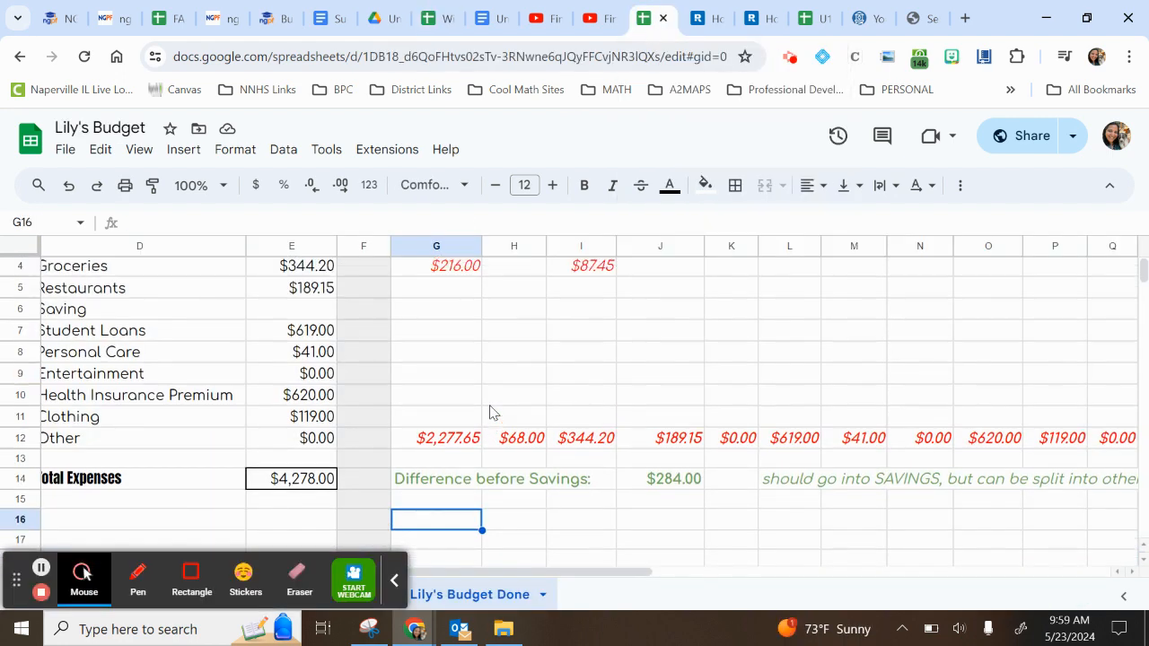
{"action": "scroll", "coordinate": [490, 408], "scroll_direction": "left", "scroll_amount": 4}
{"action": "scroll", "coordinate": [489, 405], "scroll_direction": "up", "scroll_amount": 3}
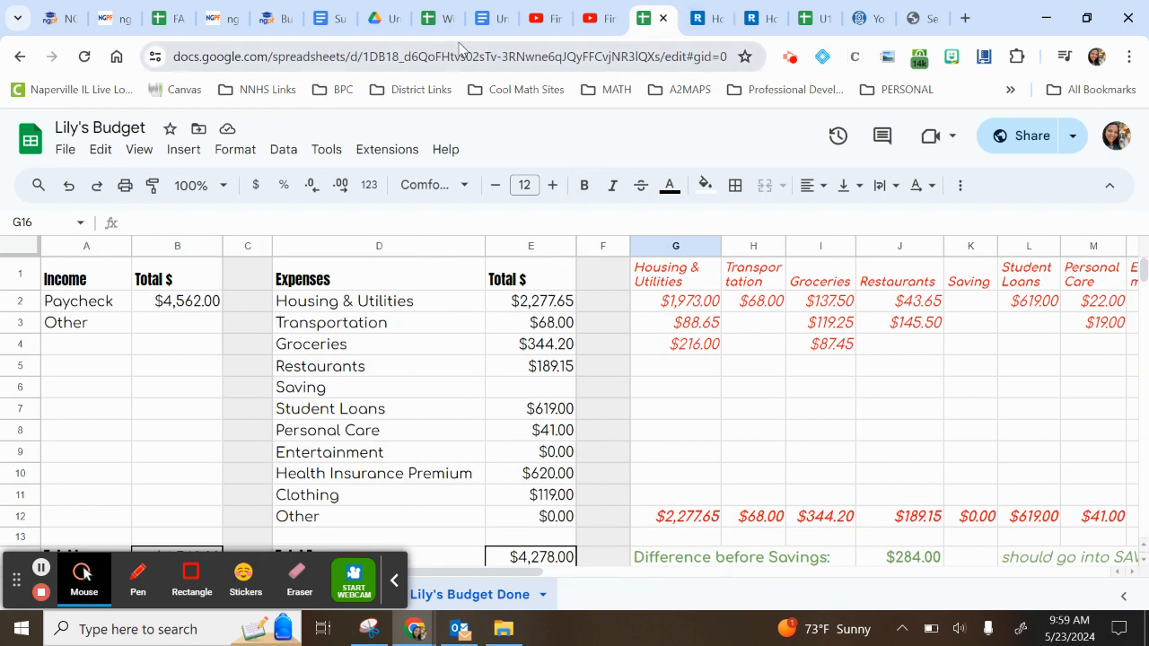
Step: In the Unit 1 project spreadsheet, rename Sheet1 with the first name heading the first receipts column, followed by "'s Budget"
{"action": "left_click", "coordinate": [437, 23]}
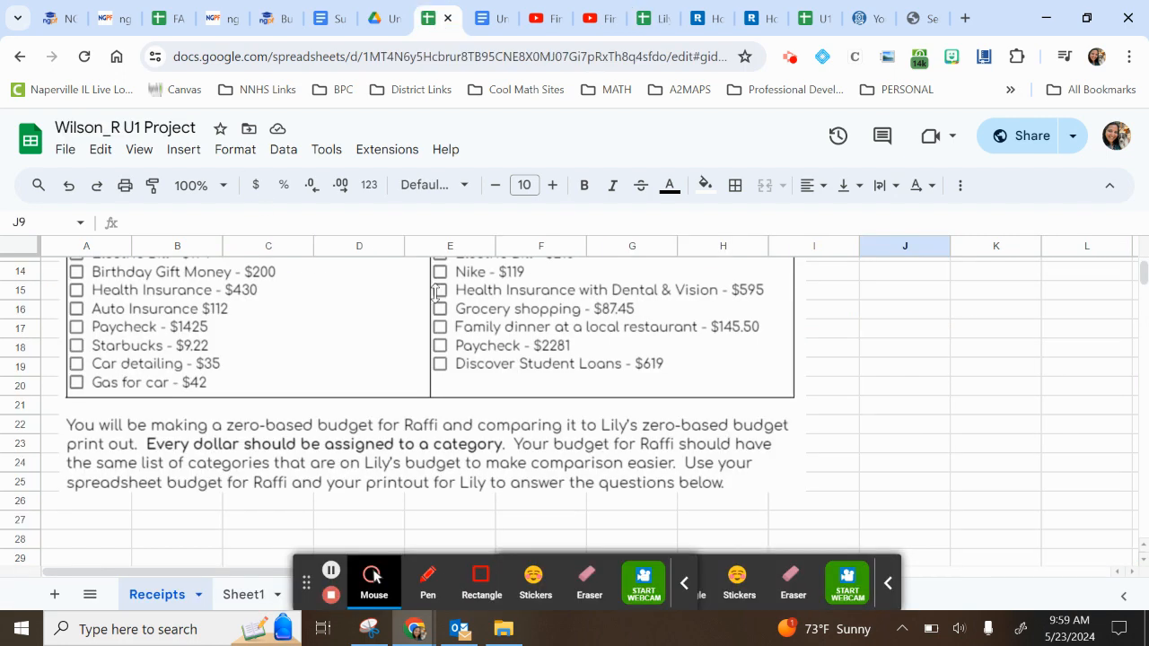
{"action": "left_click", "coordinate": [238, 595]}
{"action": "double_click", "coordinate": [240, 596]}
{"action": "type", "text": "Bud"}
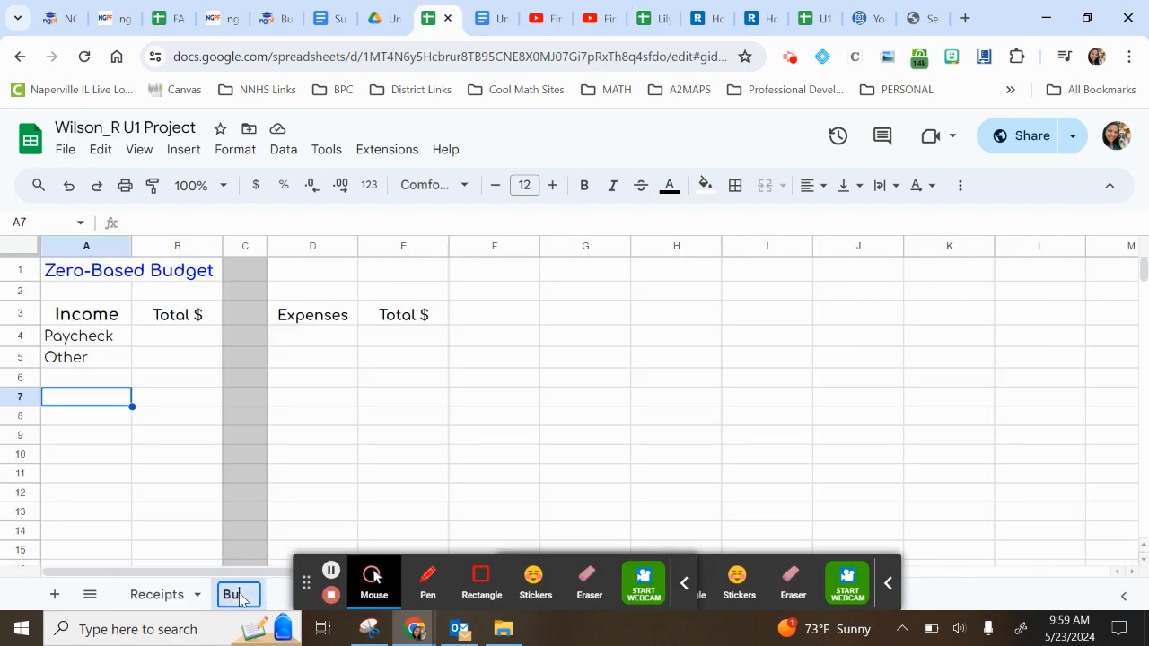
{"action": "key", "text": "BackSpace"}
{"action": "key", "text": "BackSpace"}
{"action": "key", "text": "BackSpace"}
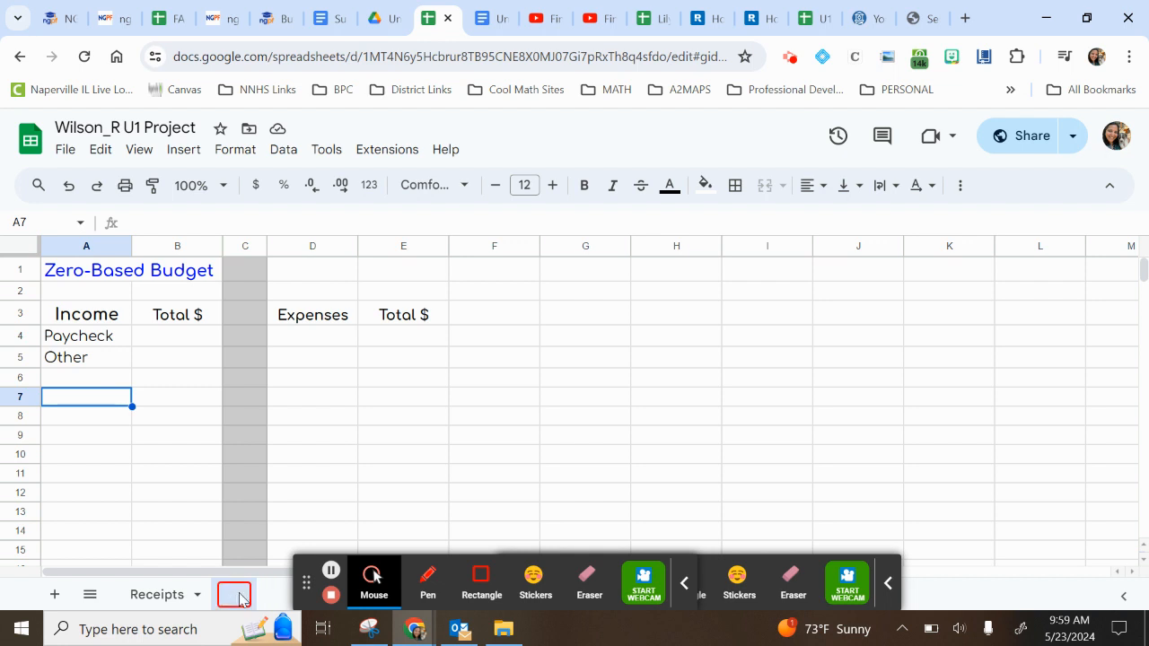
{"action": "type", "text": "Raffl"}
{"action": "type", "text": "'s Bud"}
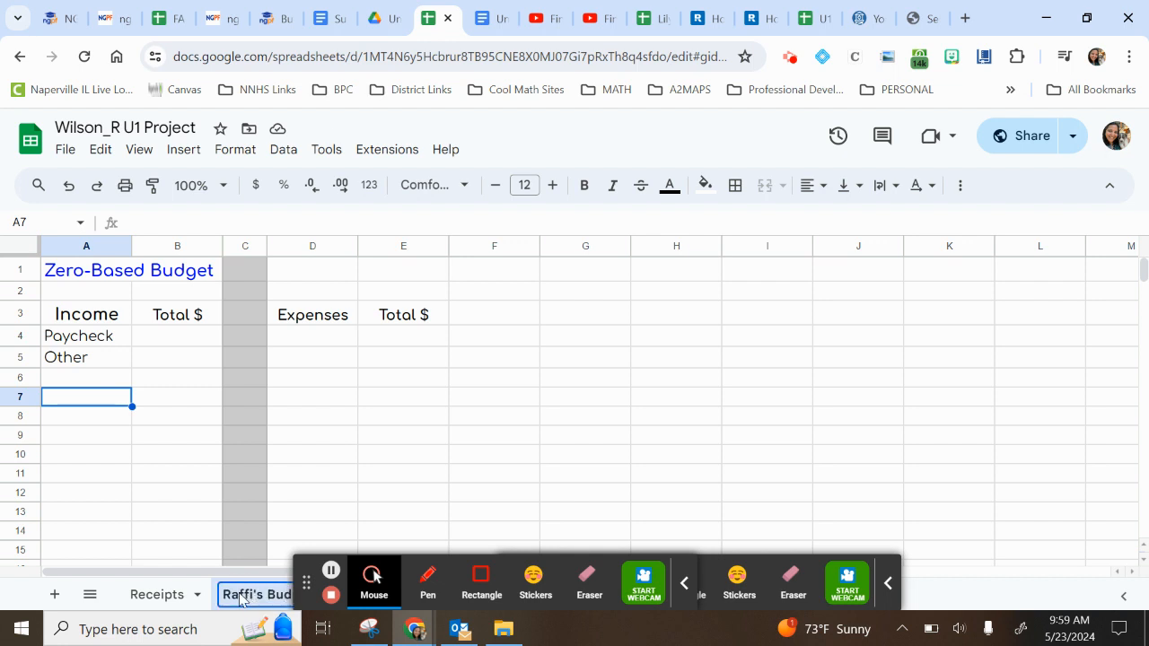
{"action": "key", "text": "Return"}
{"action": "left_click_drag", "start_coordinate": [313, 589], "coordinate": [801, 508]}
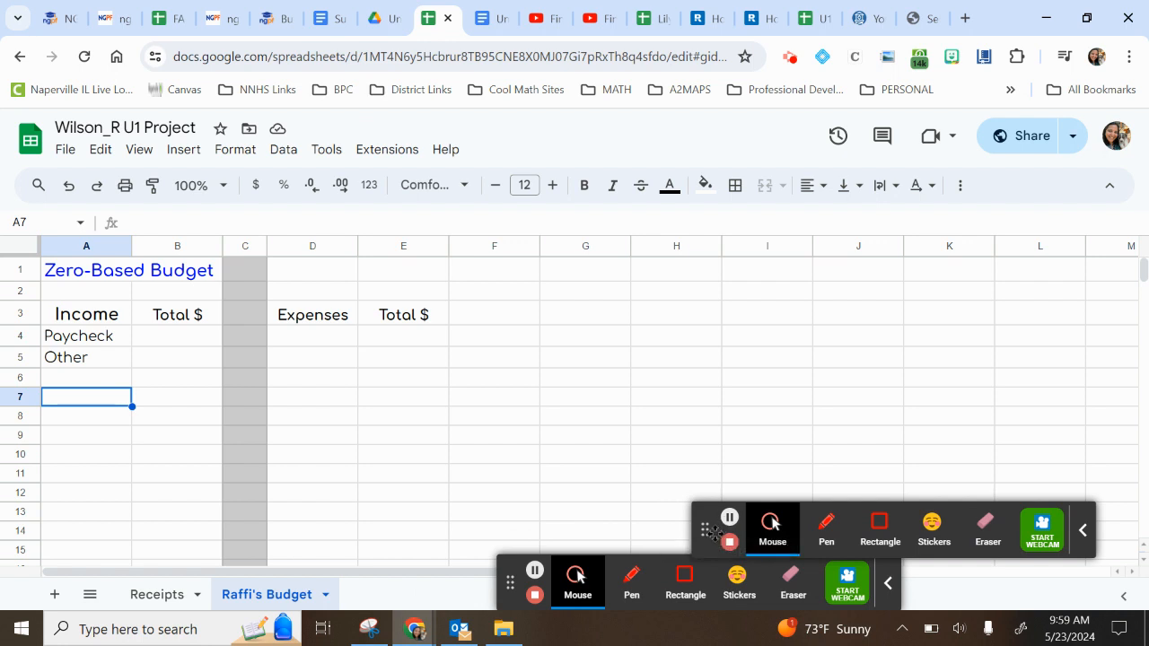
{"action": "left_click_drag", "start_coordinate": [687, 513], "coordinate": [745, 587]}
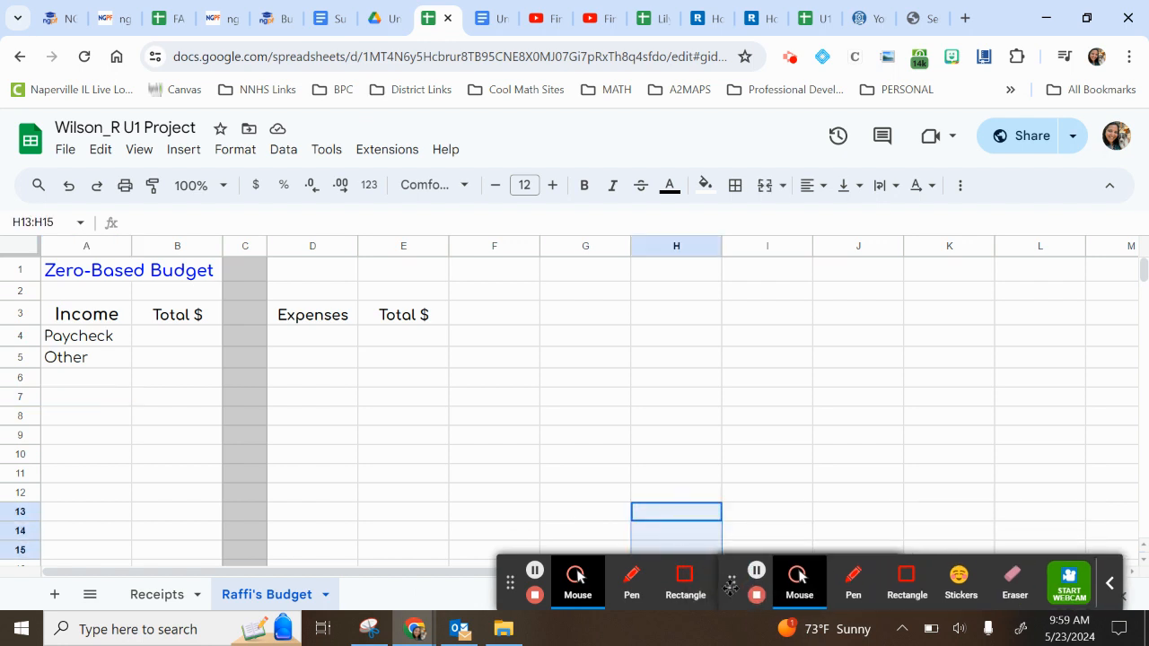
Step: Enter Housing & Utilities as the first expense in D4 and widen column D to fit the label
{"action": "left_click", "coordinate": [302, 338]}
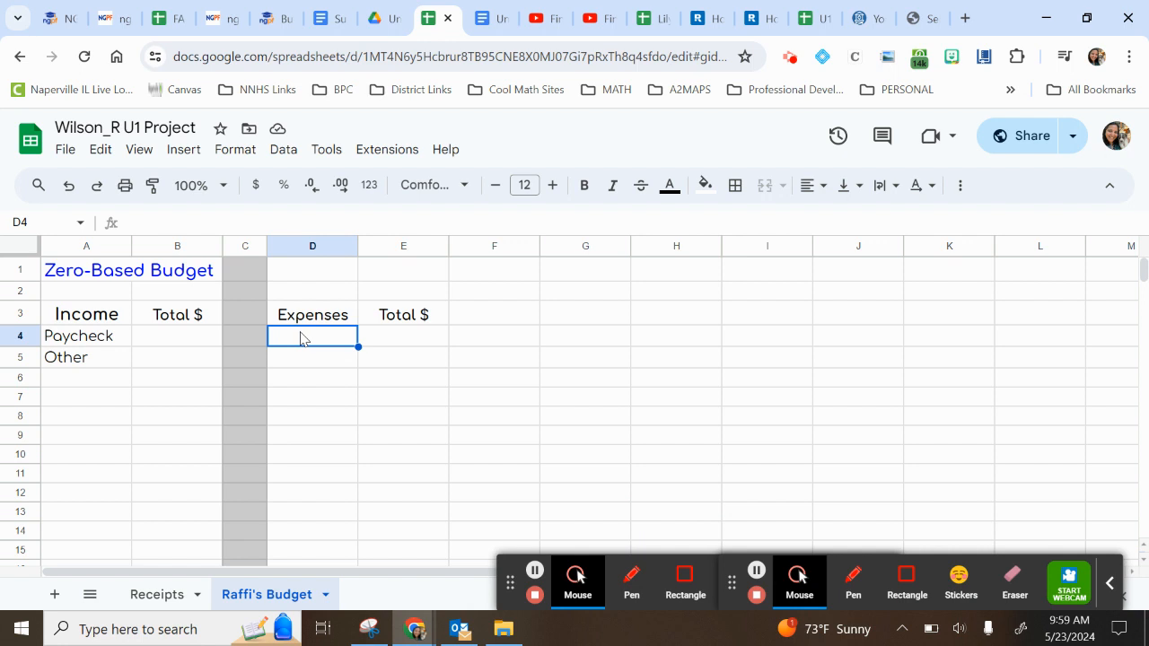
{"action": "type", "text": "Housing"}
{"action": "key", "text": "Return"}
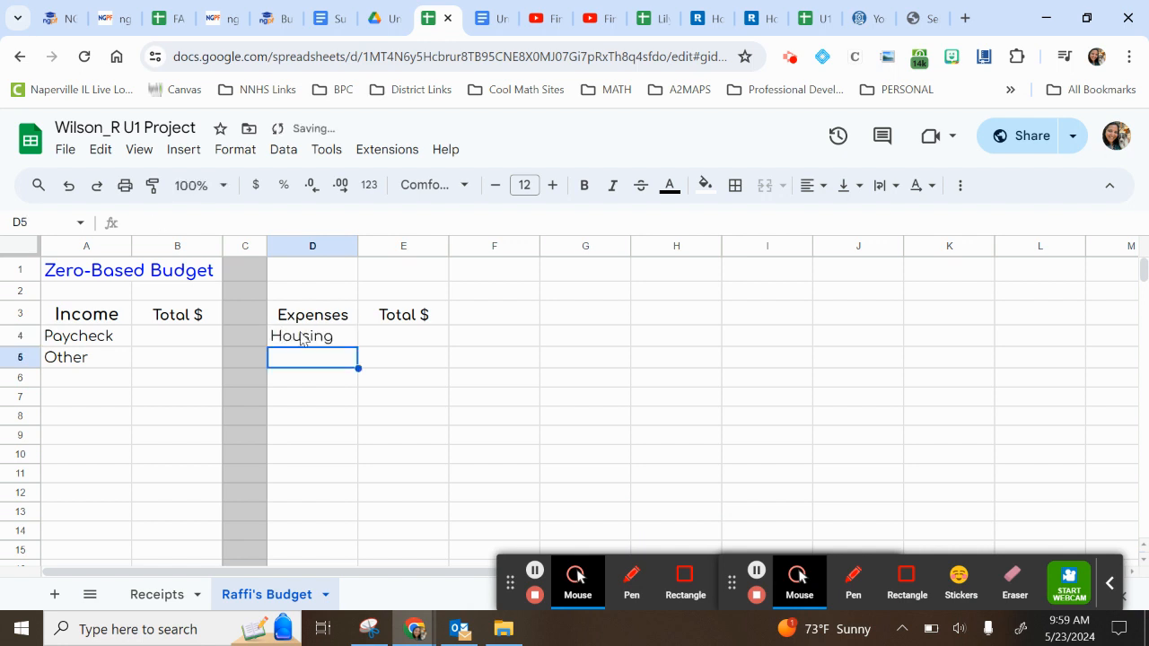
{"action": "type", "text": "T"}
{"action": "left_click", "coordinate": [302, 338]}
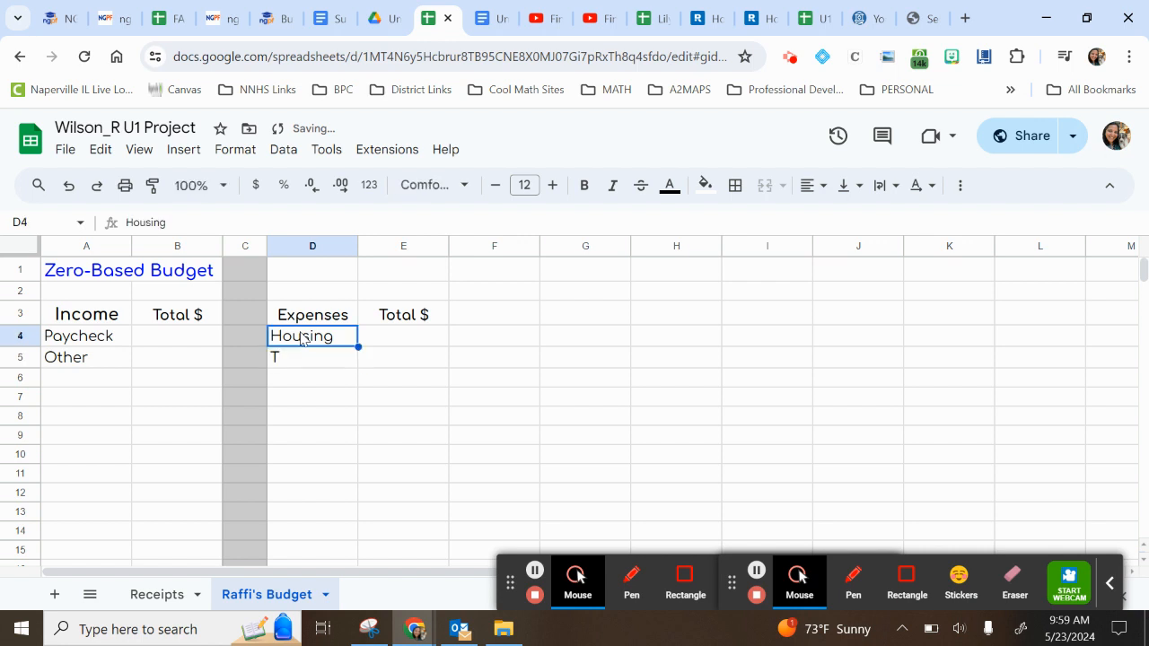
{"action": "type", "text": "Housing"}
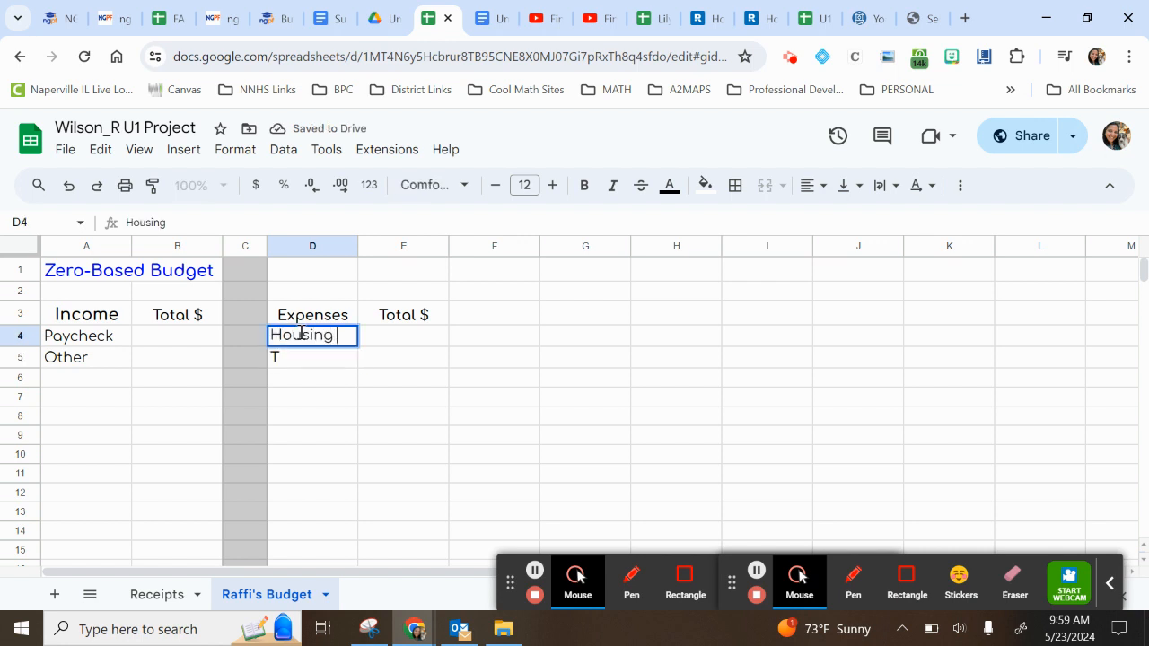
{"action": "type", "text": " & Utiliti"}
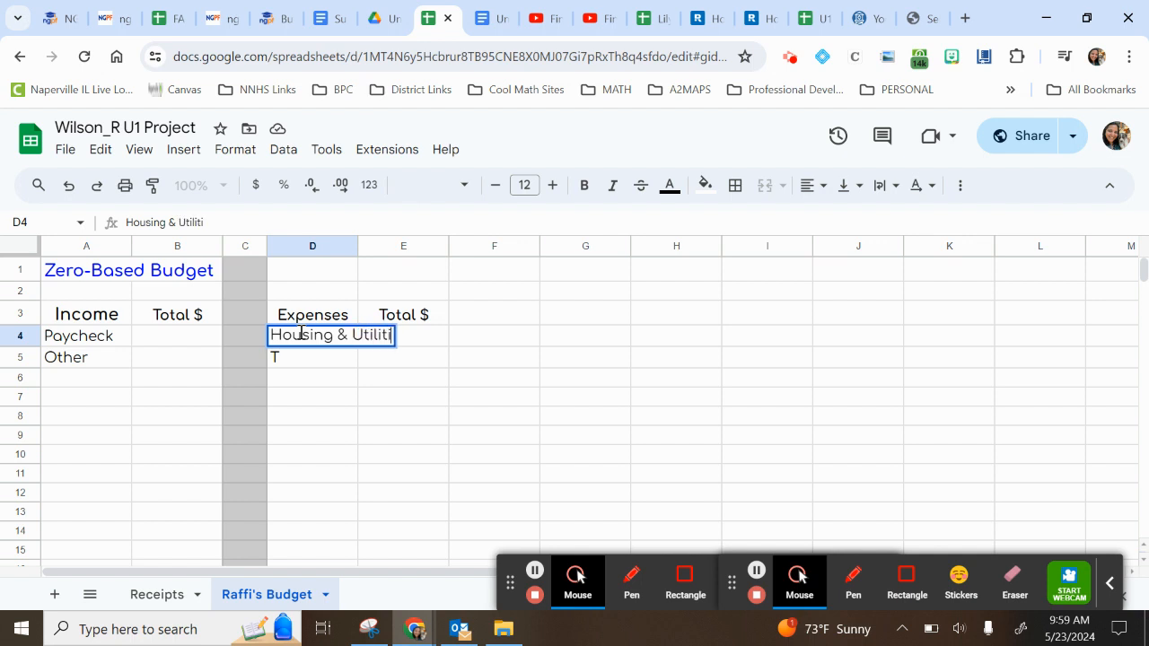
{"action": "type", "text": "es"}
{"action": "key", "text": "Return"}
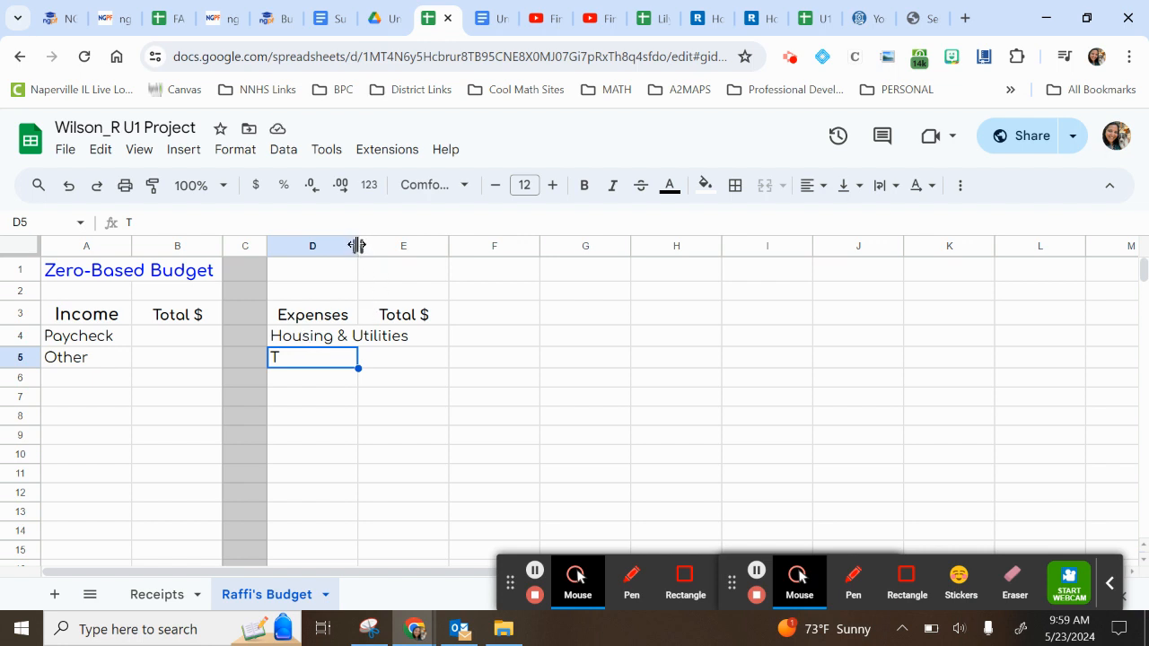
{"action": "left_click_drag", "start_coordinate": [357, 245], "coordinate": [416, 245]}
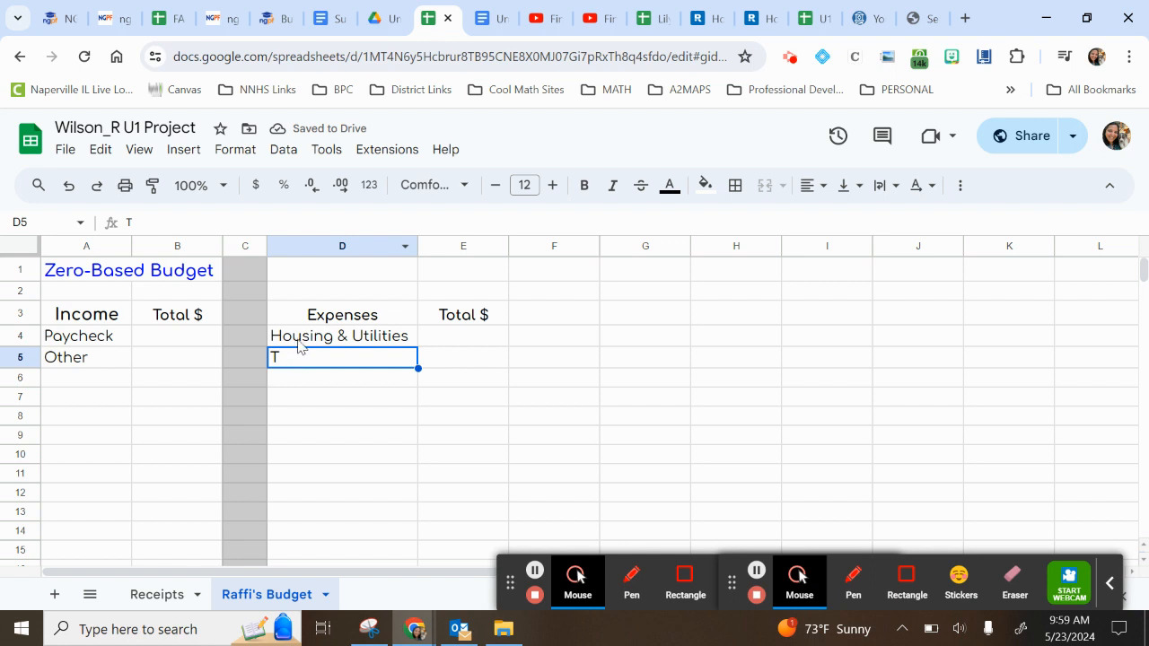
Step: Enter the expense categories Transportation in D5 and Groceries in D6
{"action": "left_click", "coordinate": [302, 399]}
{"action": "left_click", "coordinate": [301, 358]}
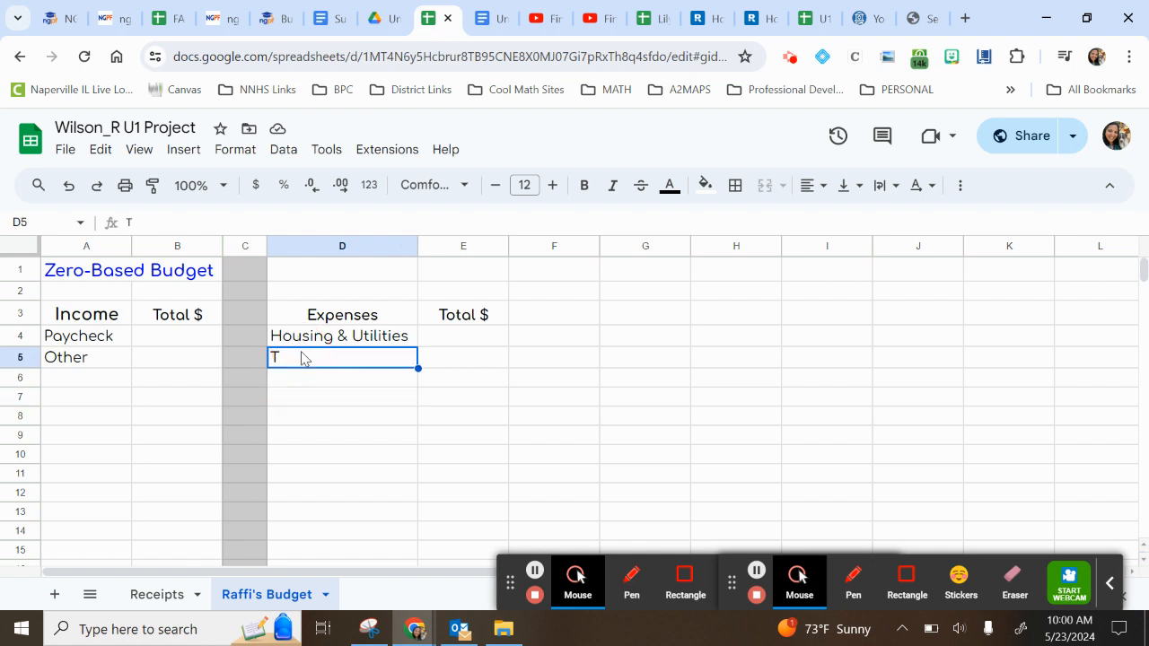
{"action": "type", "text": "Transportation"}
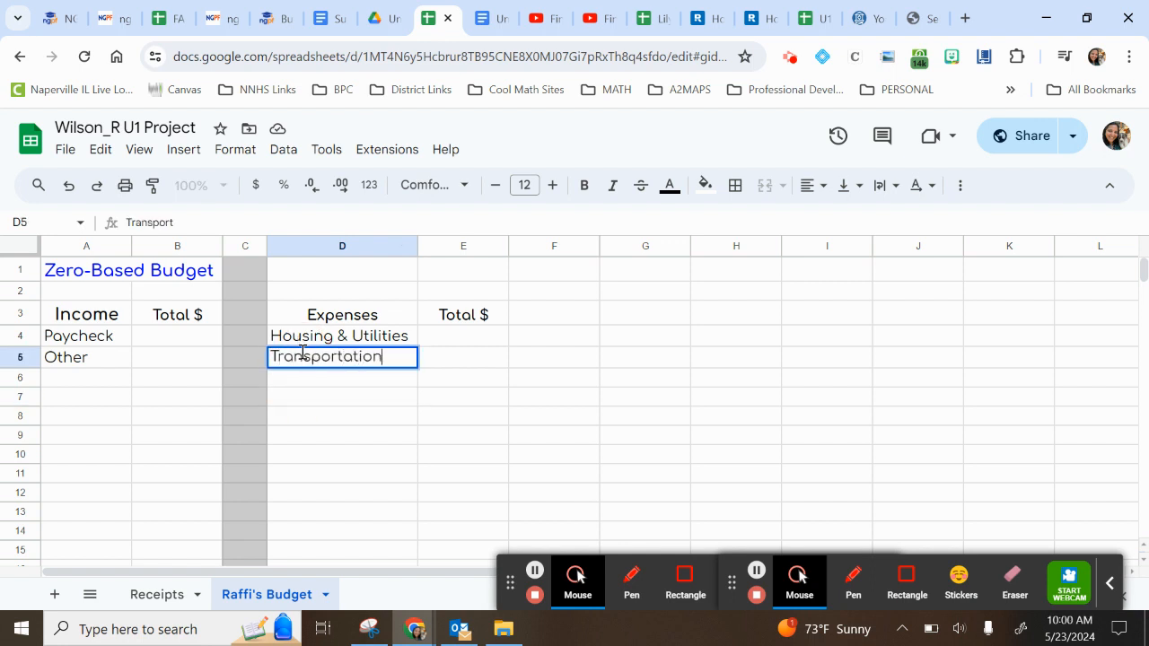
{"action": "key", "text": "Return"}
{"action": "type", "text": "Grover"}
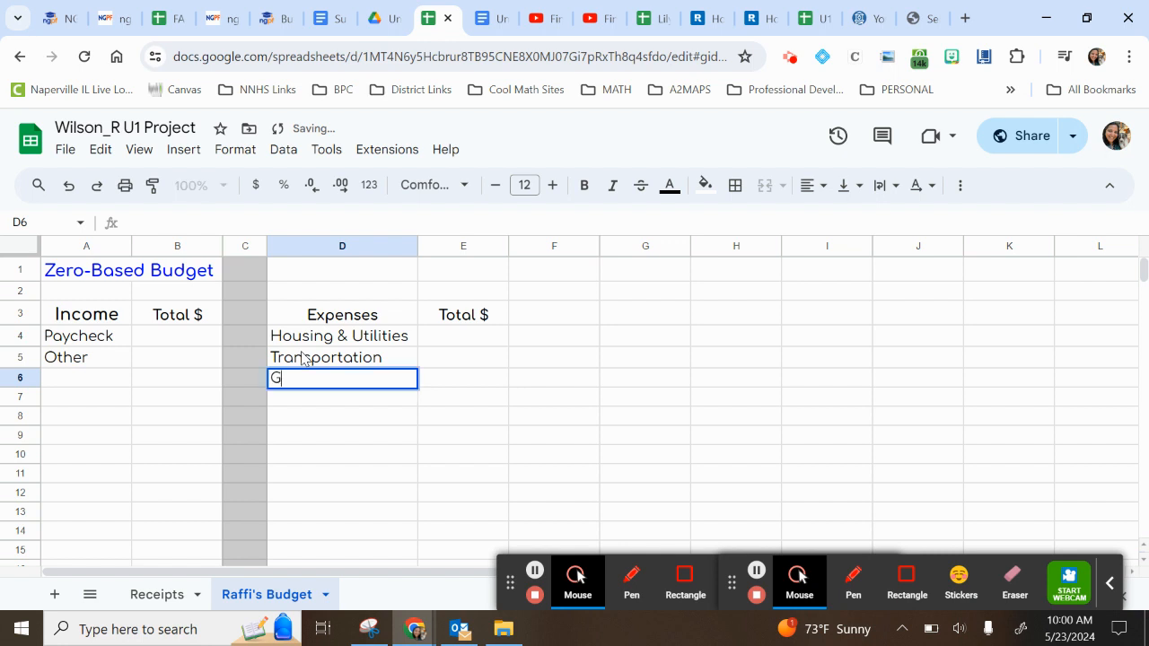
{"action": "key", "text": "BackSpace"}
{"action": "key", "text": "BackSpace"}
{"action": "key", "text": "BackSpace"}
{"action": "type", "text": "ceries"}
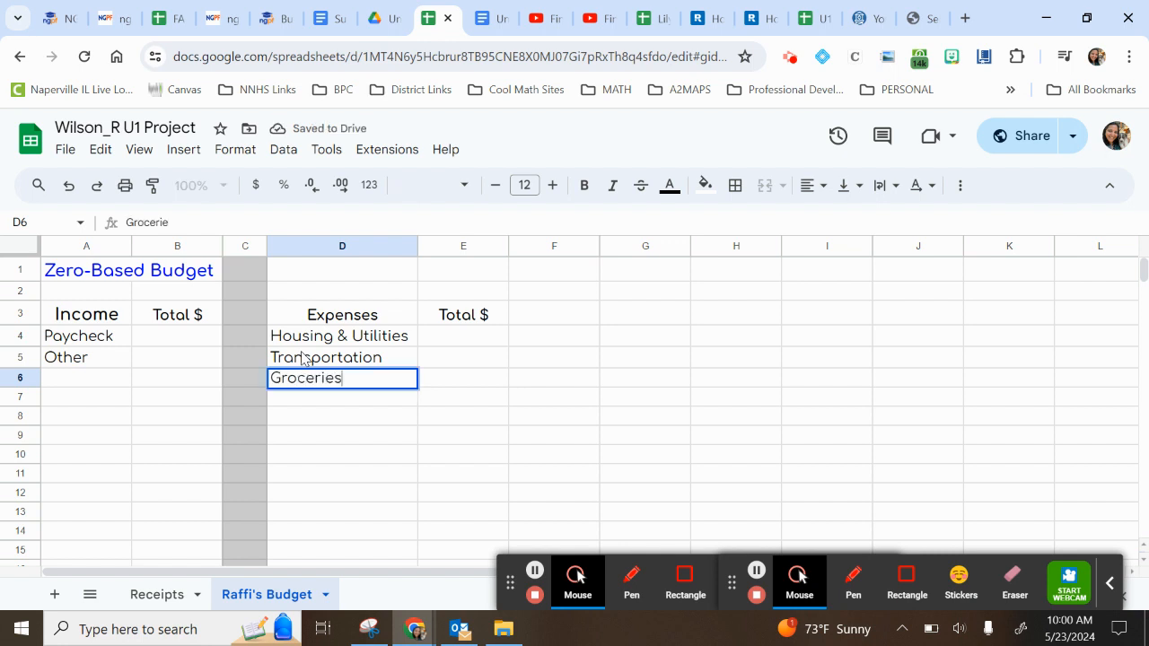
{"action": "key", "text": "Return"}
Step: Continue the expense list with Restaurants in D7, Saving in D8 and Student Loans in D9
{"action": "type", "text": "Rest"}
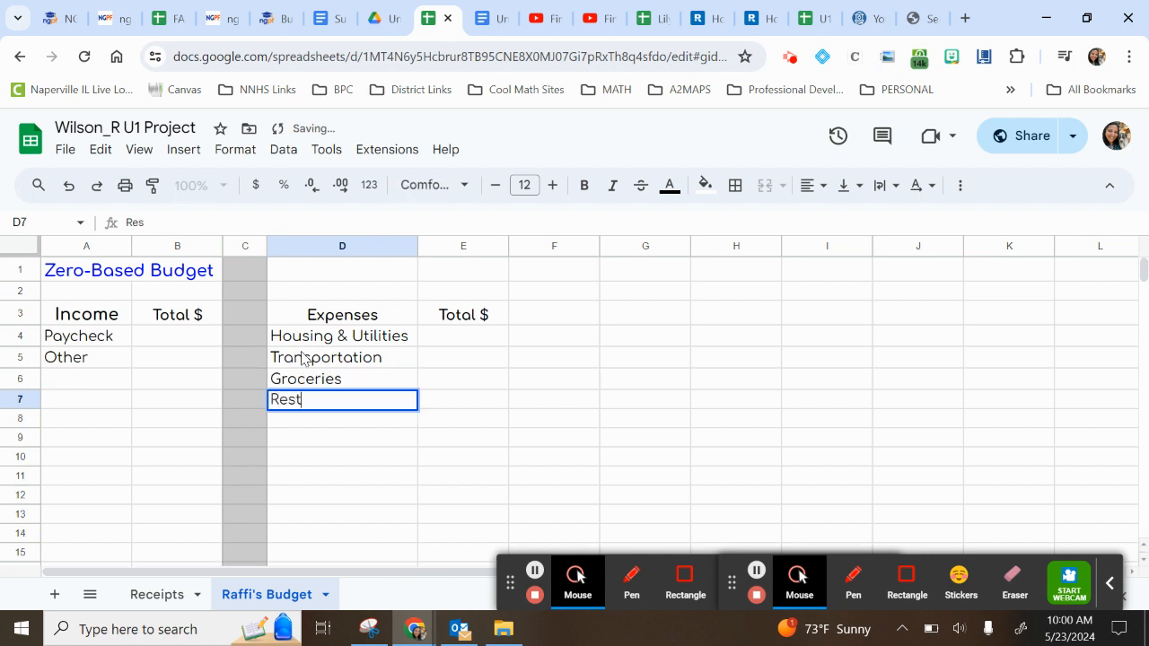
{"action": "type", "text": "aurants"}
{"action": "key", "text": "Return"}
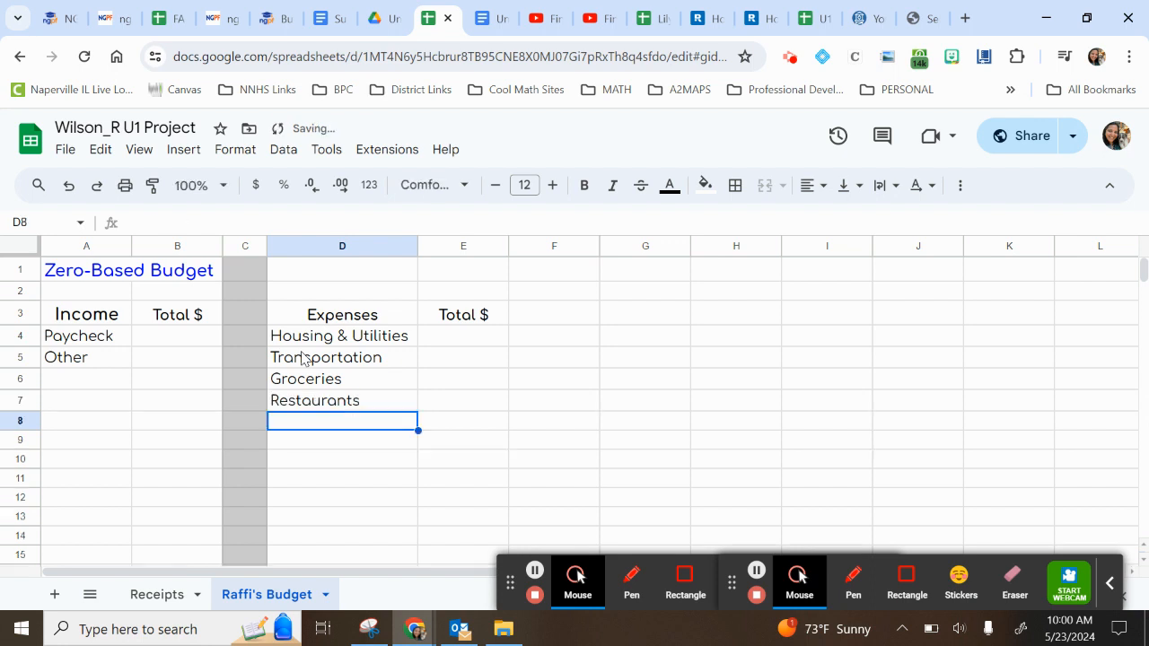
{"action": "type", "text": "Saving"}
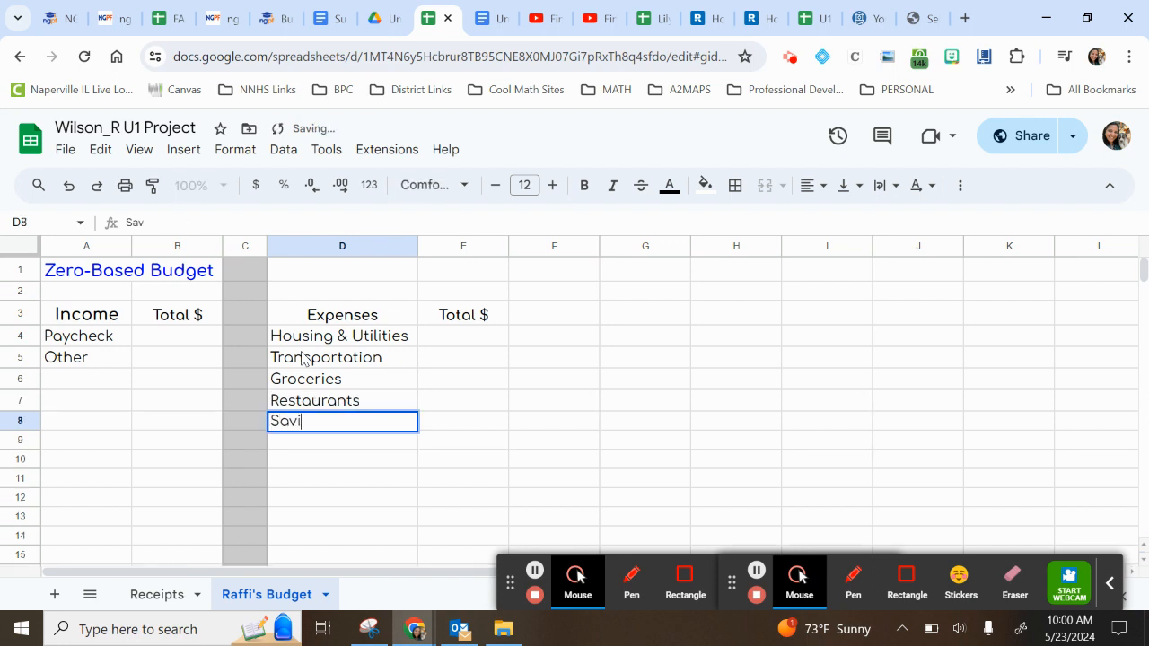
{"action": "key", "text": "Return"}
{"action": "type", "text": "S"}
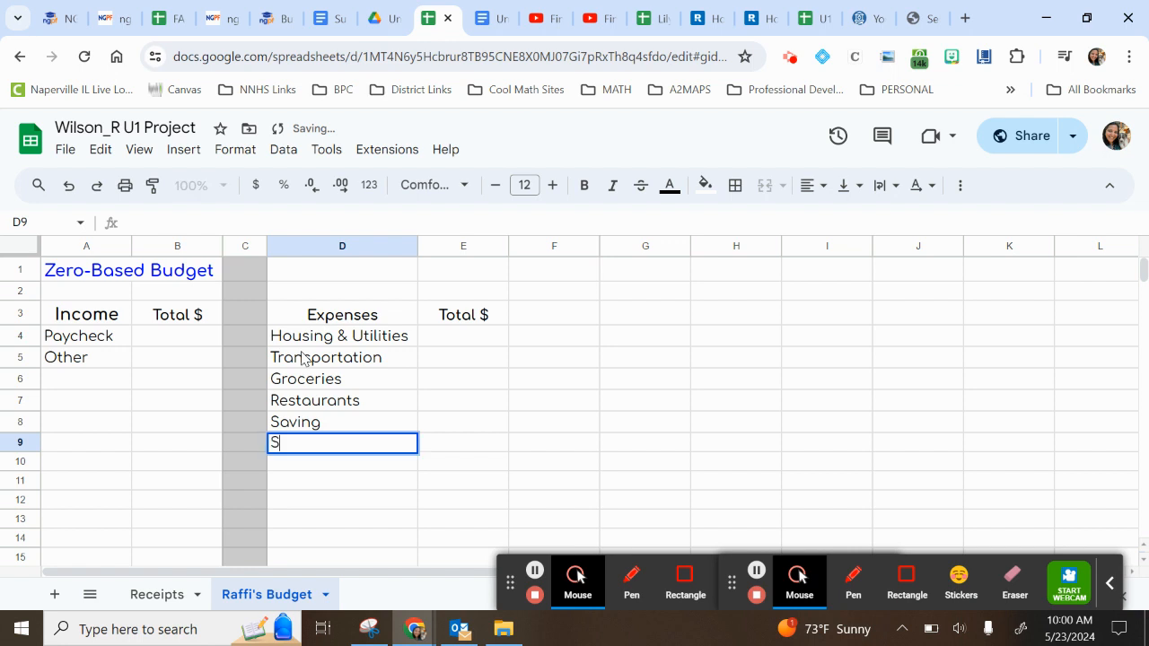
{"action": "type", "text": "tudnet"}
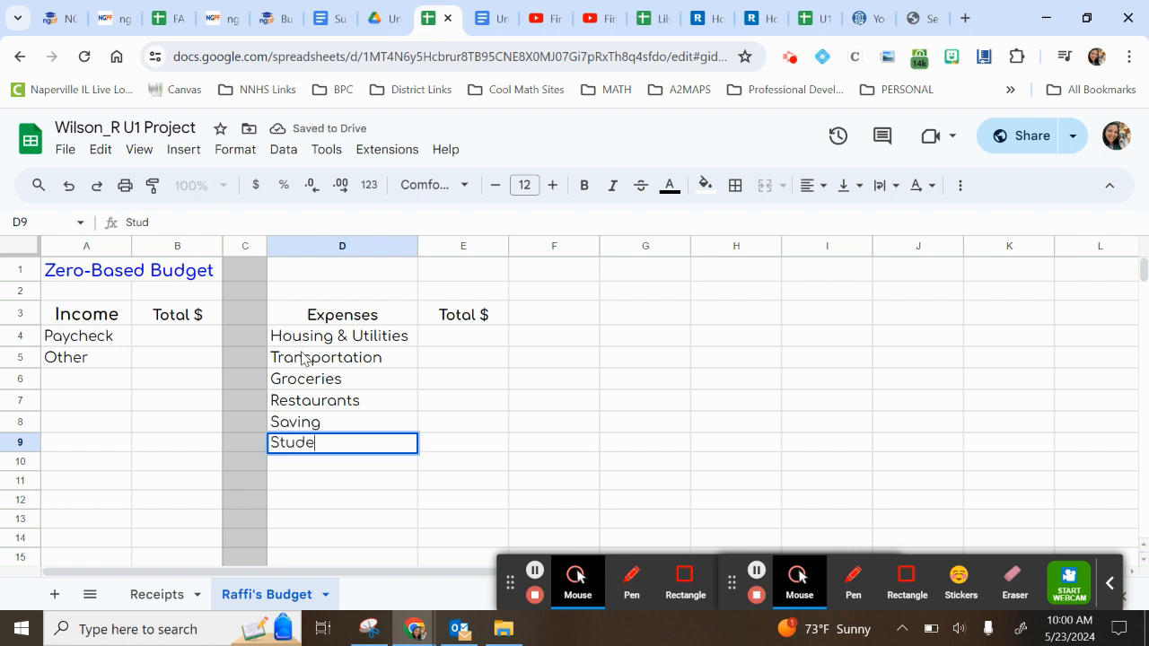
{"action": "type", "text": "nt Loans"}
{"action": "key", "text": "Return"}
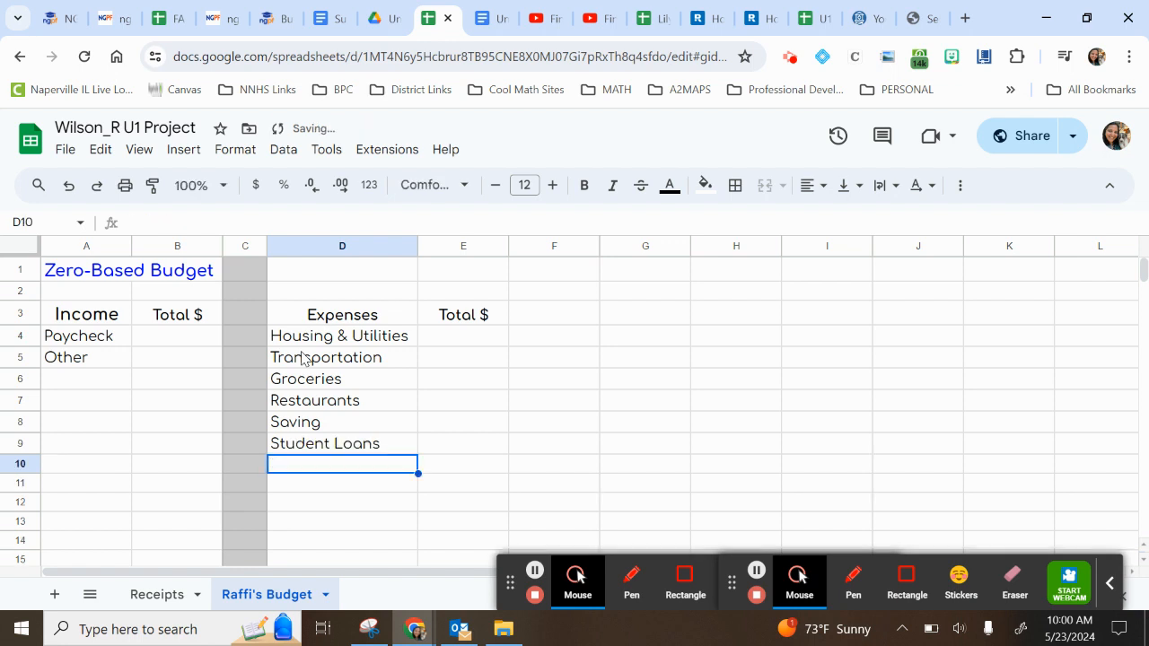
Step: Add the expense categories Personal Care in D10 and Entertainment in D11
{"action": "type", "text": "Personal"}
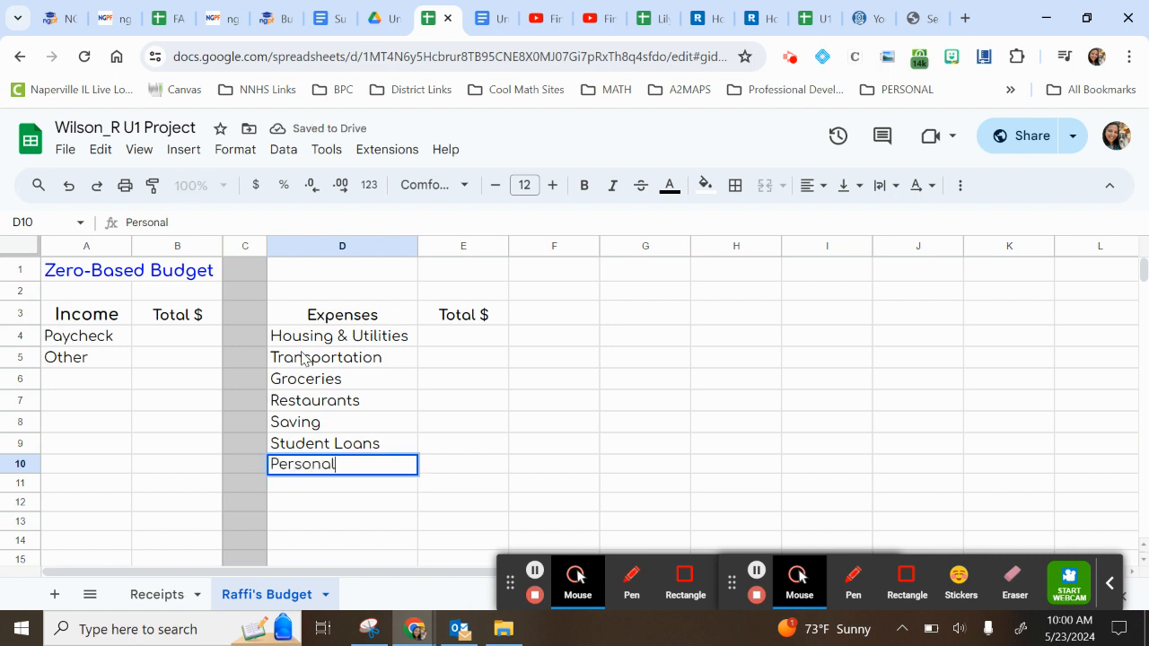
{"action": "type", "text": " Care"}
{"action": "key", "text": "Return"}
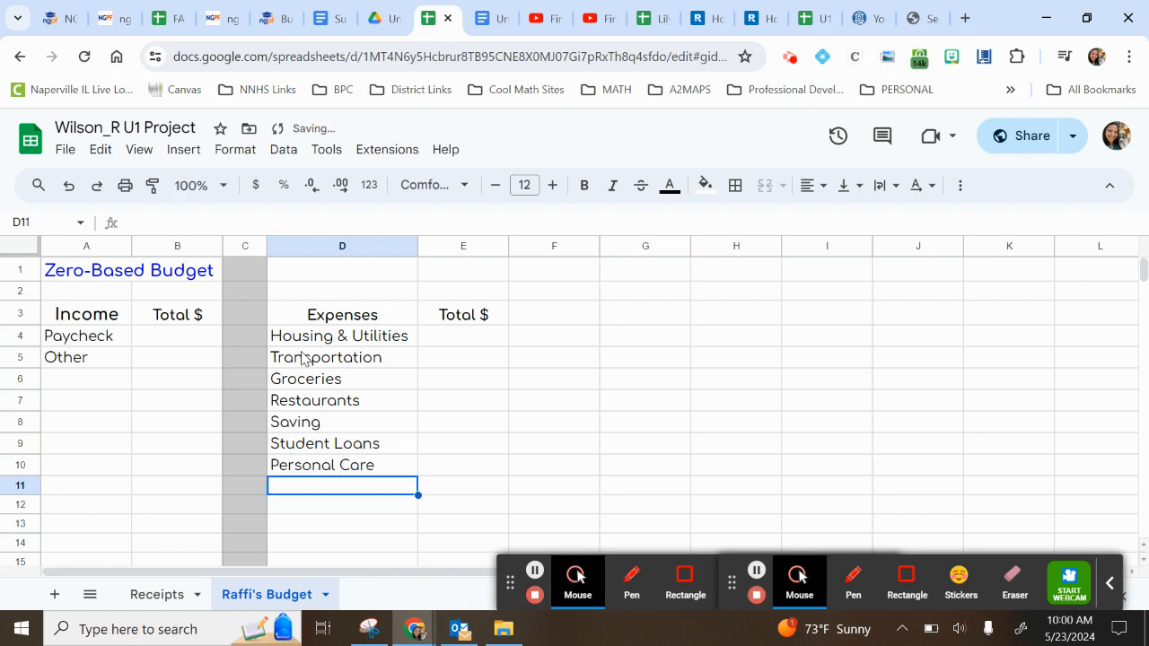
{"action": "type", "text": "Entertain"}
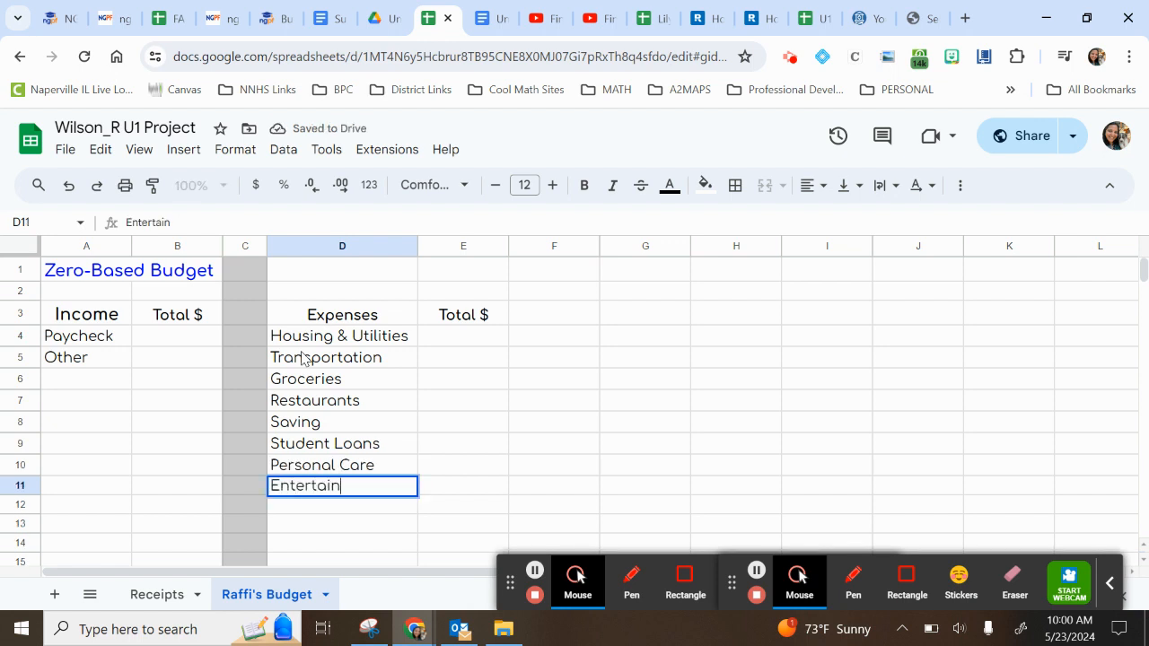
{"action": "type", "text": "ment"}
{"action": "key", "text": "Return"}
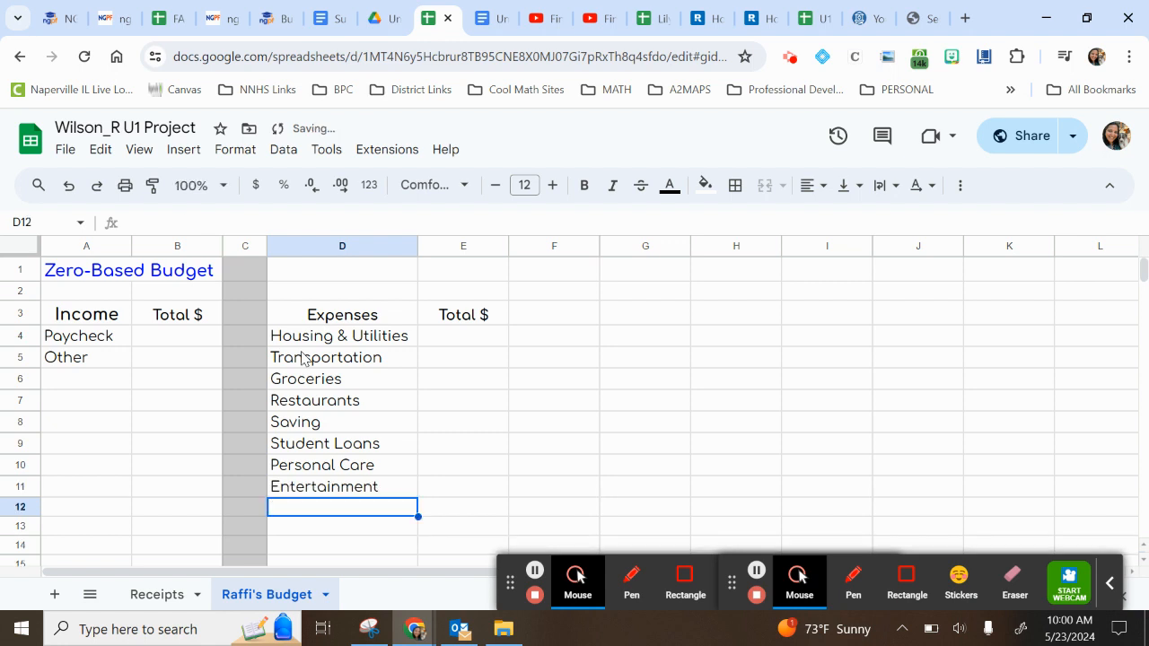
Step: Enter Health Insurance Premium in D12 and auto-fit column D to its longest label
{"action": "type", "text": "Health Ins"}
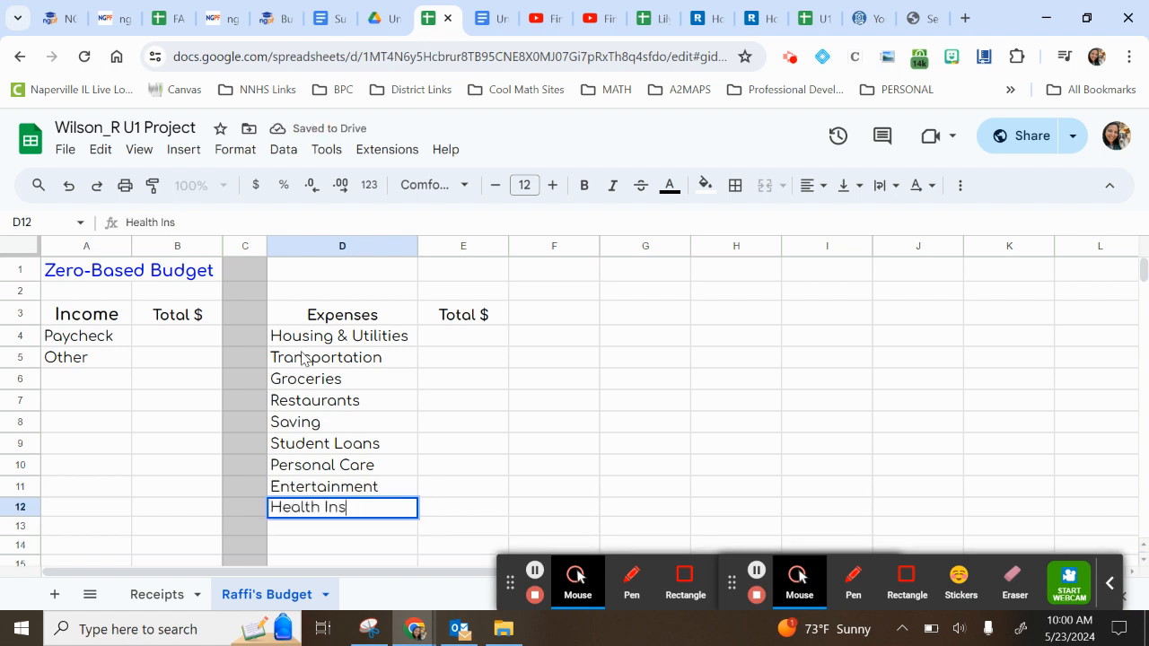
{"action": "type", "text": "urance Premium"}
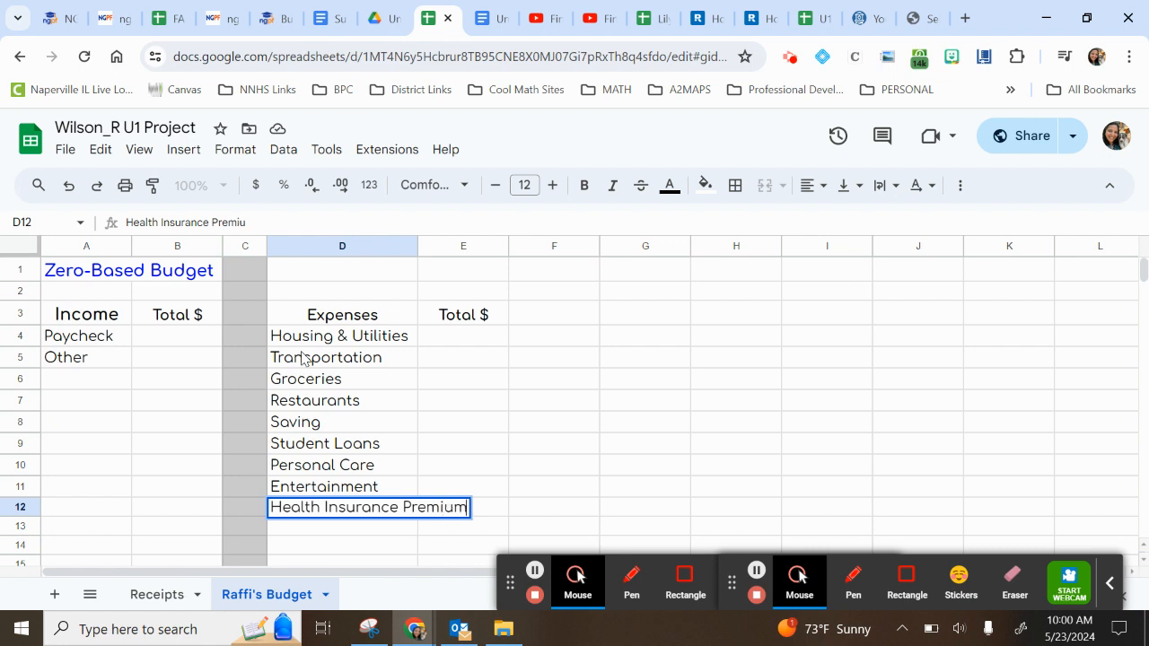
{"action": "key", "text": "Return"}
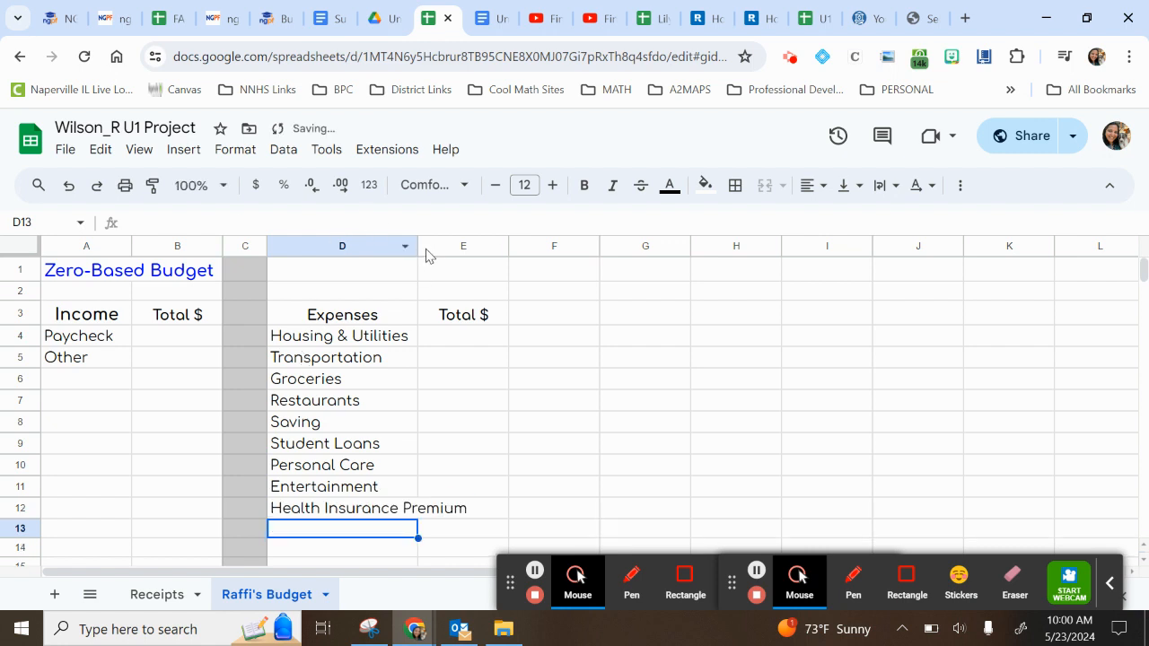
{"action": "left_click_drag", "start_coordinate": [417, 246], "coordinate": [432, 247]}
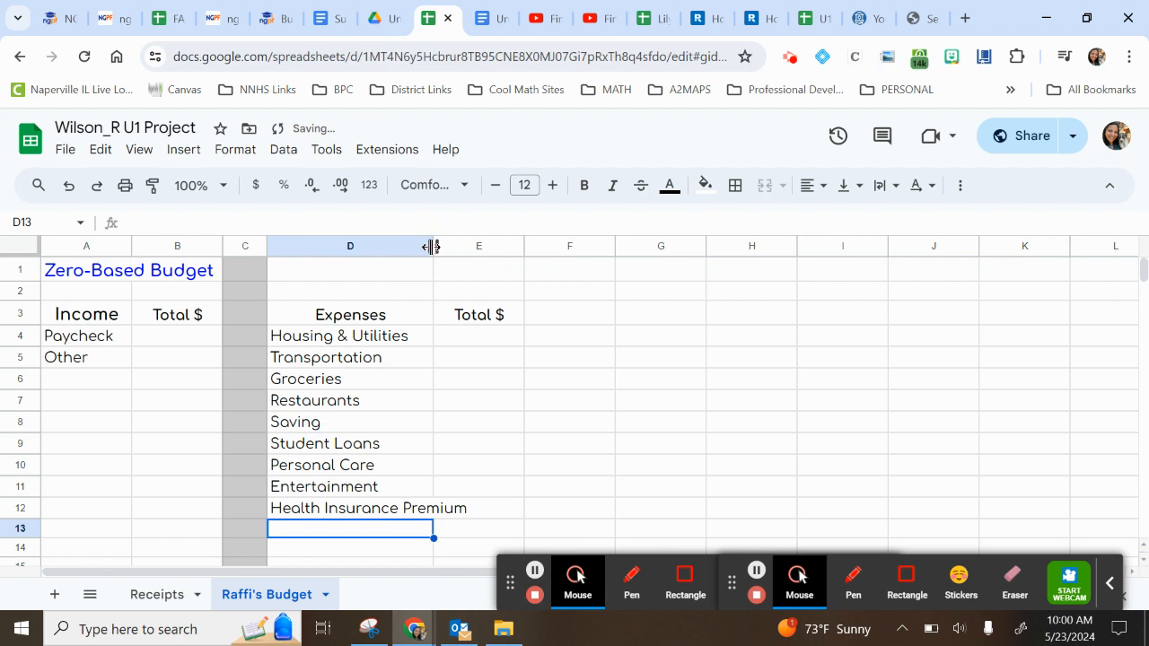
{"action": "double_click", "coordinate": [432, 247]}
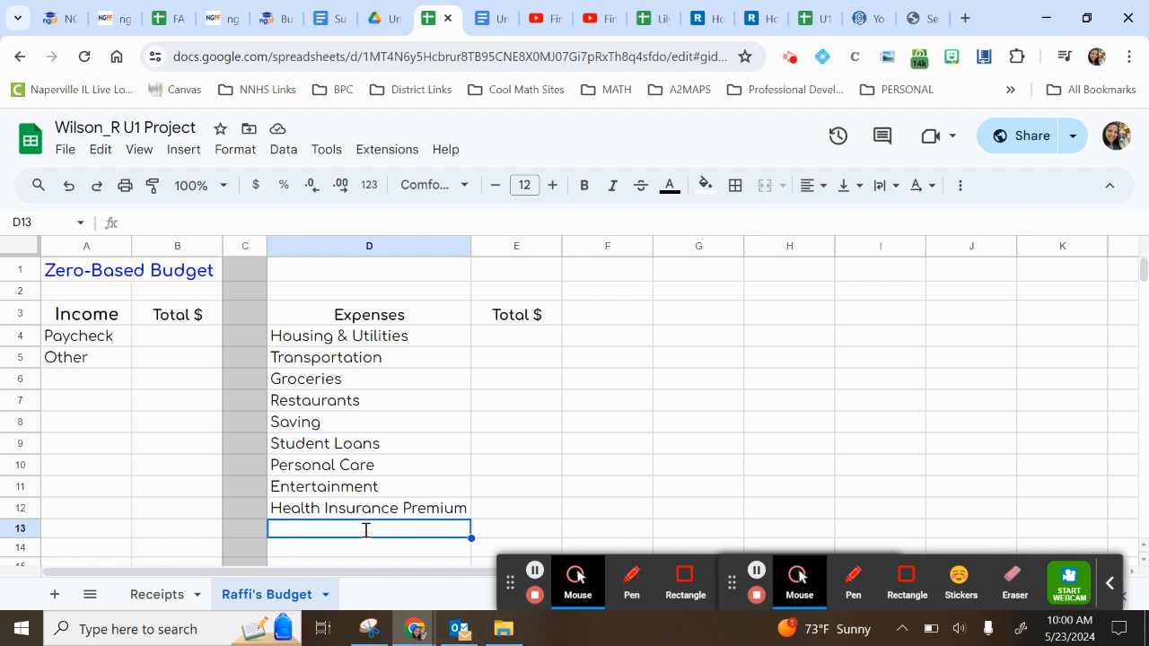
Step: Complete the expense categories with Clothing in D13 and Other in D14
{"action": "type", "text": "C"}
{"action": "key", "text": "BackSpace"}
{"action": "type", "text": "lo"}
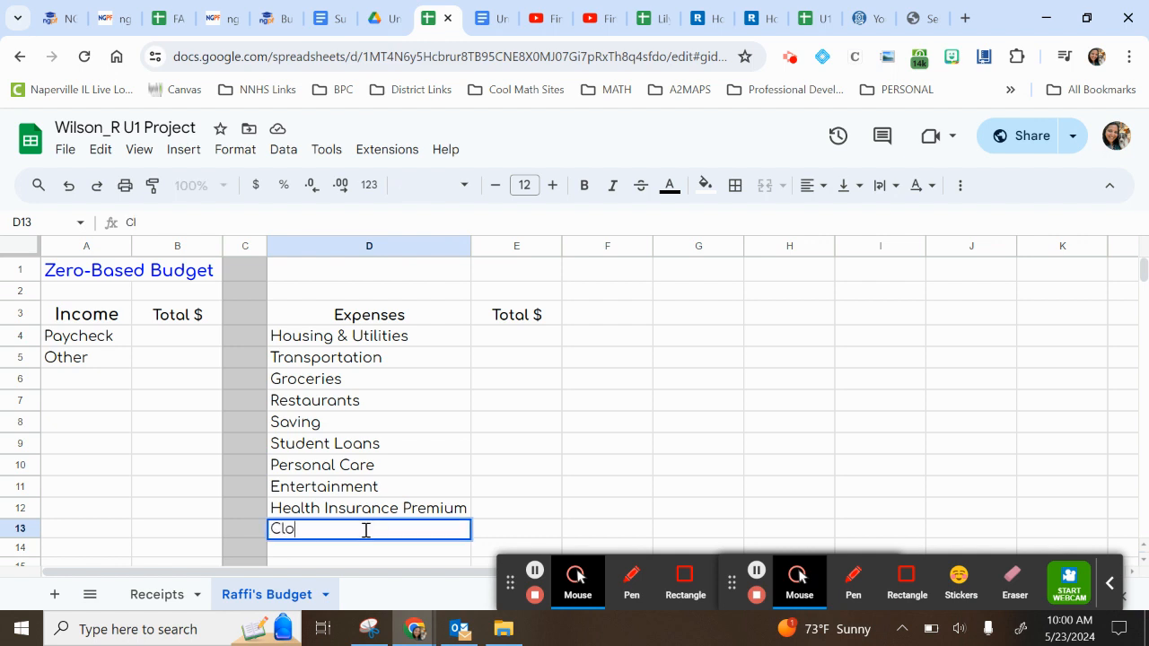
{"action": "type", "text": "thing"}
{"action": "key", "text": "Return"}
{"action": "type", "text": "Other"}
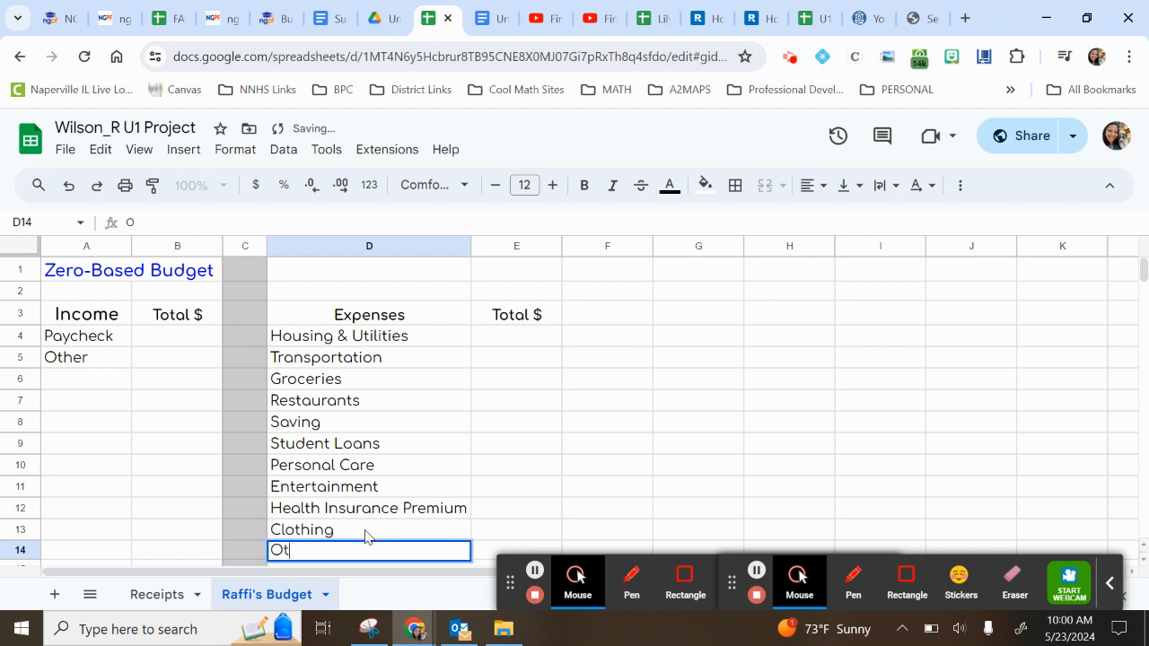
{"action": "key", "text": "Return"}
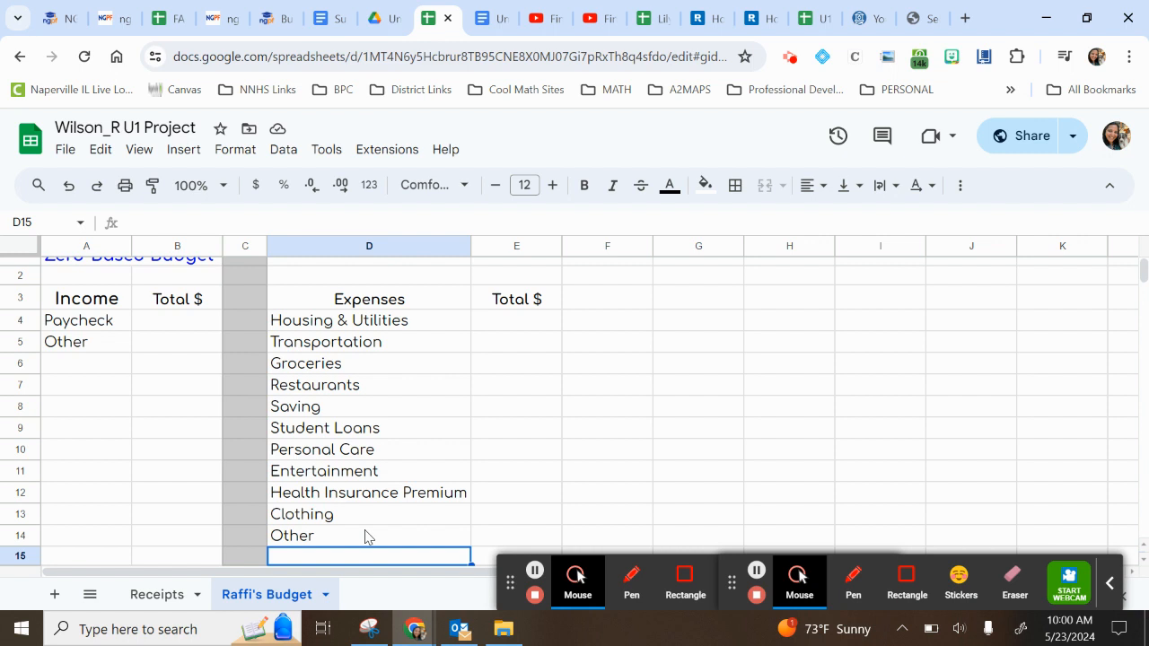
Step: Enter the label Total Expenses in D16, leaving one blank row below the expense list
{"action": "scroll", "coordinate": [164, 418], "scroll_direction": "down", "scroll_amount": 1}
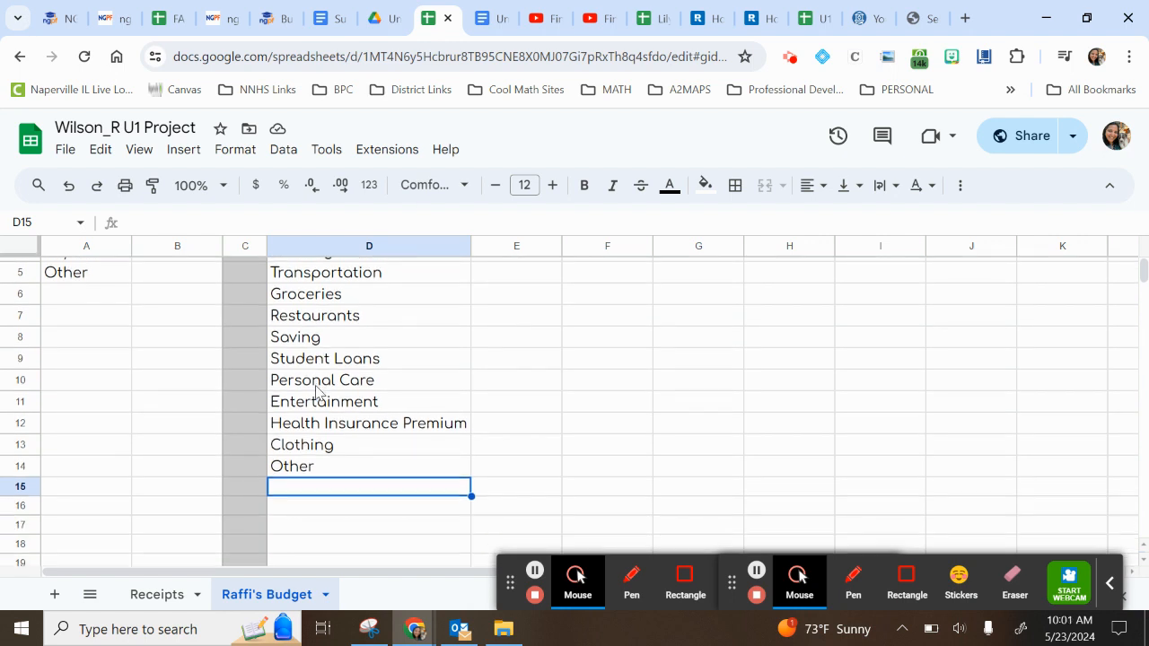
{"action": "scroll", "coordinate": [320, 393], "scroll_direction": "down", "scroll_amount": 2}
{"action": "left_click", "coordinate": [333, 508]}
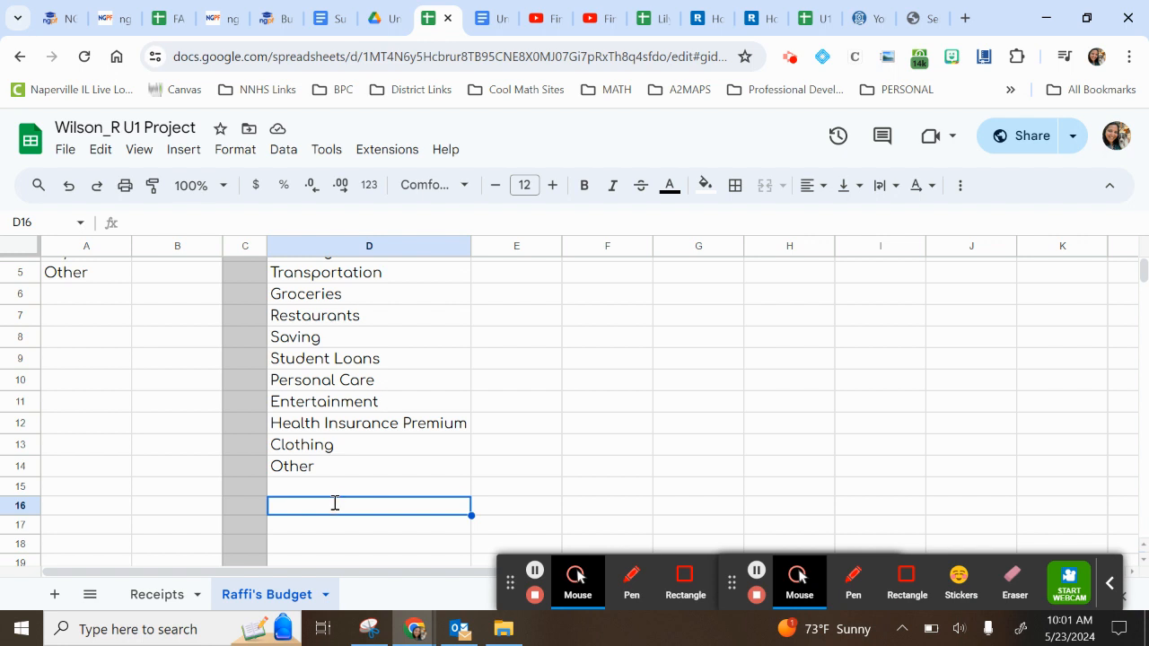
{"action": "type", "text": "Total Expen"}
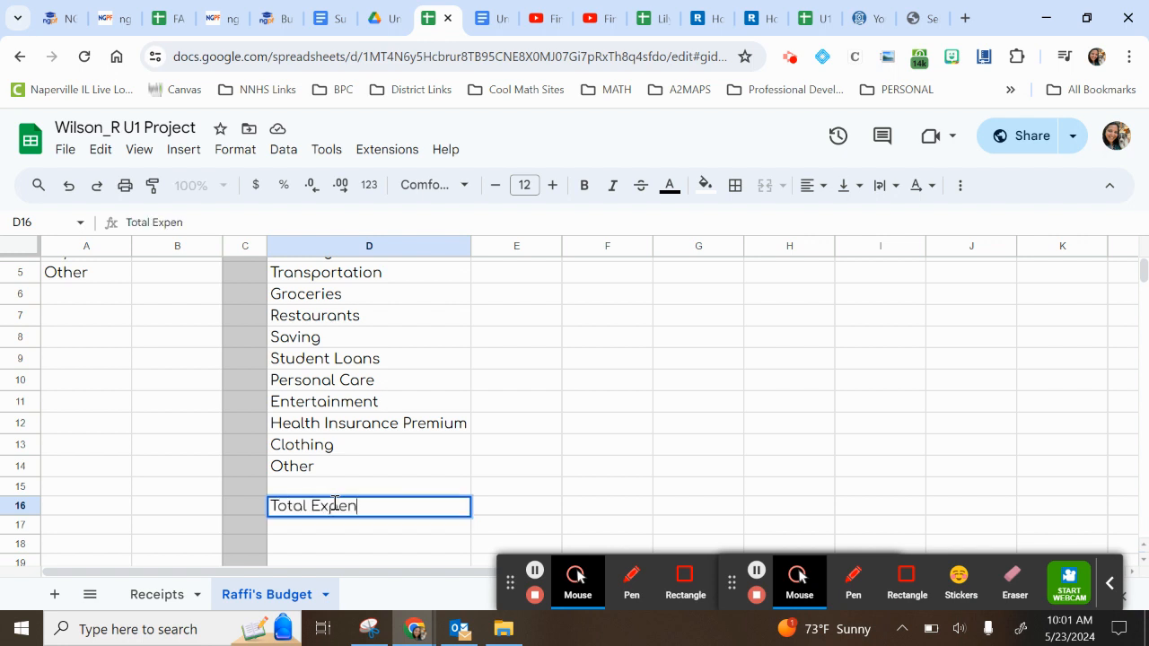
{"action": "type", "text": "ses"}
{"action": "key", "text": "Return"}
Step: Change the font of the Total Expenses label in D16 to Anton
{"action": "left_click", "coordinate": [334, 505]}
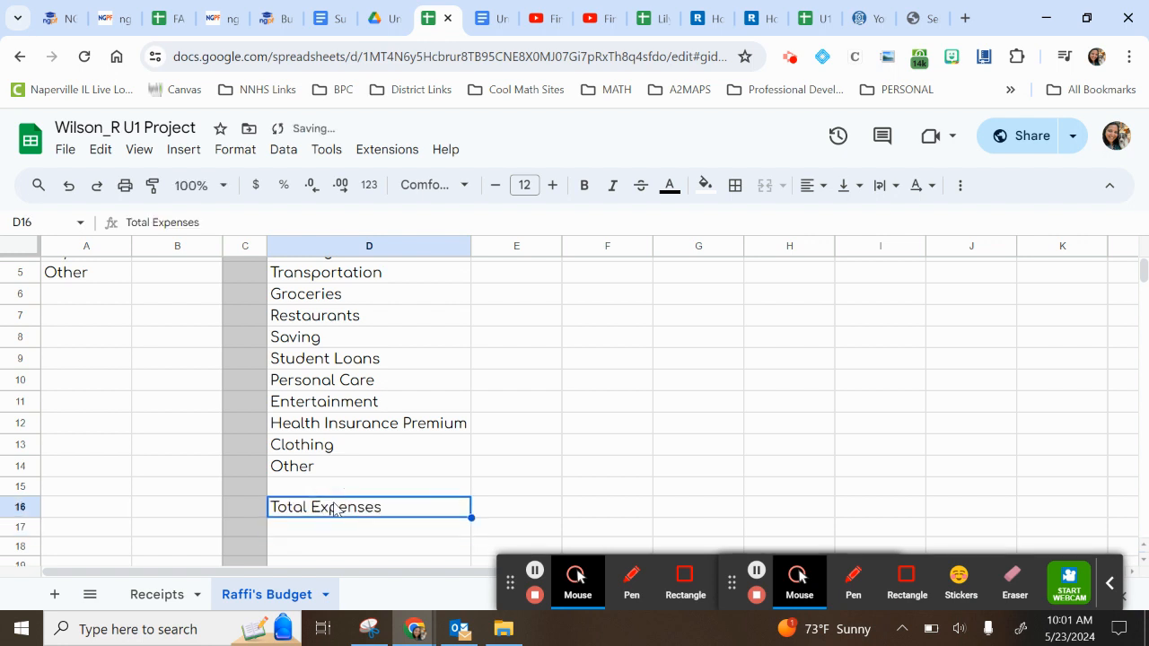
{"action": "left_click", "coordinate": [461, 186]}
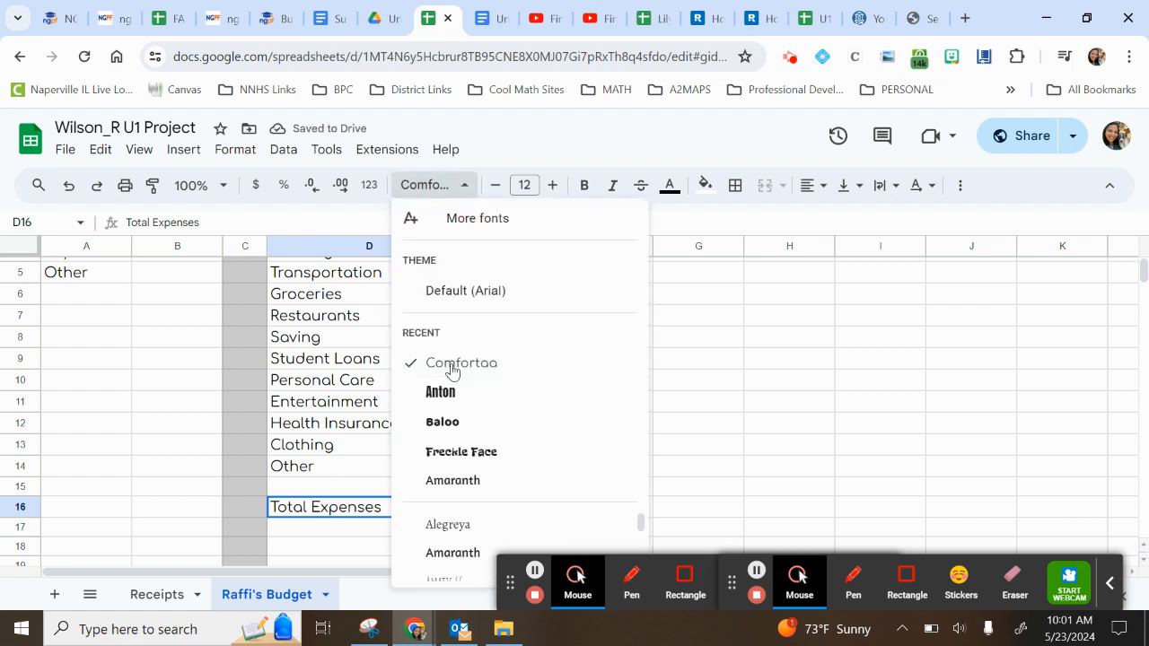
{"action": "left_click", "coordinate": [448, 395]}
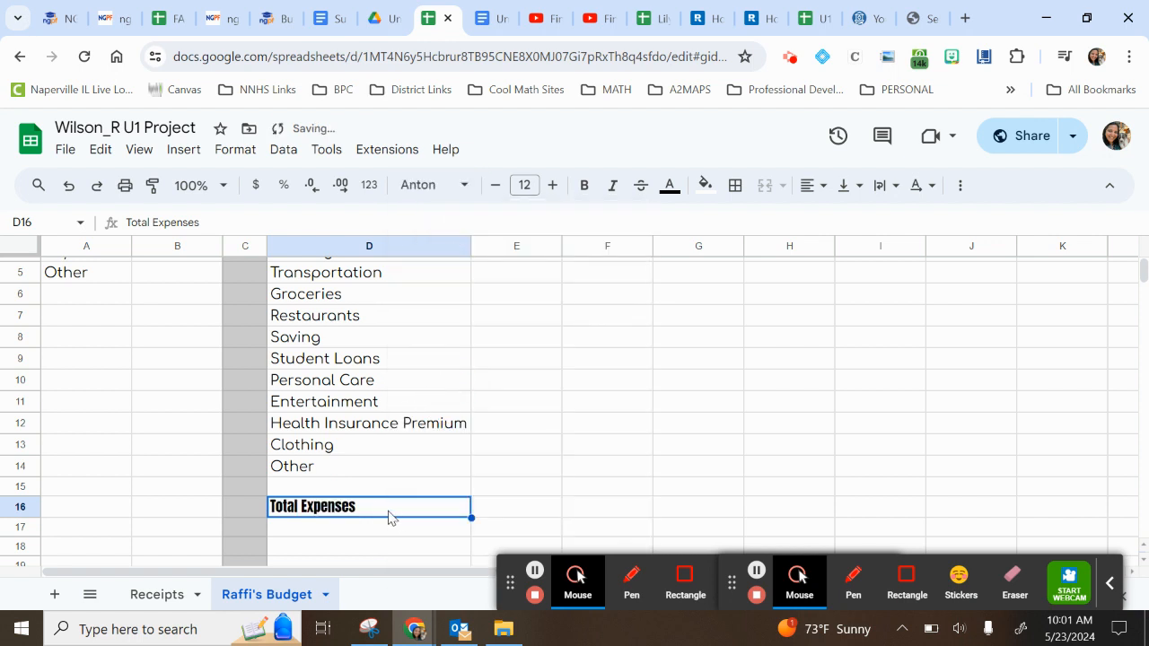
Step: Enter the label Total Income in A16 and change its font to Anton
{"action": "left_click", "coordinate": [126, 512]}
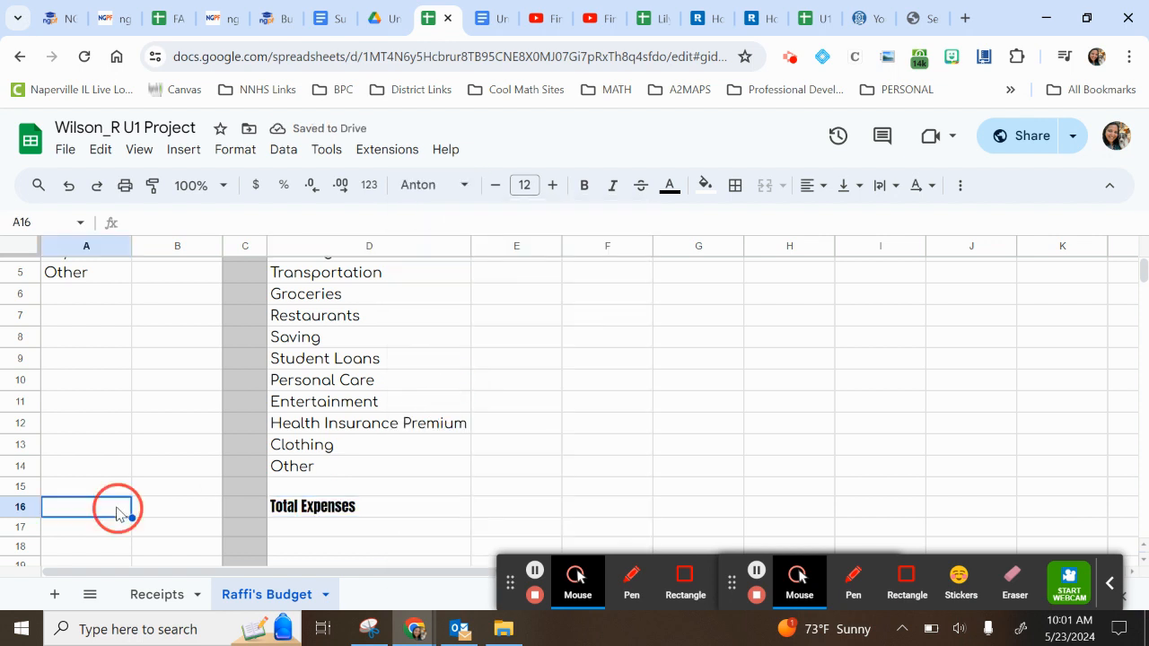
{"action": "type", "text": "Total "}
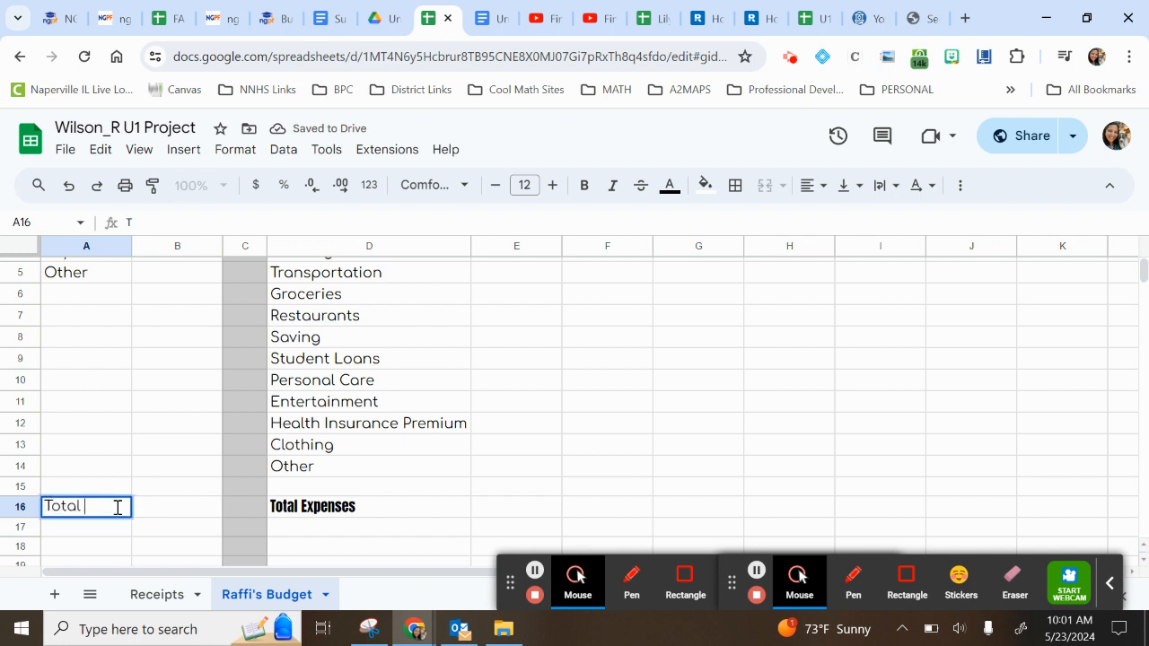
{"action": "type", "text": "Income"}
{"action": "key", "text": "Return"}
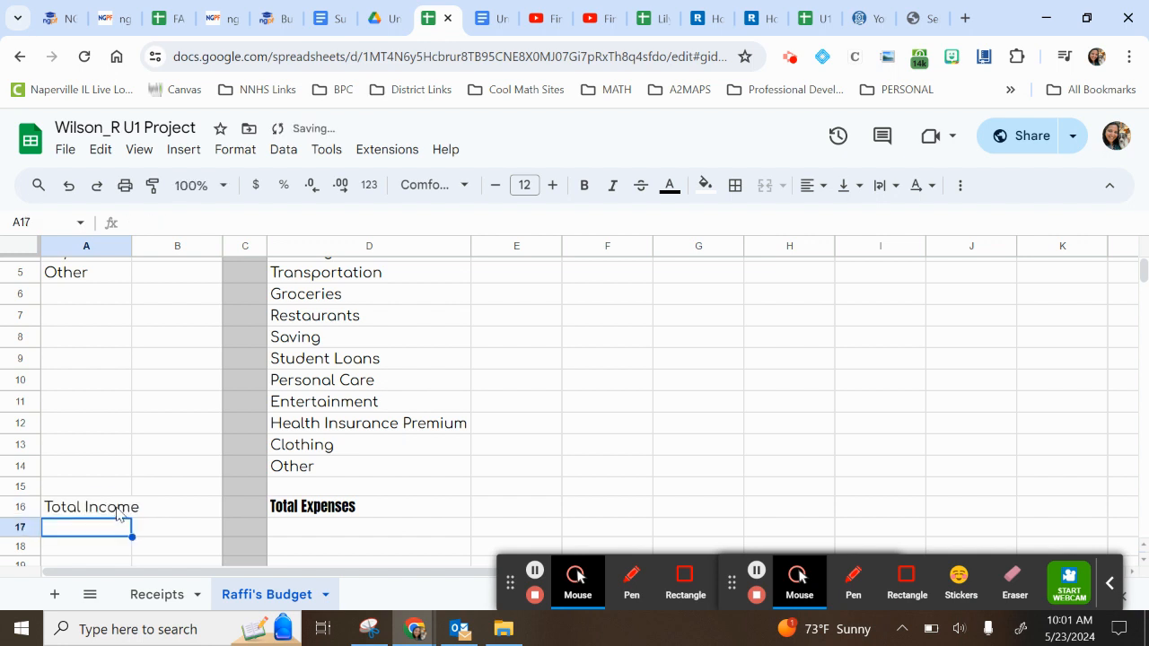
{"action": "left_click", "coordinate": [116, 513]}
{"action": "left_click", "coordinate": [436, 186]}
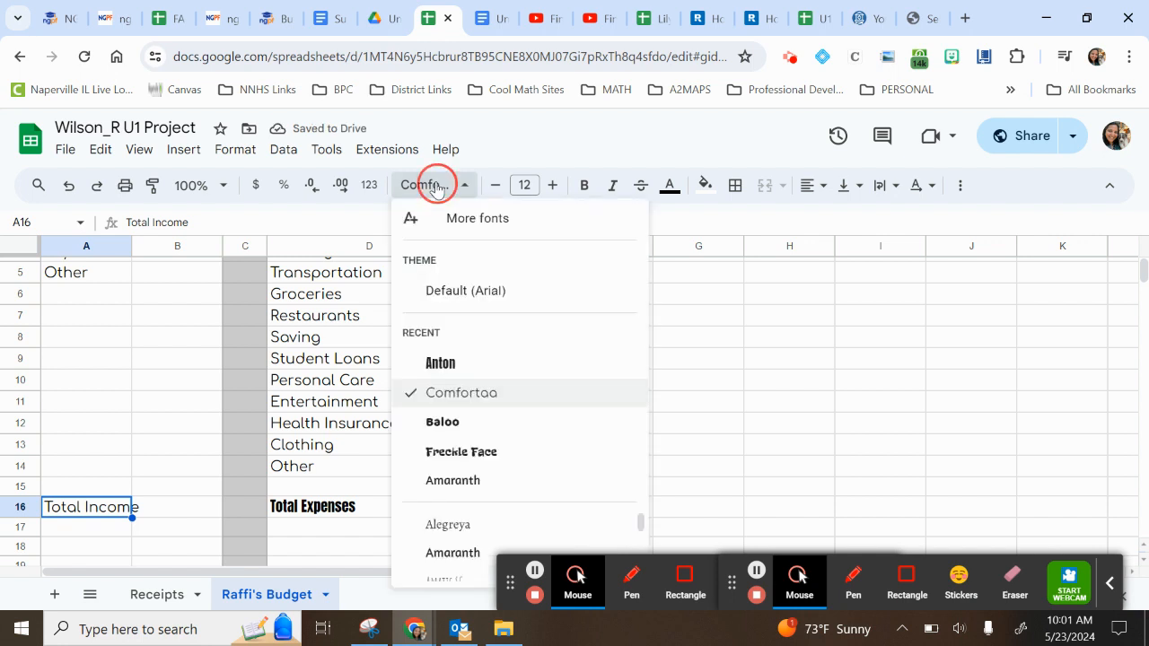
{"action": "left_click", "coordinate": [439, 363]}
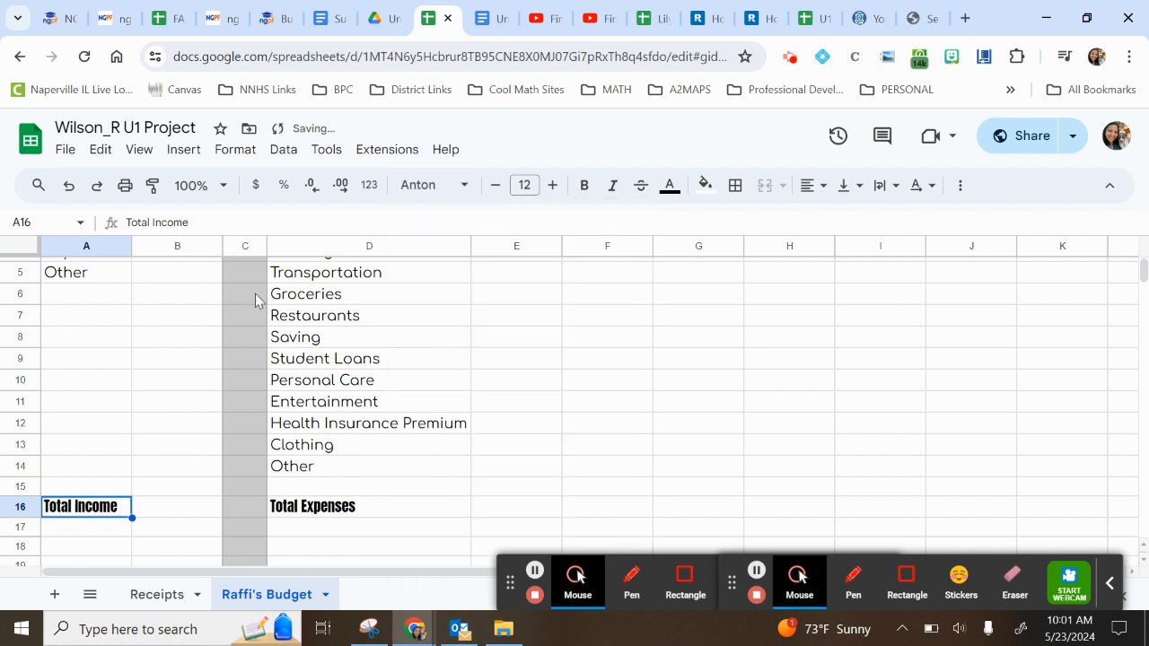
Step: Auto-fit the width of column A to its longest content, the Zero-Based Budget title
{"action": "double_click", "coordinate": [131, 245]}
{"action": "left_click", "coordinate": [198, 482]}
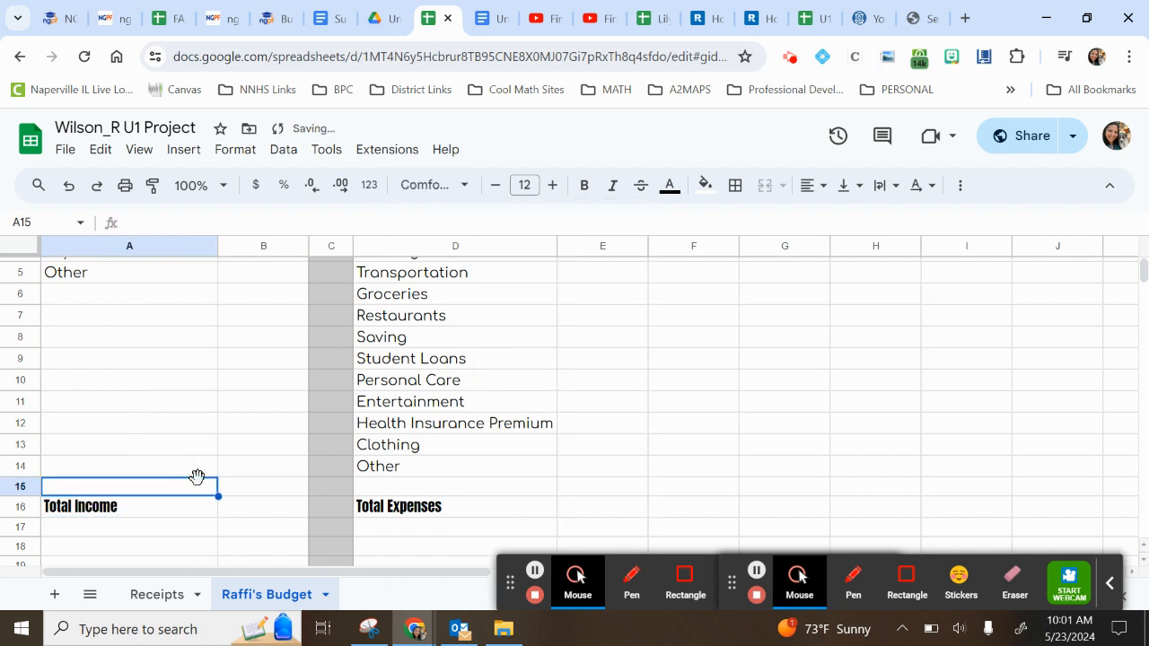
{"action": "scroll", "coordinate": [197, 477], "scroll_direction": "up", "scroll_amount": 2}
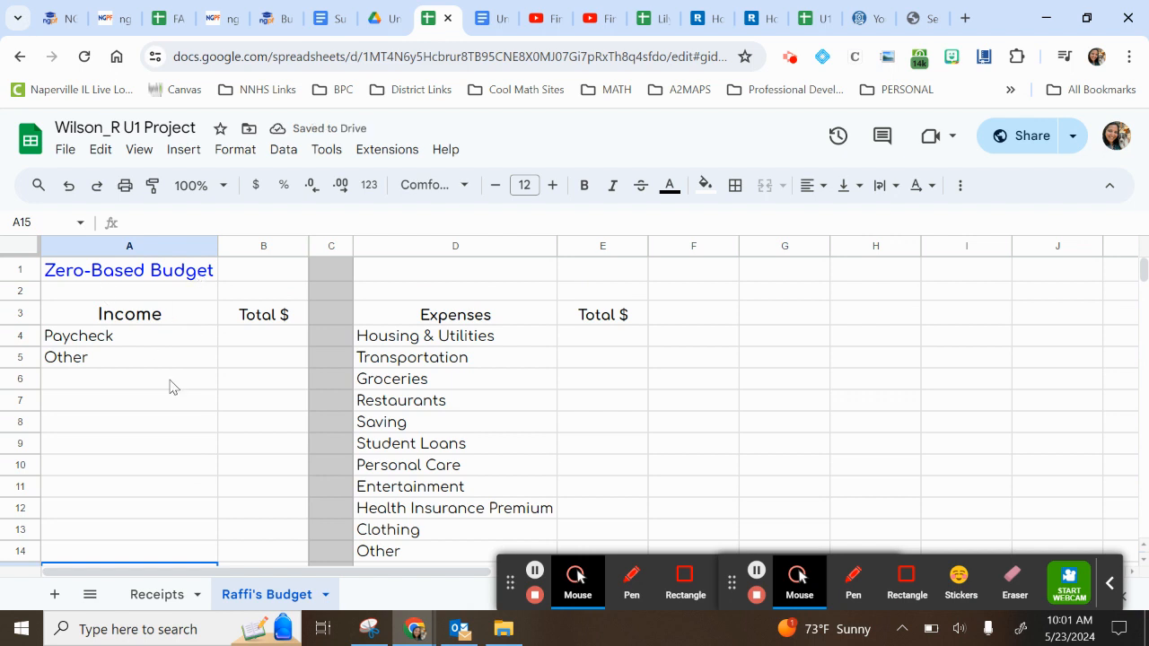
{"action": "scroll", "coordinate": [170, 387], "scroll_direction": "down", "scroll_amount": 3}
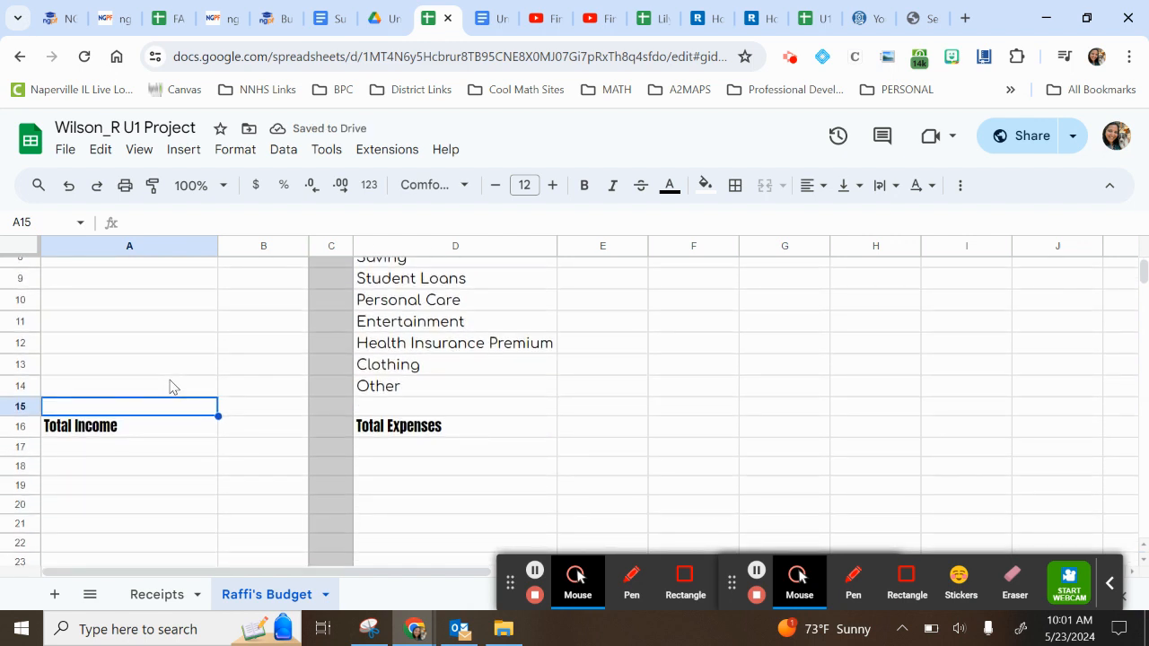
Step: Add outer borders around the Total Income value cell B16 and the Total Expenses value cell E16
{"action": "left_click", "coordinate": [237, 435]}
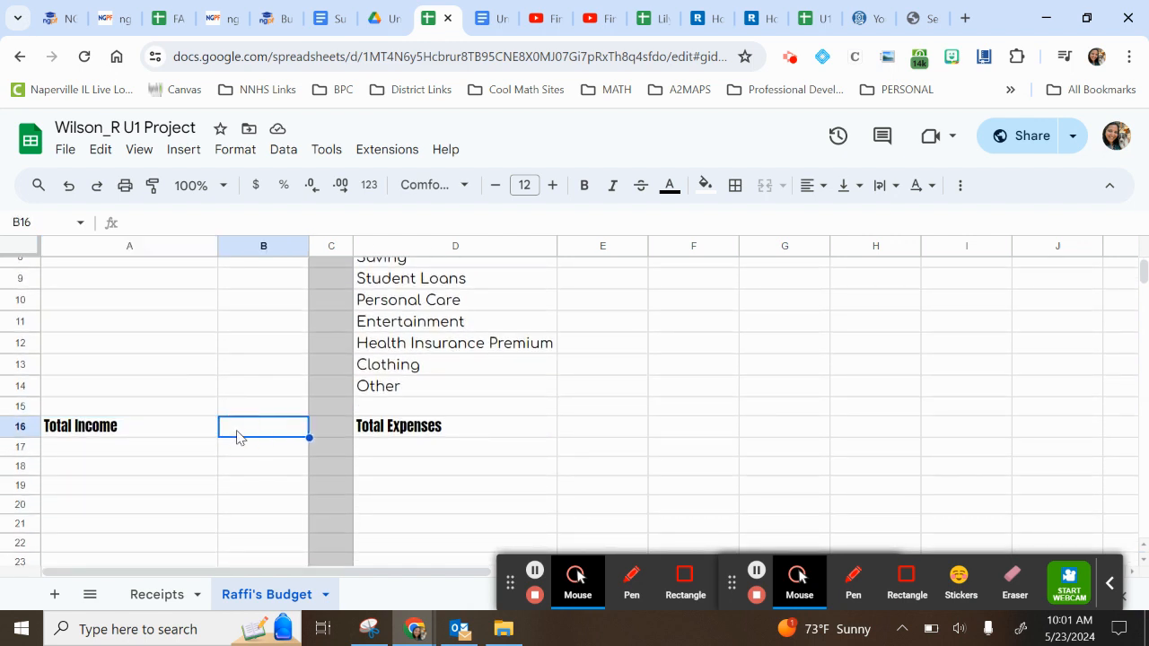
{"action": "left_click", "coordinate": [736, 187]}
{"action": "left_click", "coordinate": [867, 226]}
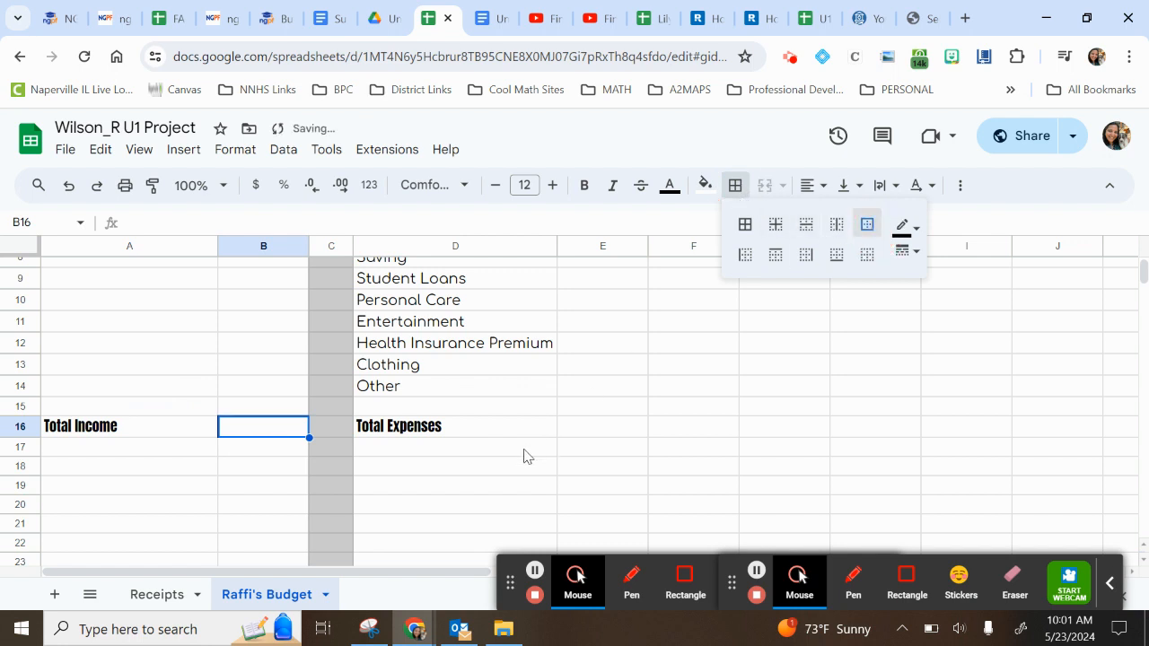
{"action": "left_click", "coordinate": [614, 425]}
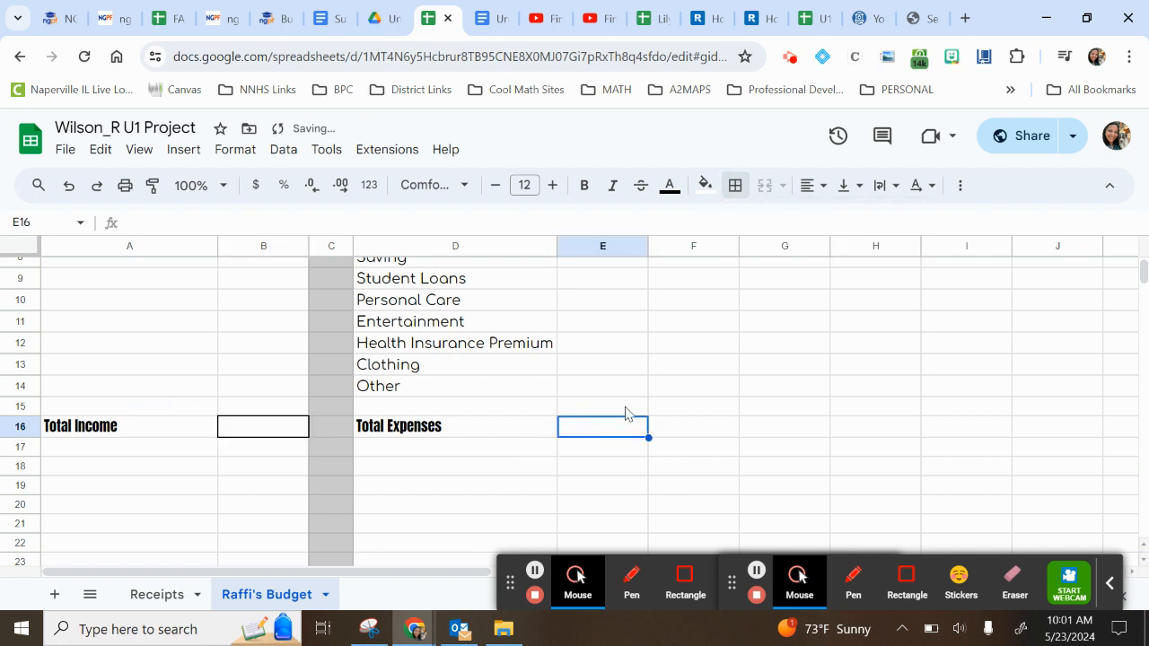
{"action": "left_click", "coordinate": [736, 186]}
{"action": "left_click", "coordinate": [868, 224]}
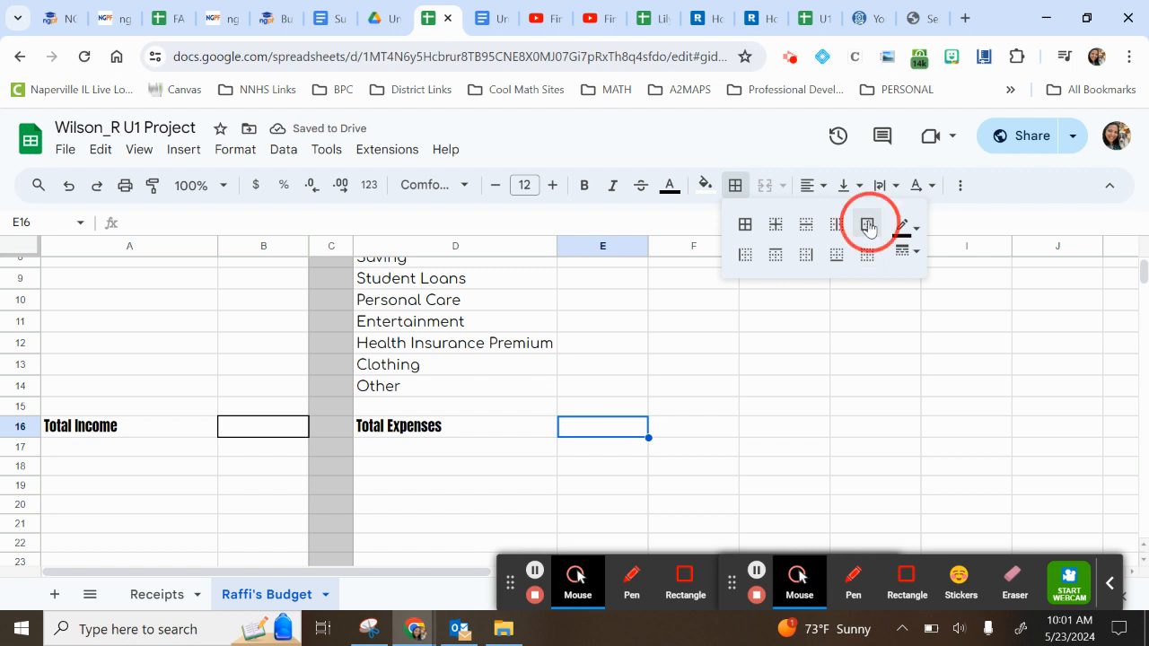
Step: Enter the label Difference in A18 and add an outer border around the adjacent cell B18
{"action": "left_click", "coordinate": [126, 466]}
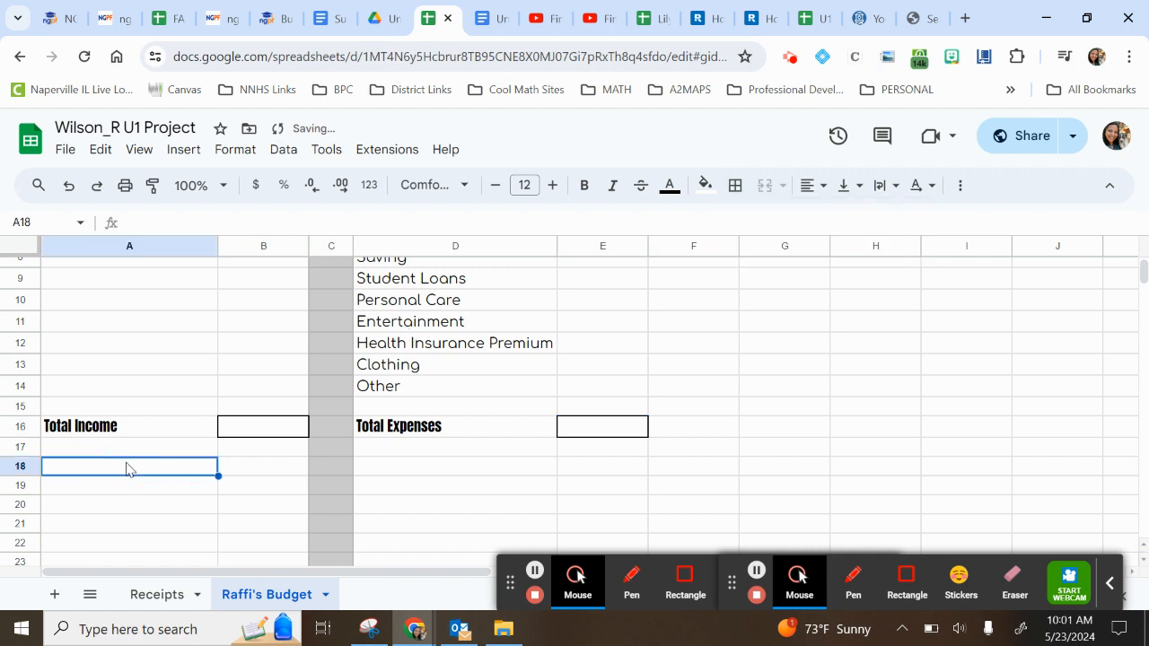
{"action": "type", "text": "Doff"}
{"action": "key", "text": "BackSpace"}
{"action": "type", "text": "ifference"}
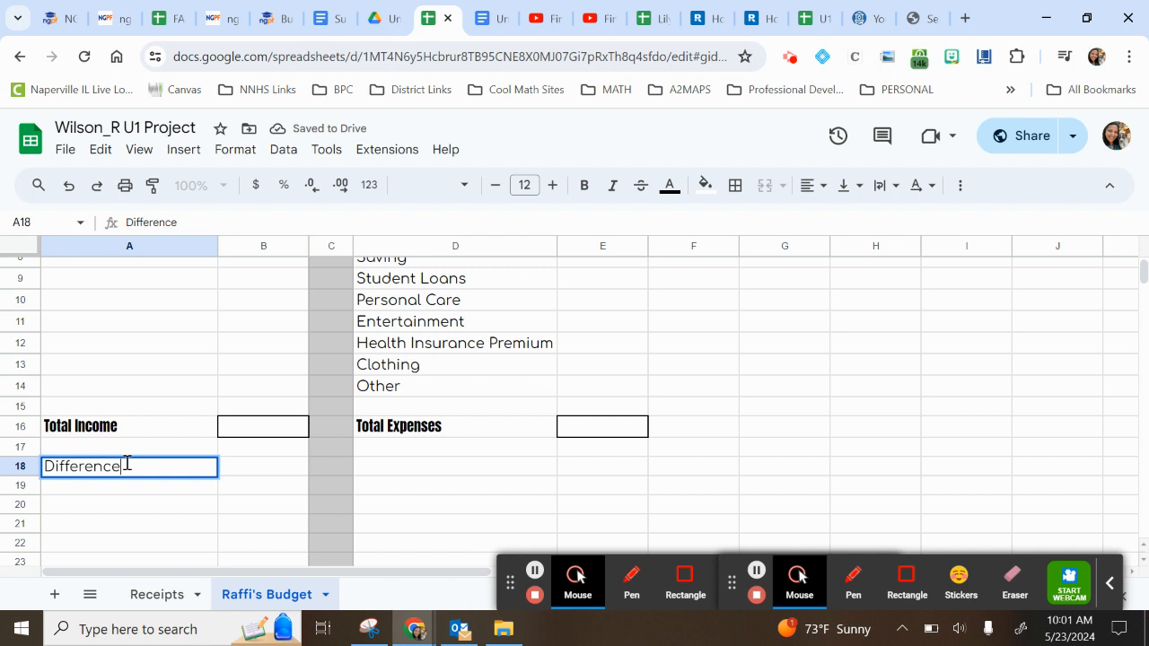
{"action": "key", "text": "Tab"}
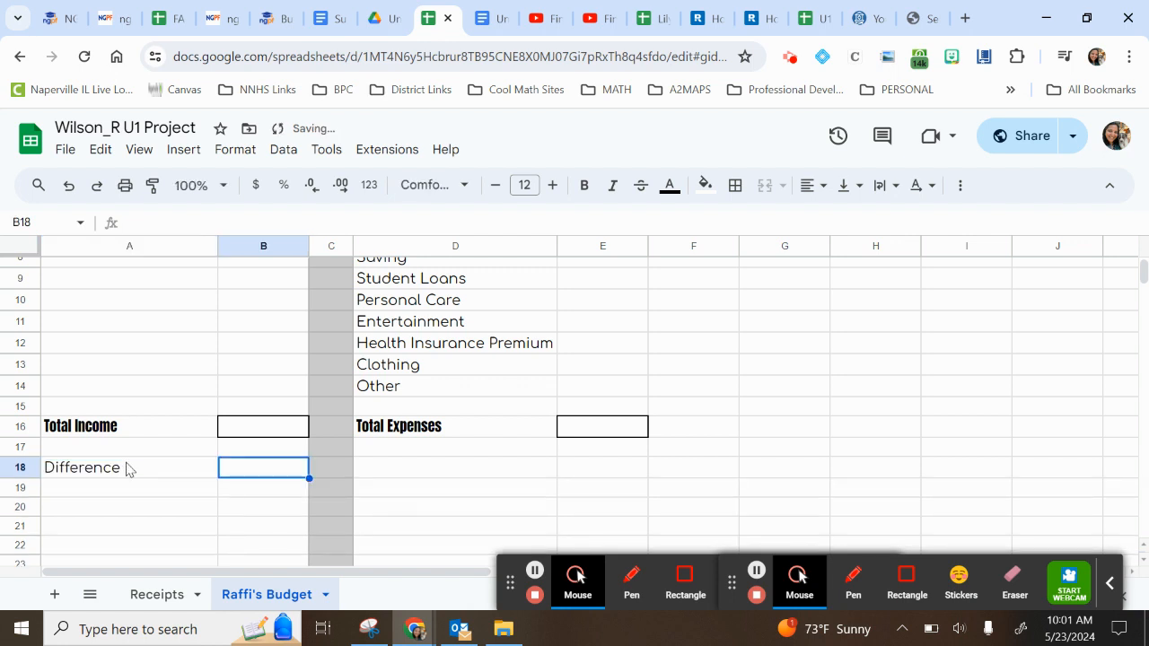
{"action": "left_click", "coordinate": [735, 185]}
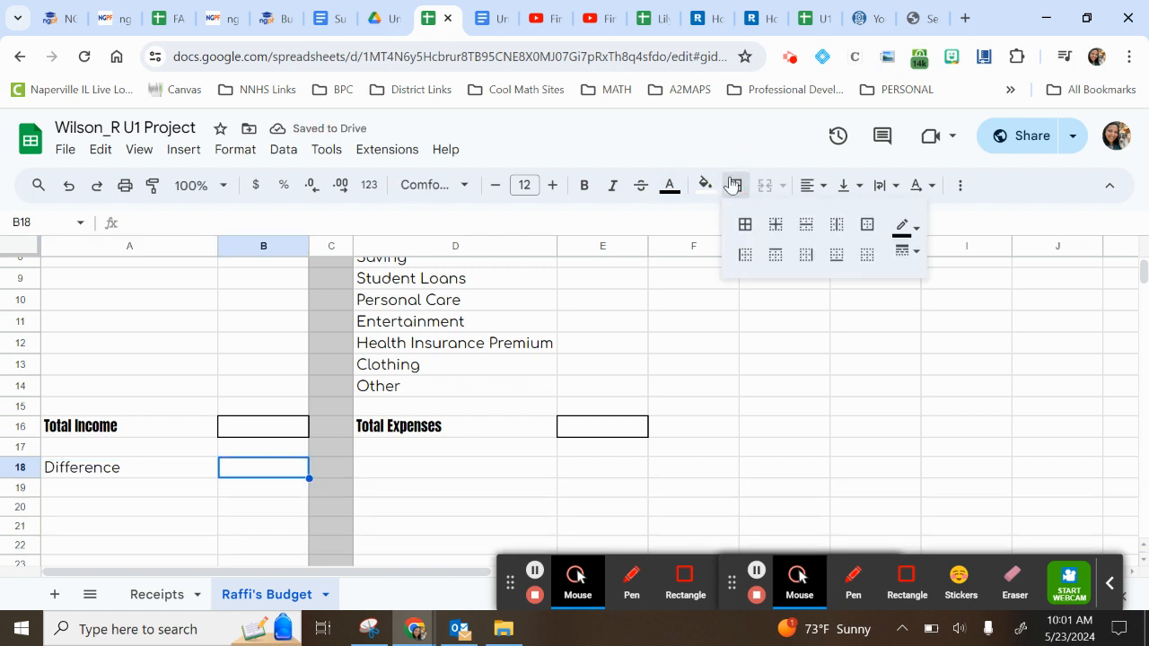
{"action": "left_click", "coordinate": [867, 225]}
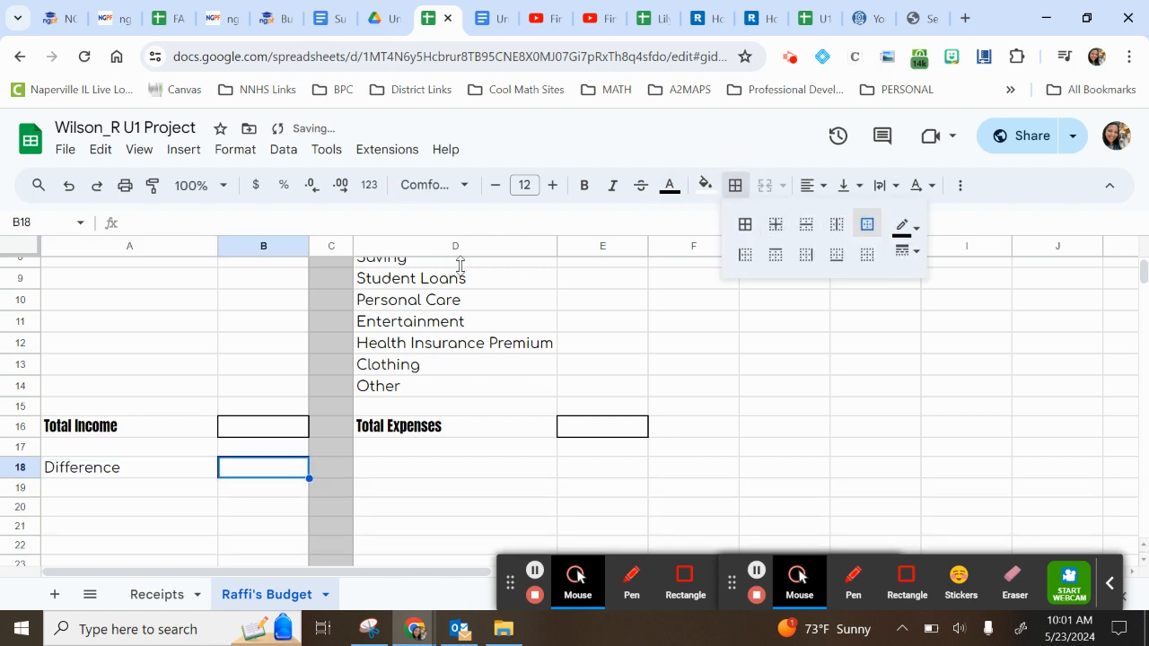
Step: Change the font of the Difference label in A18 to Anton
{"action": "left_click", "coordinate": [80, 473]}
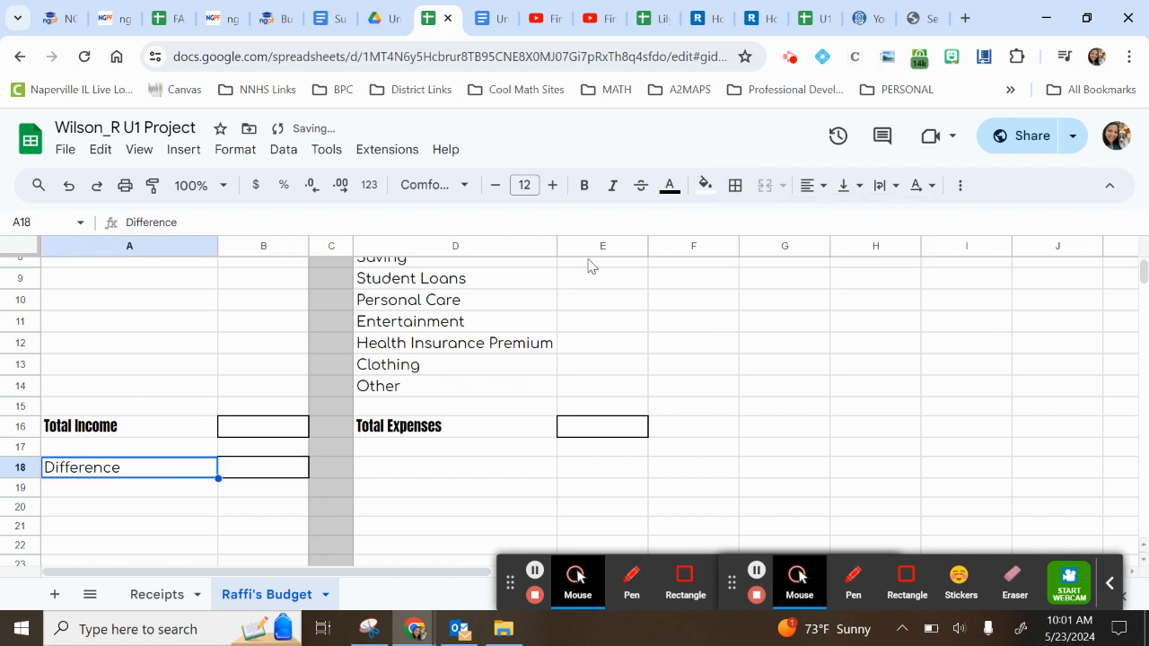
{"action": "left_click", "coordinate": [460, 184]}
{"action": "left_click", "coordinate": [454, 368]}
{"action": "left_click", "coordinate": [673, 459]}
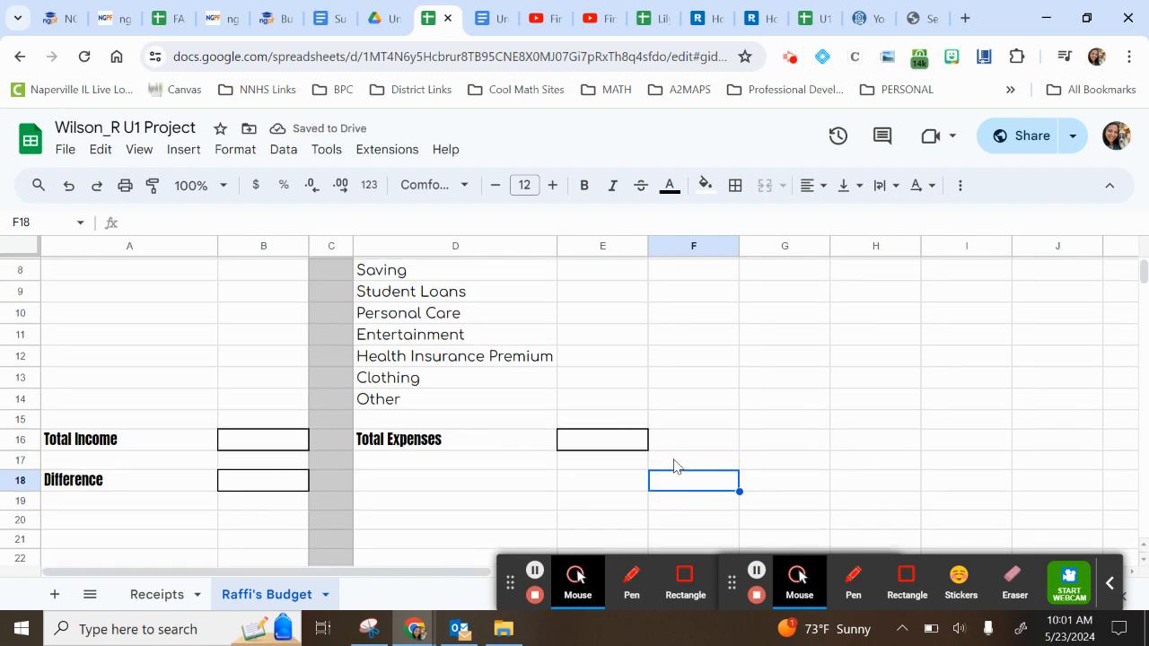
Step: Review both receipt lists on the Receipts sheet and return to the budget sheet to check its categories
{"action": "scroll", "coordinate": [675, 462], "scroll_direction": "up", "scroll_amount": 3}
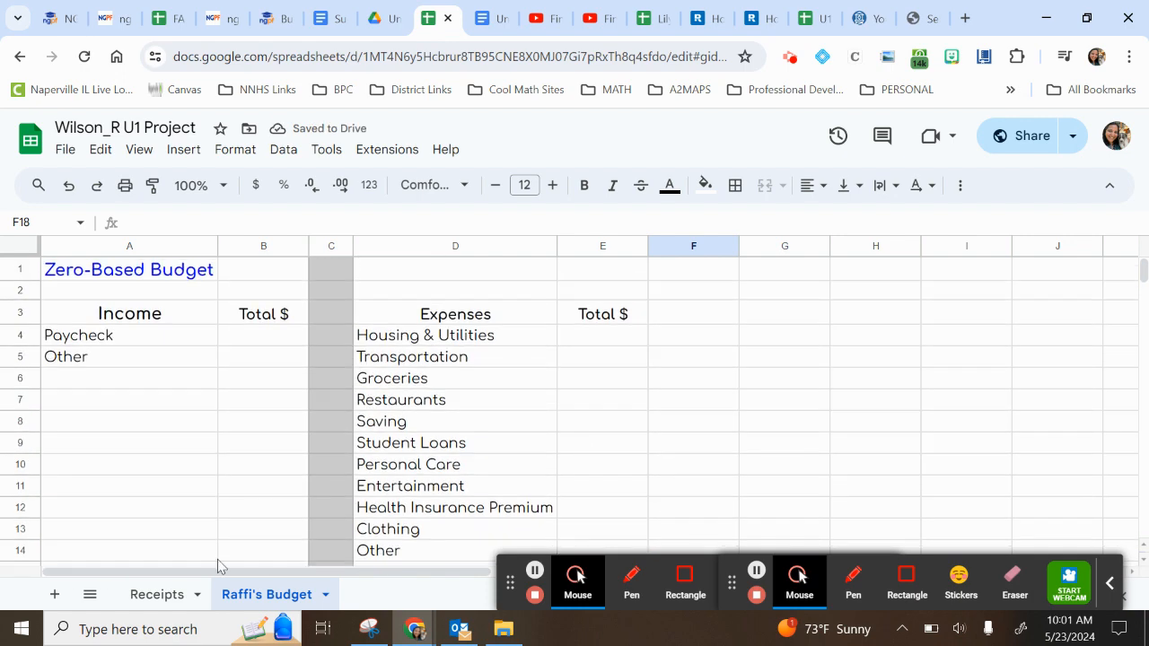
{"action": "left_click", "coordinate": [153, 594]}
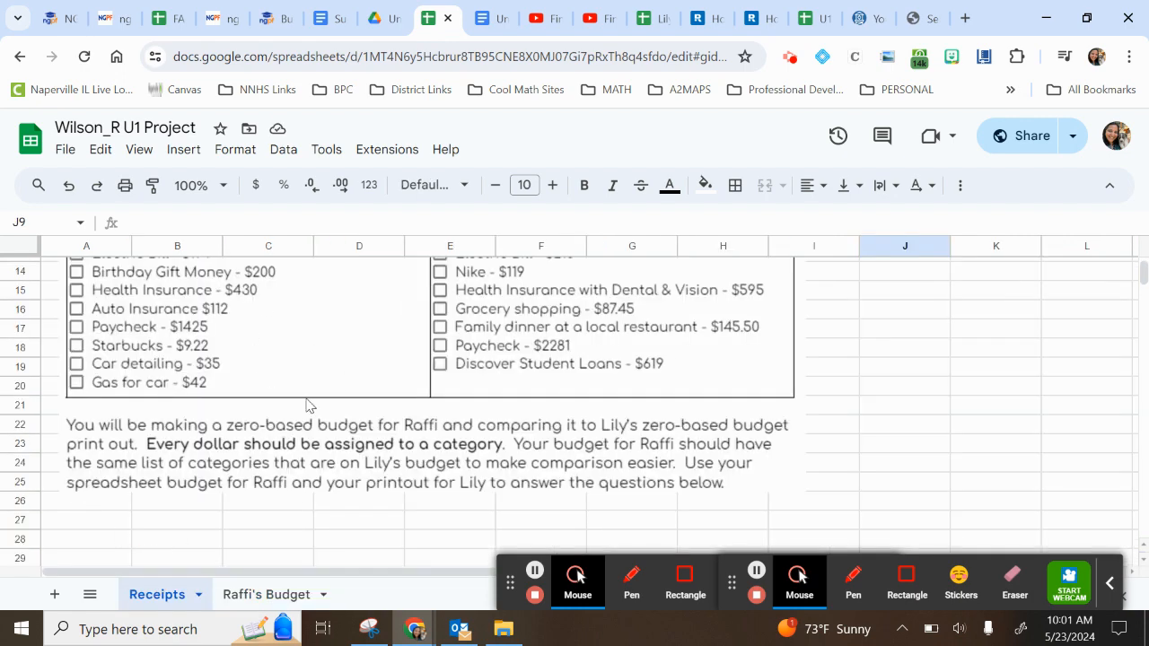
{"action": "scroll", "coordinate": [308, 403], "scroll_direction": "up", "scroll_amount": 5}
{"action": "scroll", "coordinate": [306, 405], "scroll_direction": "up", "scroll_amount": 1}
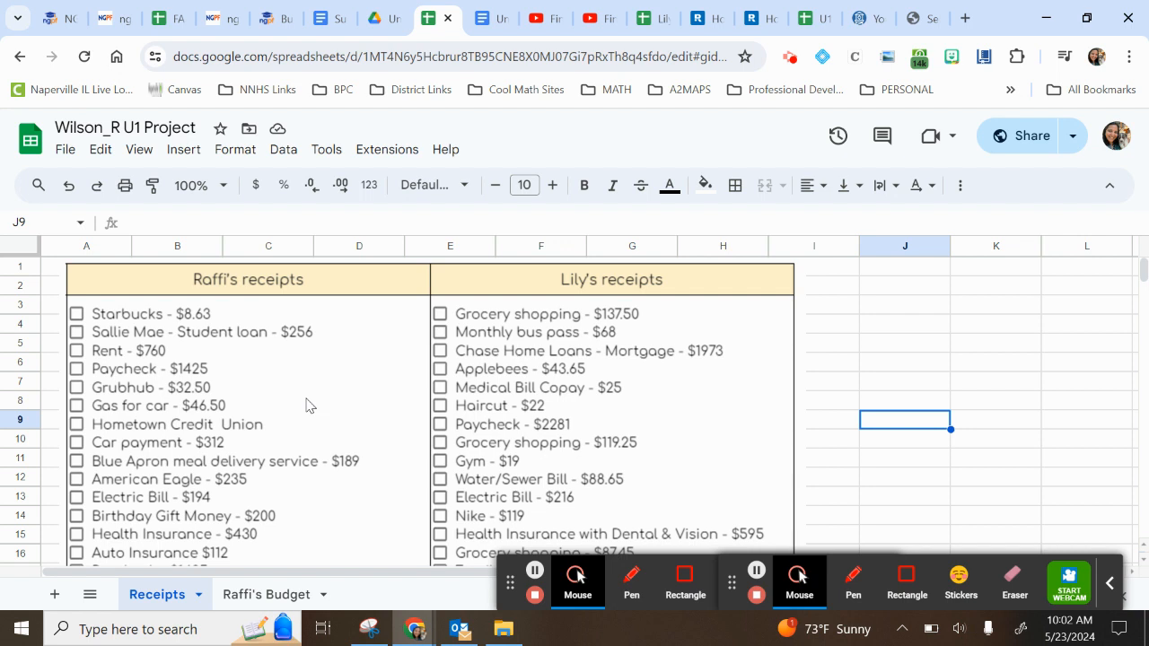
{"action": "left_click", "coordinate": [261, 596]}
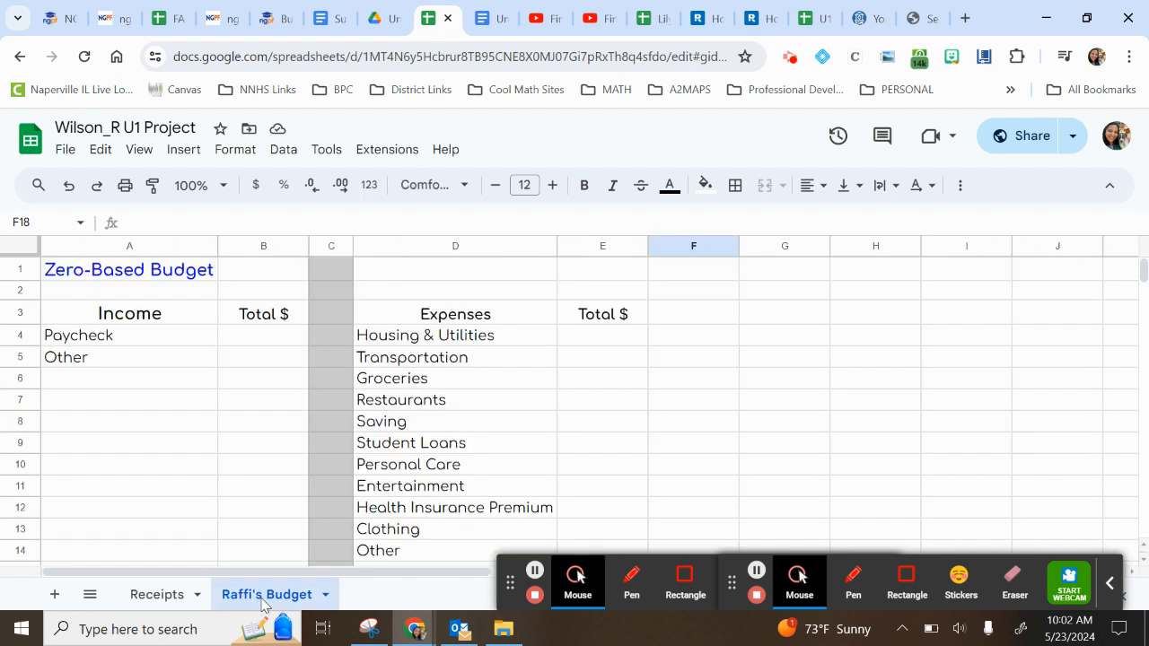
{"action": "scroll", "coordinate": [502, 443], "scroll_direction": "down", "scroll_amount": 1}
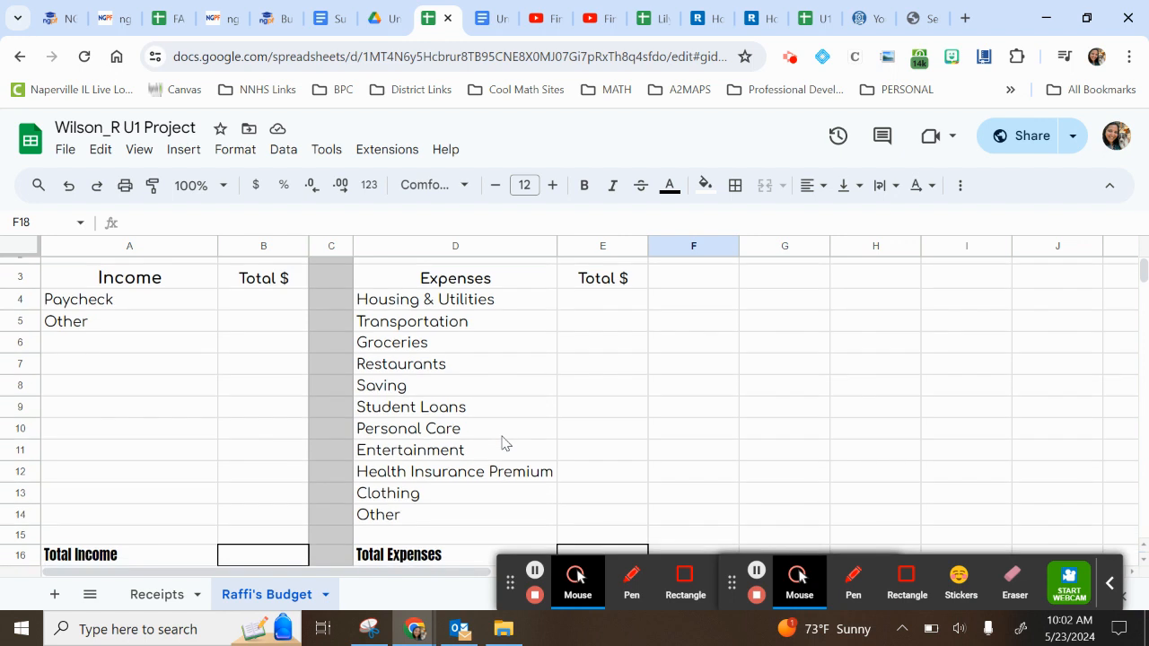
{"action": "scroll", "coordinate": [503, 443], "scroll_direction": "up", "scroll_amount": 1}
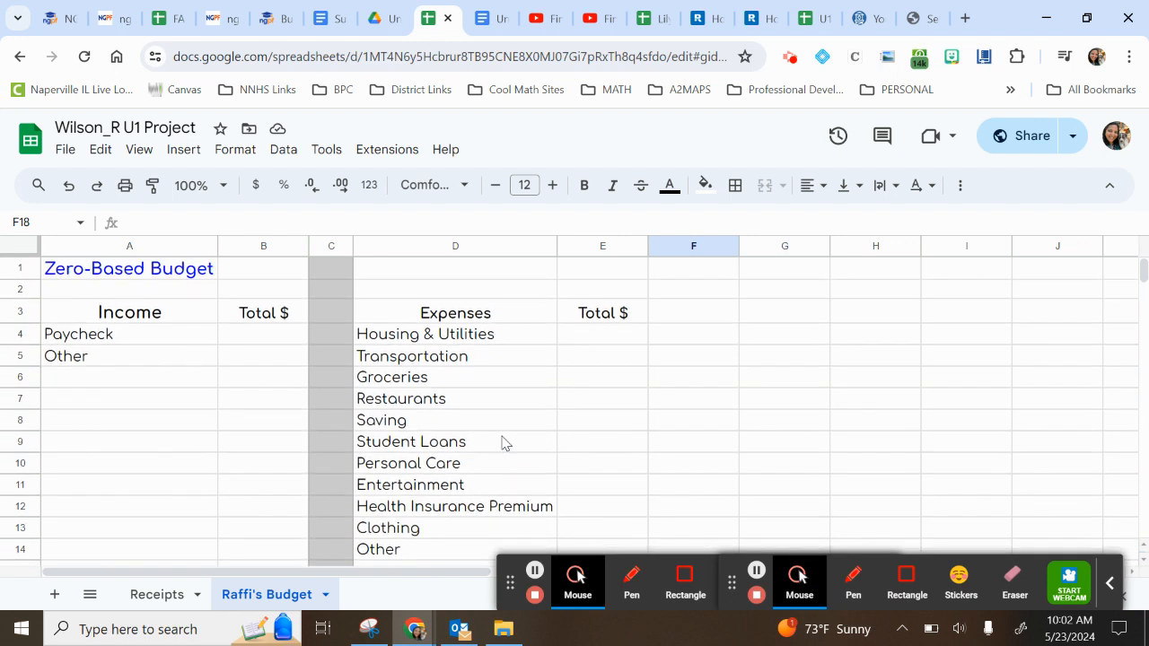
Step: Fill column F with light gray and narrow it to form a divider after the expense totals column
{"action": "left_click", "coordinate": [689, 242]}
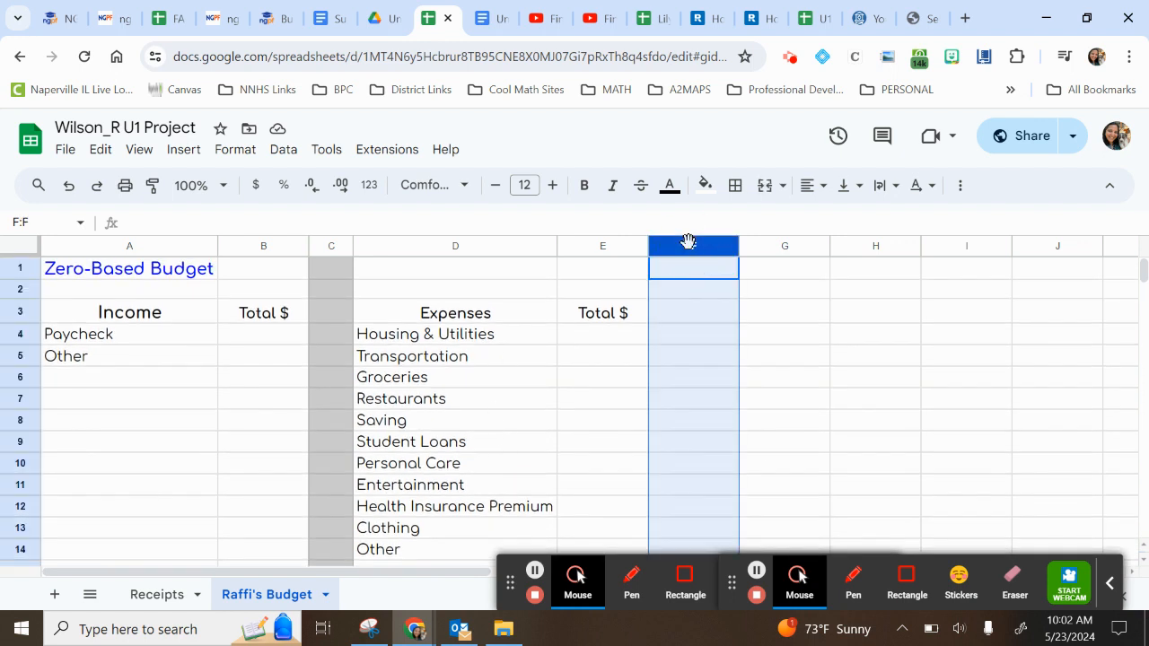
{"action": "left_click", "coordinate": [705, 185]}
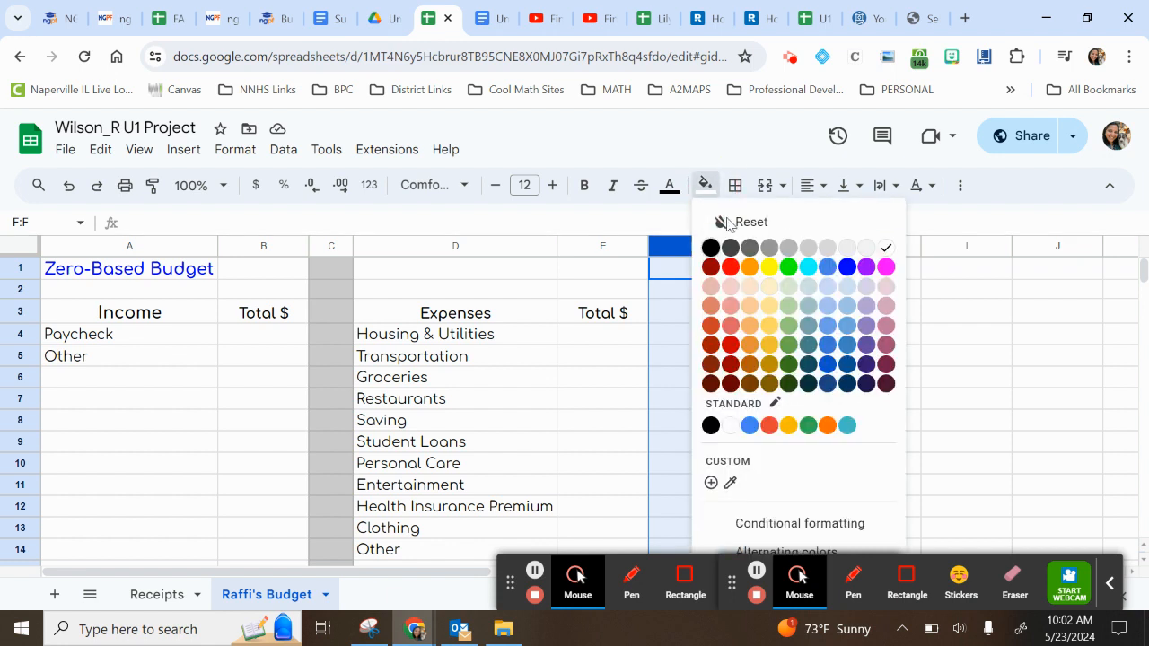
{"action": "left_click", "coordinate": [826, 248]}
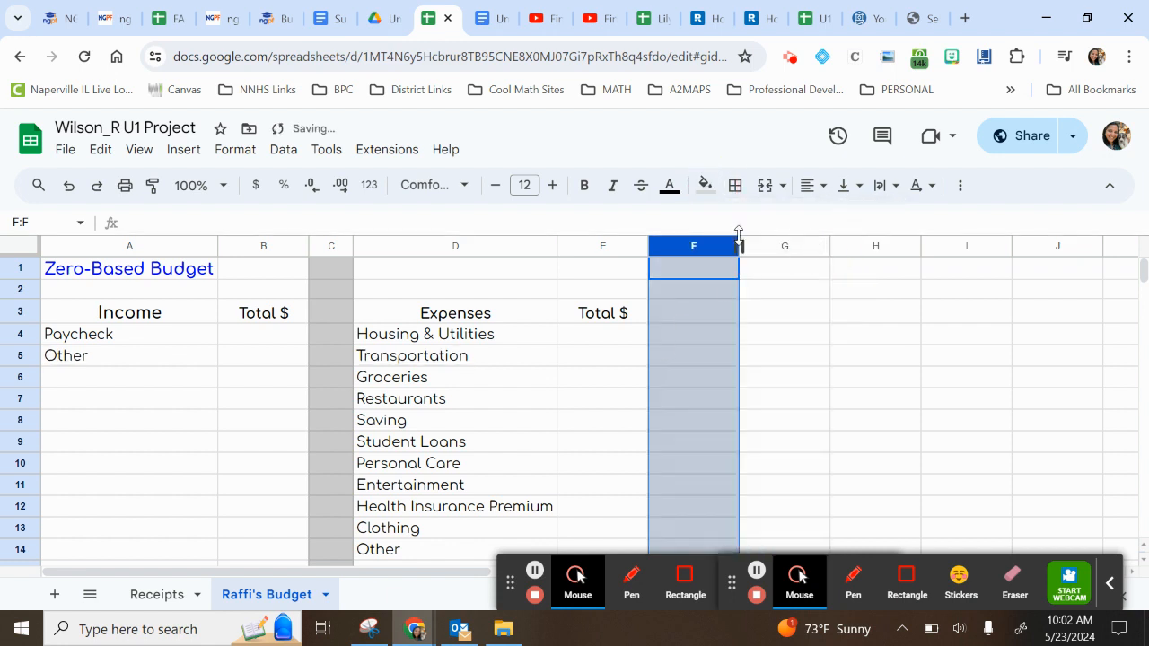
{"action": "left_click_drag", "start_coordinate": [739, 244], "coordinate": [705, 244]}
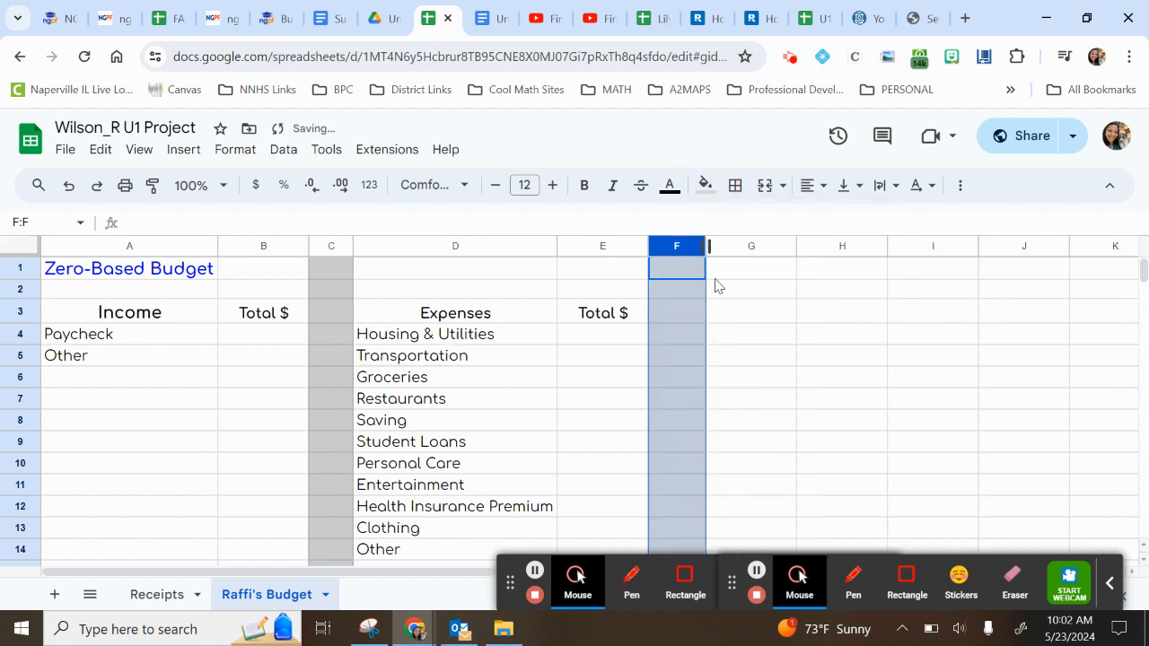
{"action": "left_click", "coordinate": [446, 334]}
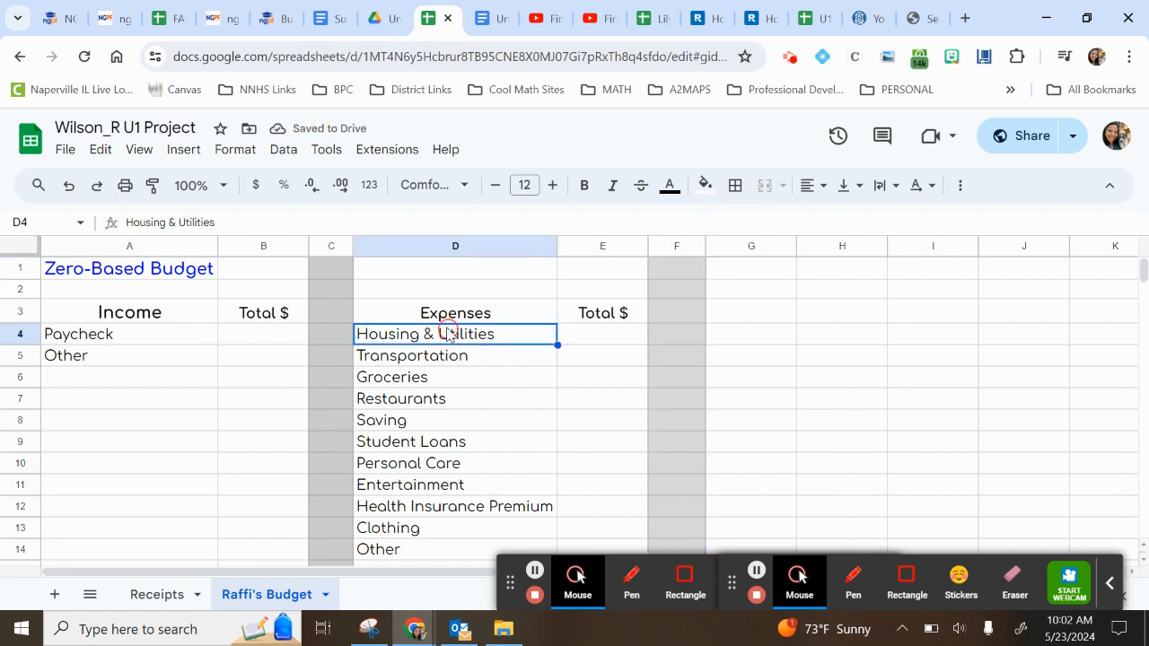
{"action": "left_click", "coordinate": [739, 297]}
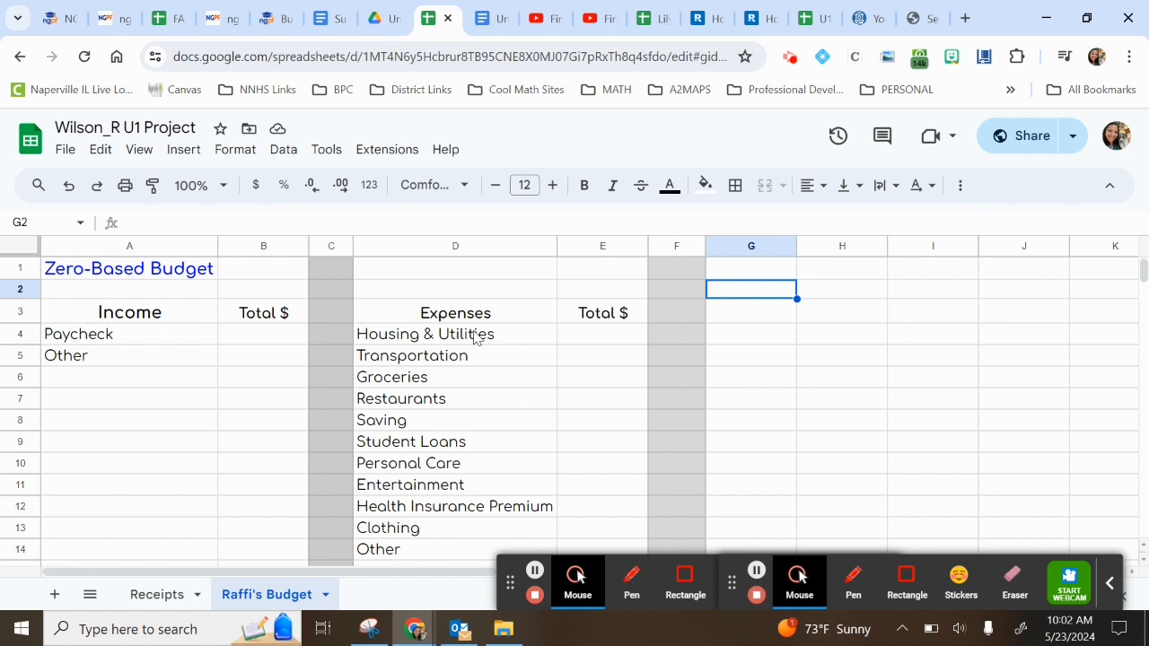
Step: Copy the expense category names from Housing & Utilities to Other in D4:D14
{"action": "left_click", "coordinate": [475, 334]}
{"action": "key", "text": "shift+Down"}
{"action": "key", "text": "shift+Down"}
{"action": "key", "text": "shift+Down"}
{"action": "key", "text": "shift+Down"}
{"action": "key", "text": "shift+Down"}
{"action": "key", "text": "shift+Down"}
{"action": "key", "text": "shift+Down"}
{"action": "key", "text": "shift+Down"}
{"action": "key", "text": "shift+Down"}
{"action": "key", "text": "shift+Down"}
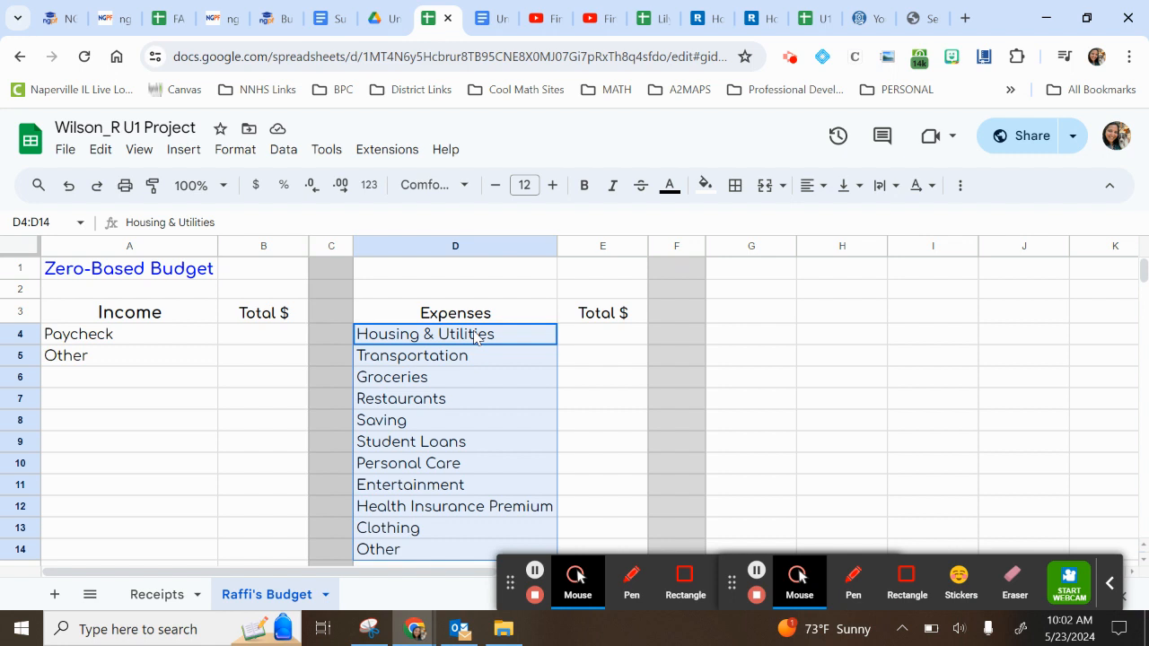
{"action": "right_click", "coordinate": [475, 336]}
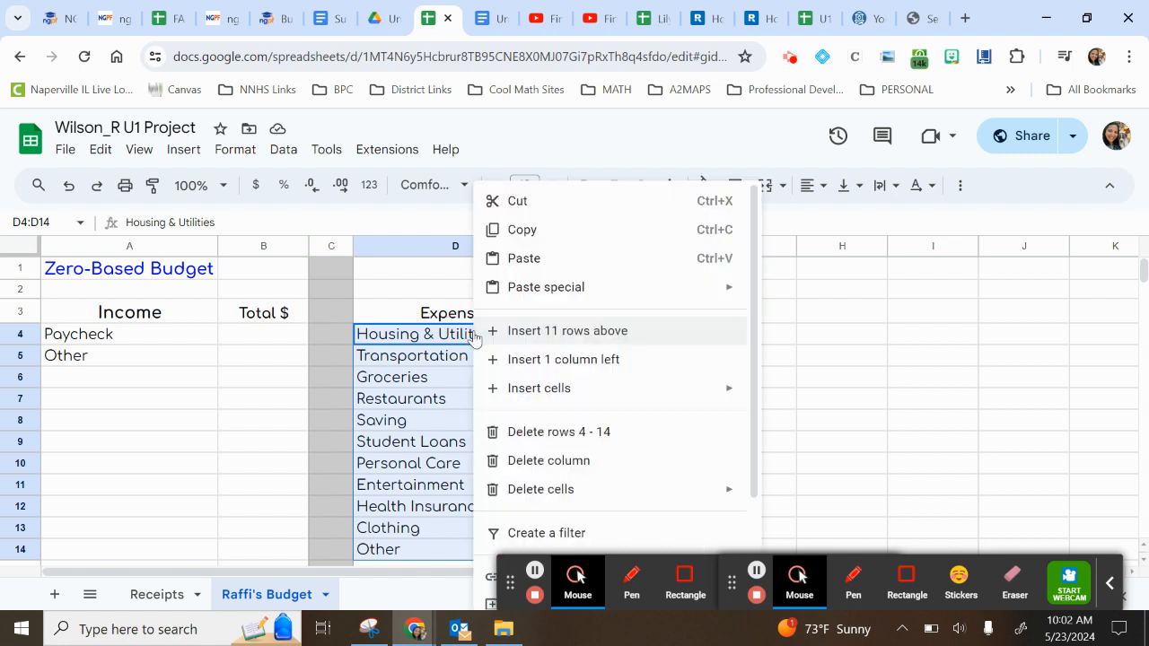
{"action": "left_click", "coordinate": [544, 233]}
Step: Paste the copied categories transposed across row 3, starting in G3
{"action": "left_click", "coordinate": [778, 319]}
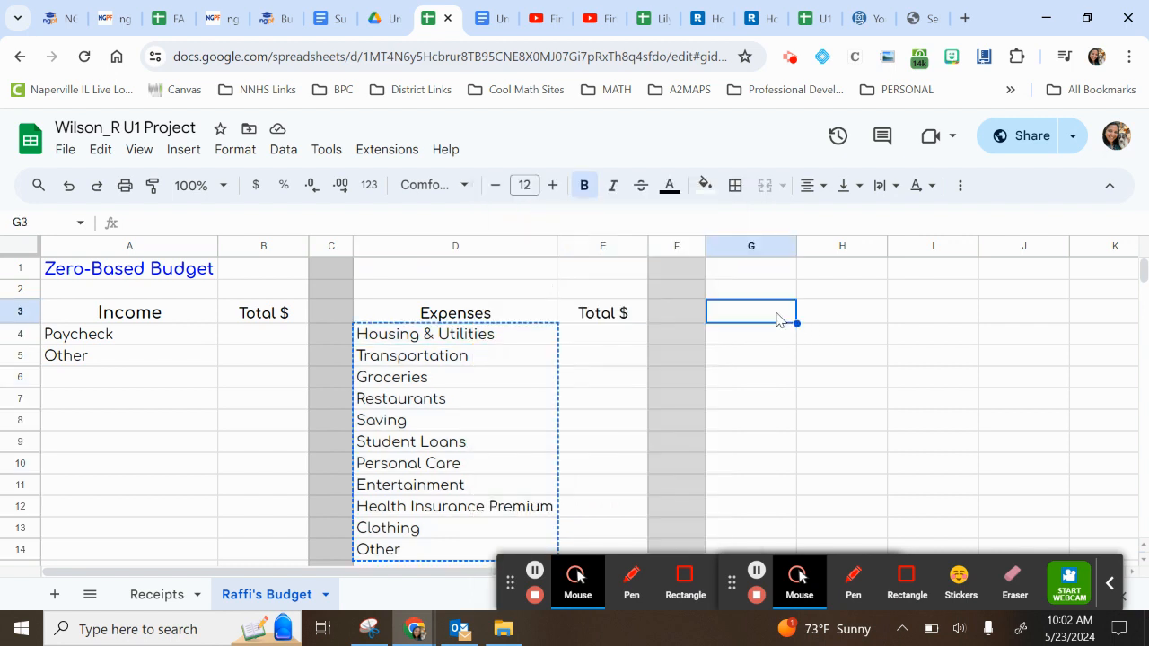
{"action": "right_click", "coordinate": [778, 319]}
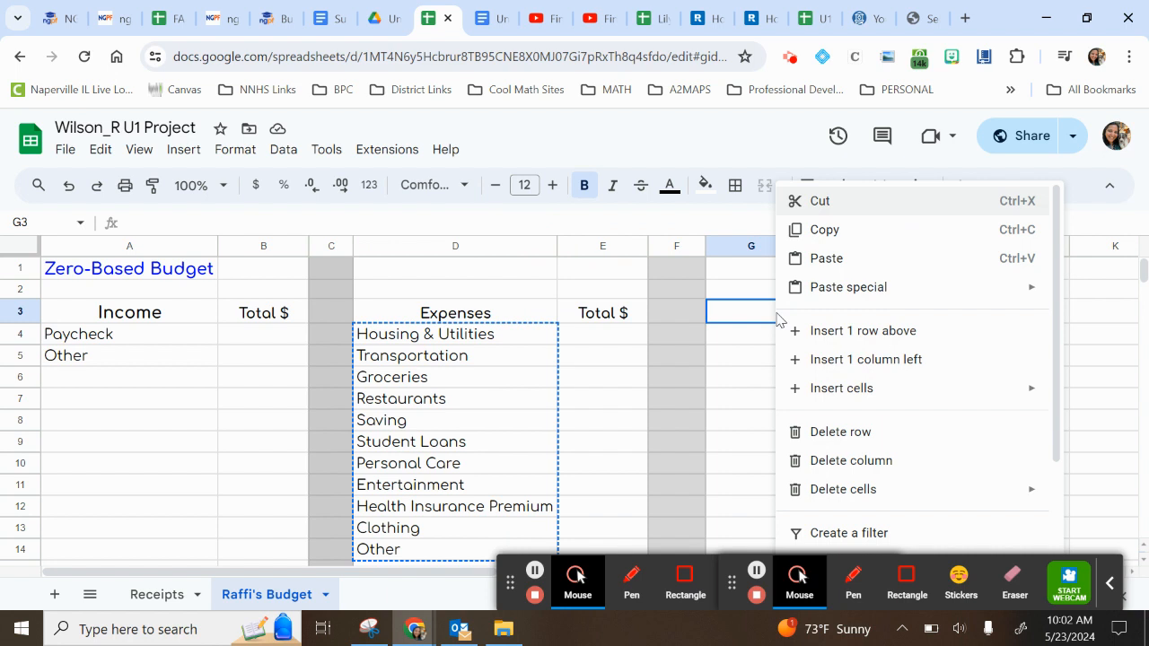
{"action": "mouse_move", "coordinate": [844, 297]}
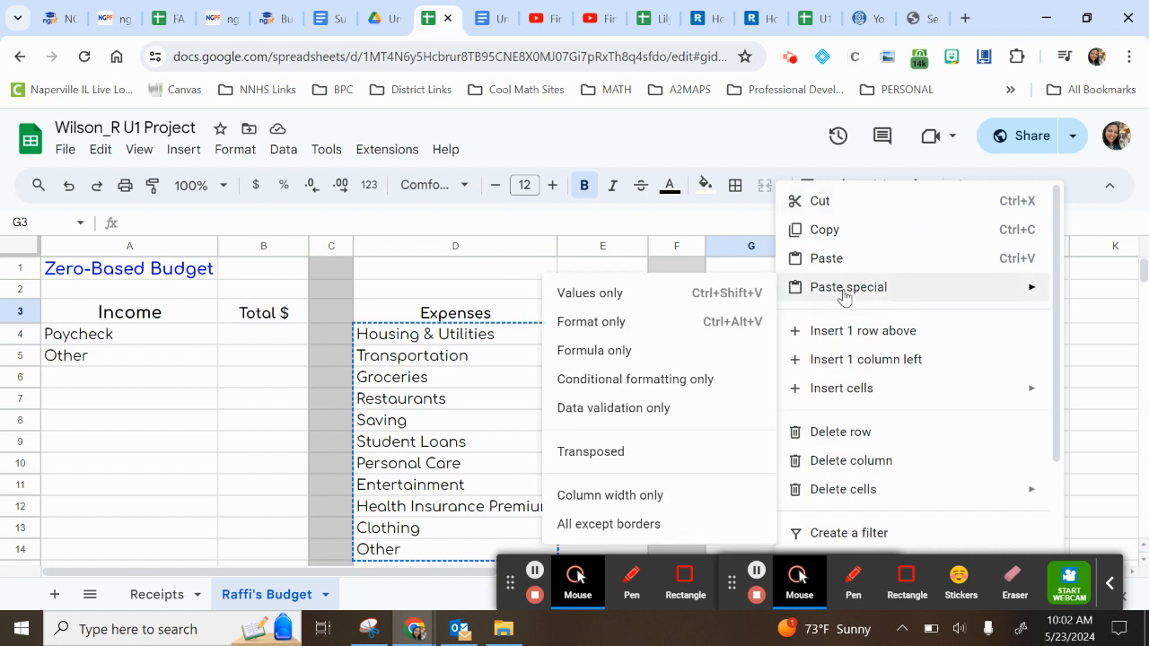
{"action": "left_click", "coordinate": [658, 451]}
{"action": "left_click", "coordinate": [749, 384]}
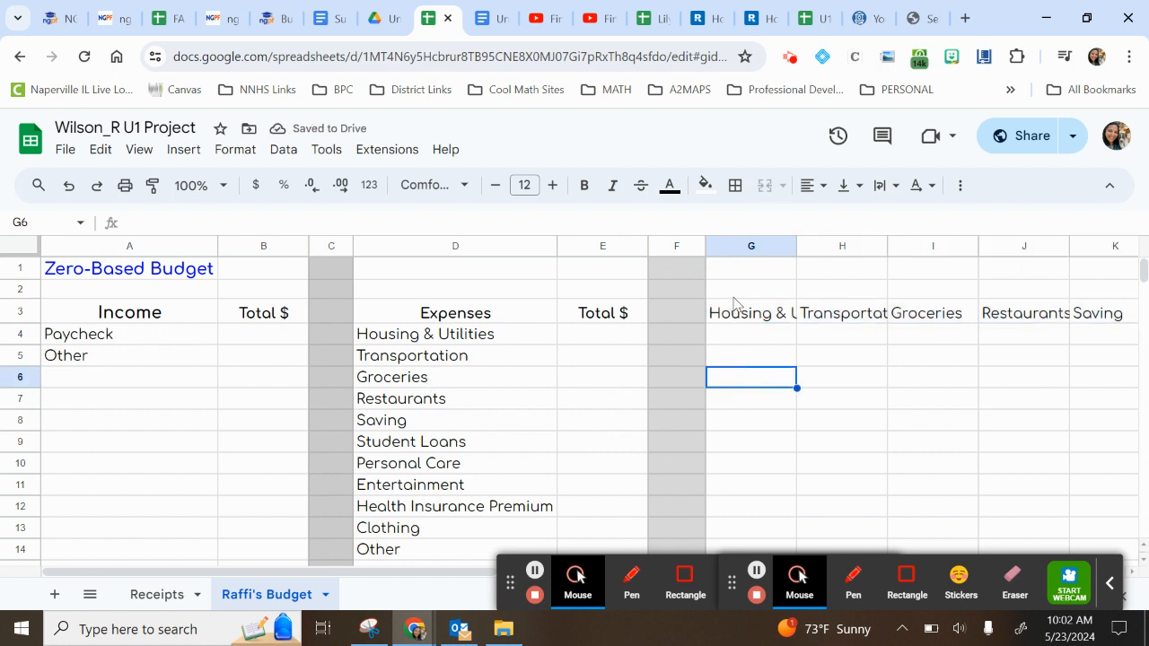
Step: Auto-fit columns G, H, J and L to their Housing & Utilities, Transportation, Restaurants and Student Loans headings
{"action": "double_click", "coordinate": [796, 246]}
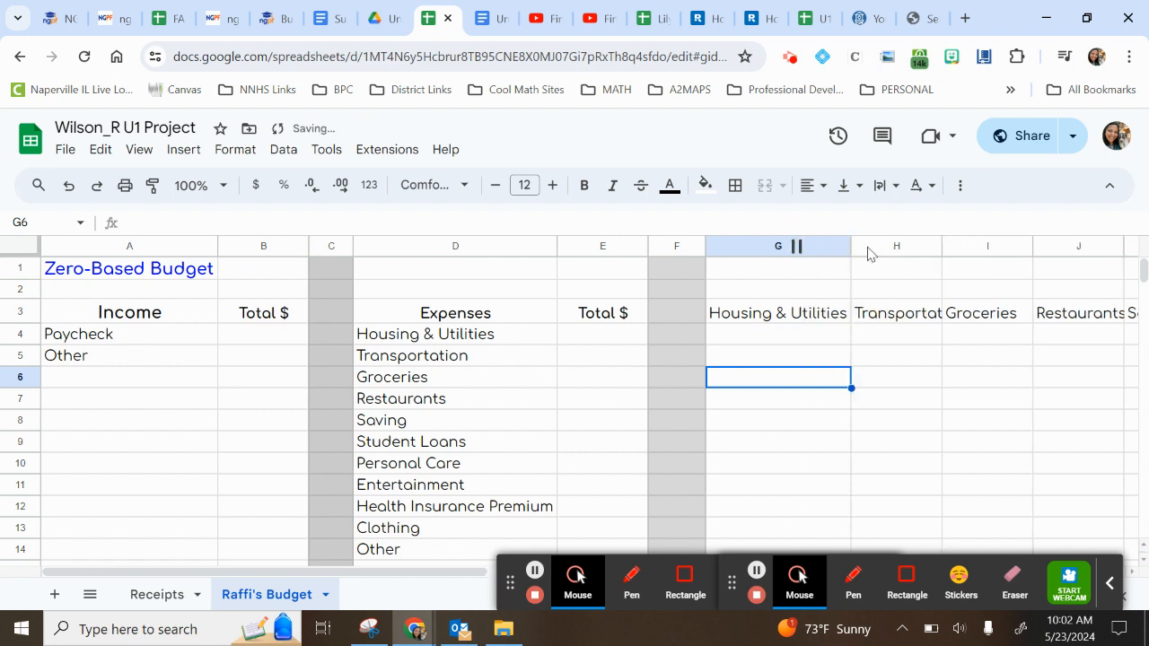
{"action": "double_click", "coordinate": [941, 246]}
{"action": "scroll", "coordinate": [902, 392], "scroll_direction": "right", "scroll_amount": 5}
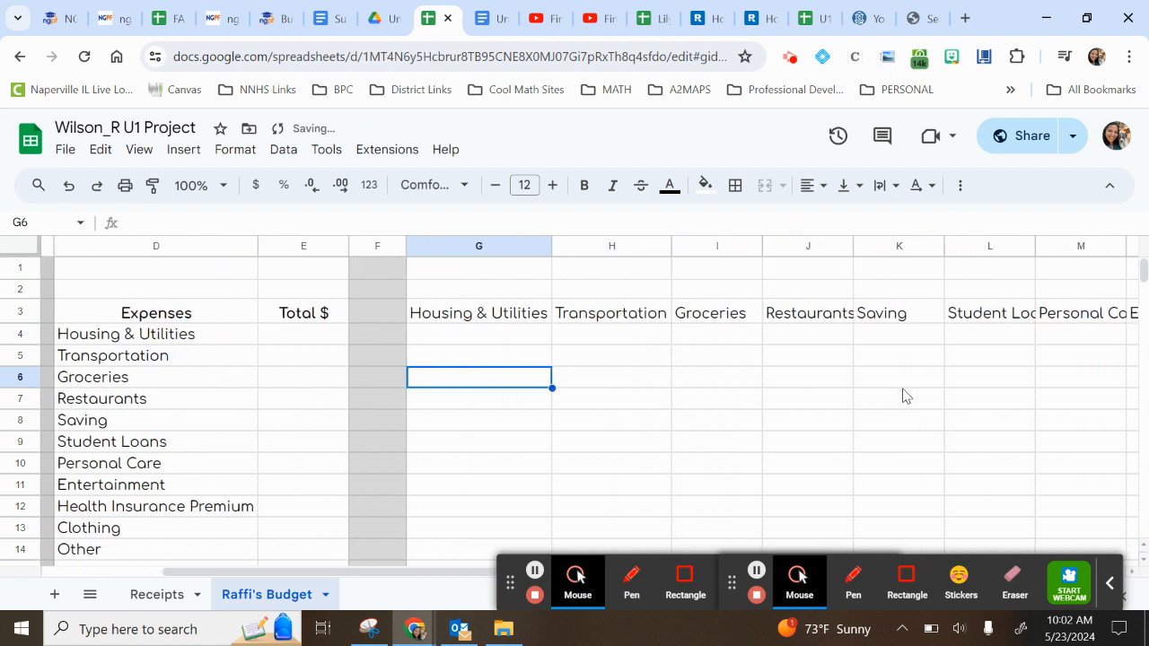
{"action": "double_click", "coordinate": [837, 246]}
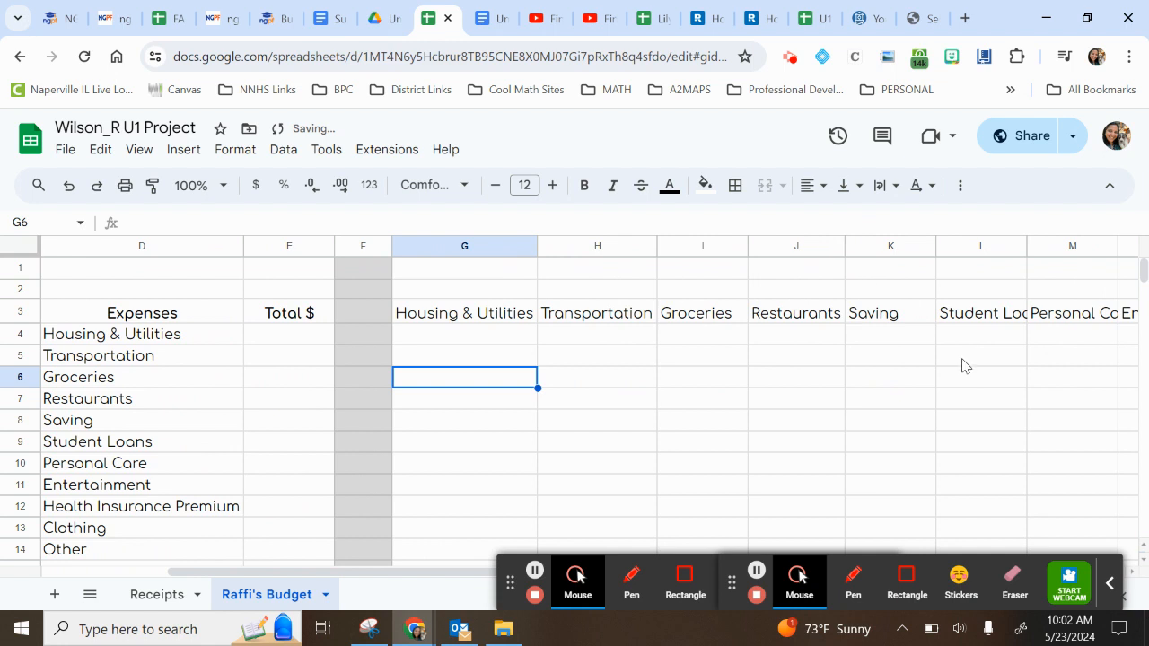
{"action": "scroll", "coordinate": [962, 365], "scroll_direction": "right", "scroll_amount": 2}
{"action": "double_click", "coordinate": [921, 246]}
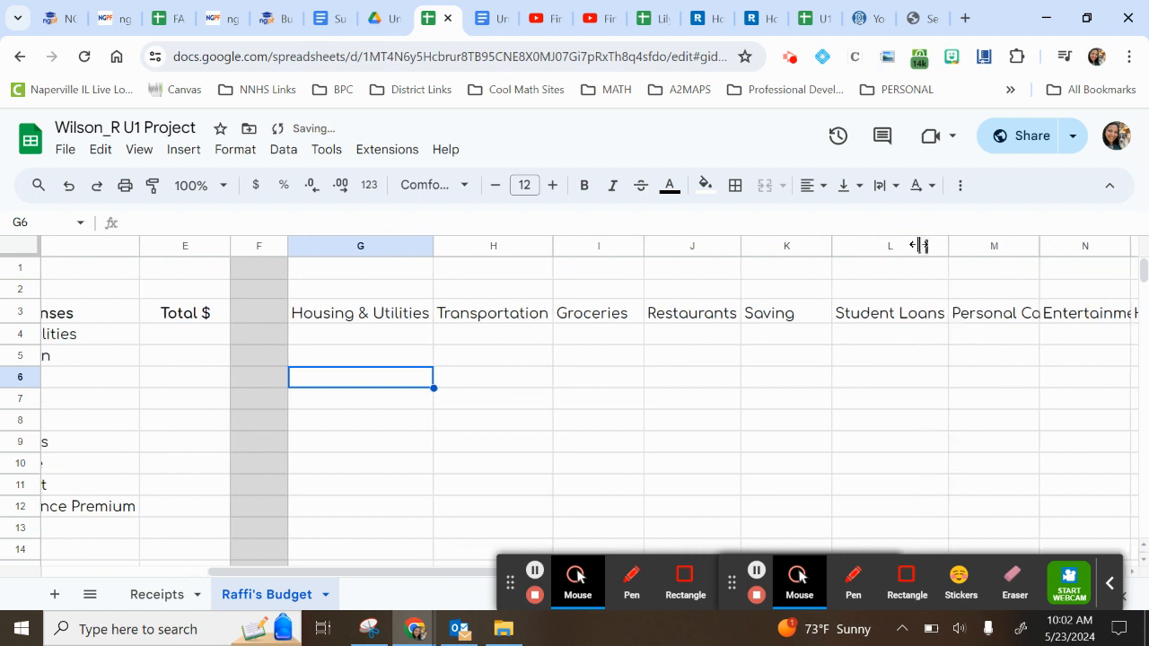
Step: Auto-fit columns K, M, N and O to their Saving, Personal Care, Entertainment and Health Insurance Premium headings
{"action": "scroll", "coordinate": [921, 405], "scroll_direction": "right", "scroll_amount": 3}
{"action": "scroll", "coordinate": [919, 407], "scroll_direction": "right", "scroll_amount": 1}
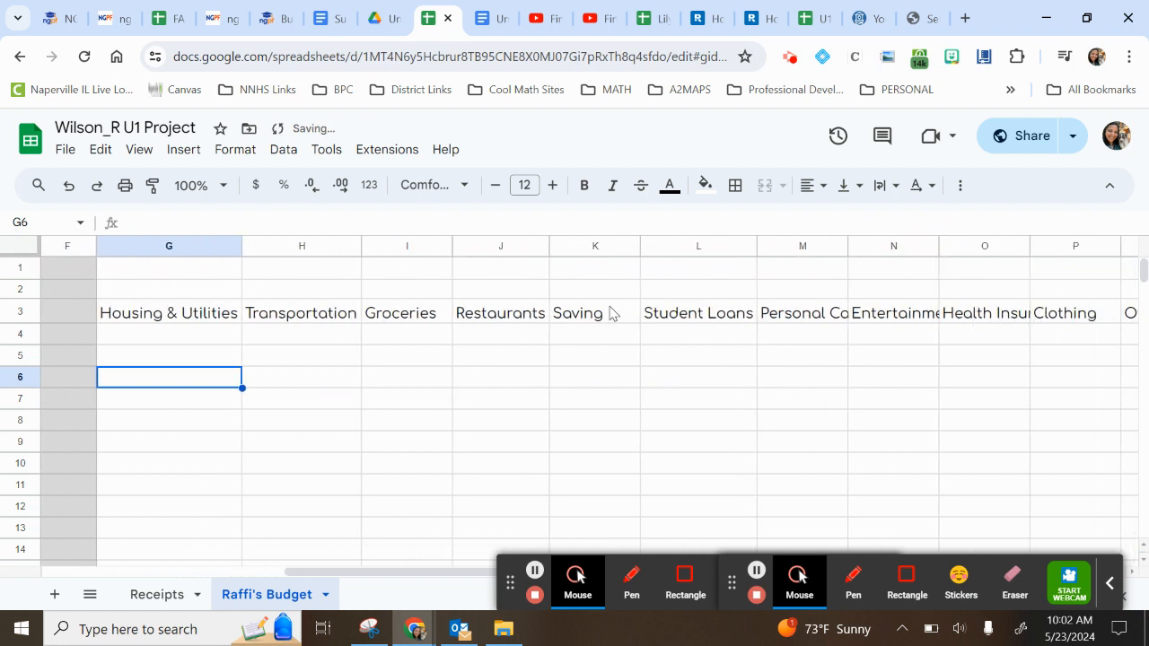
{"action": "double_click", "coordinate": [640, 245]}
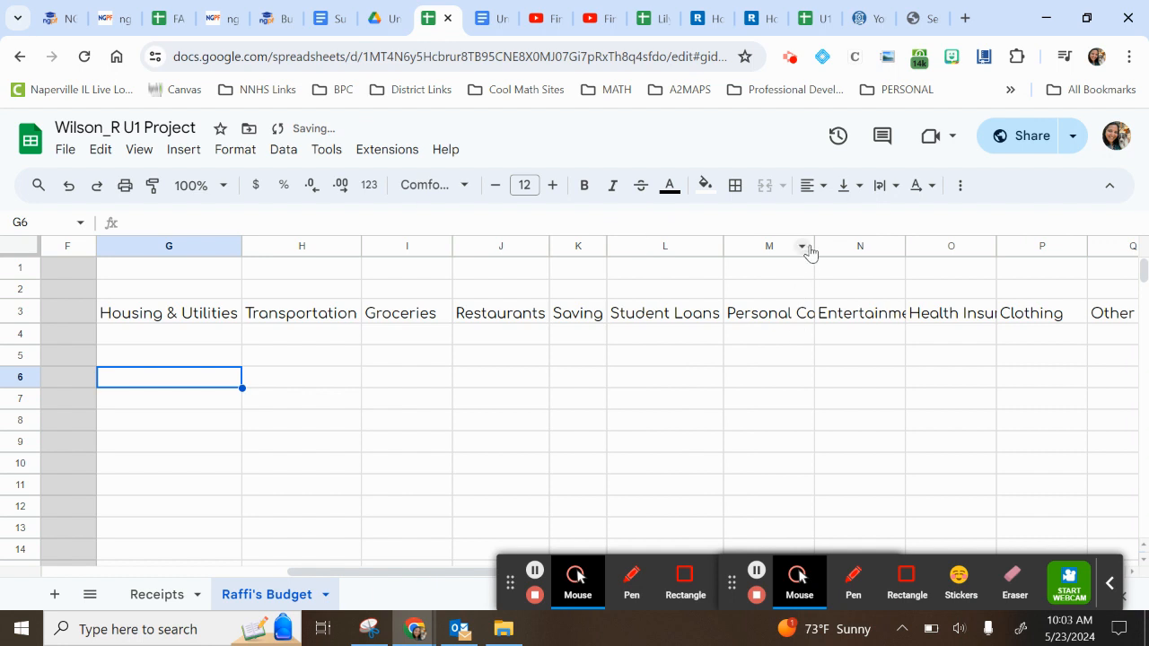
{"action": "double_click", "coordinate": [814, 246]}
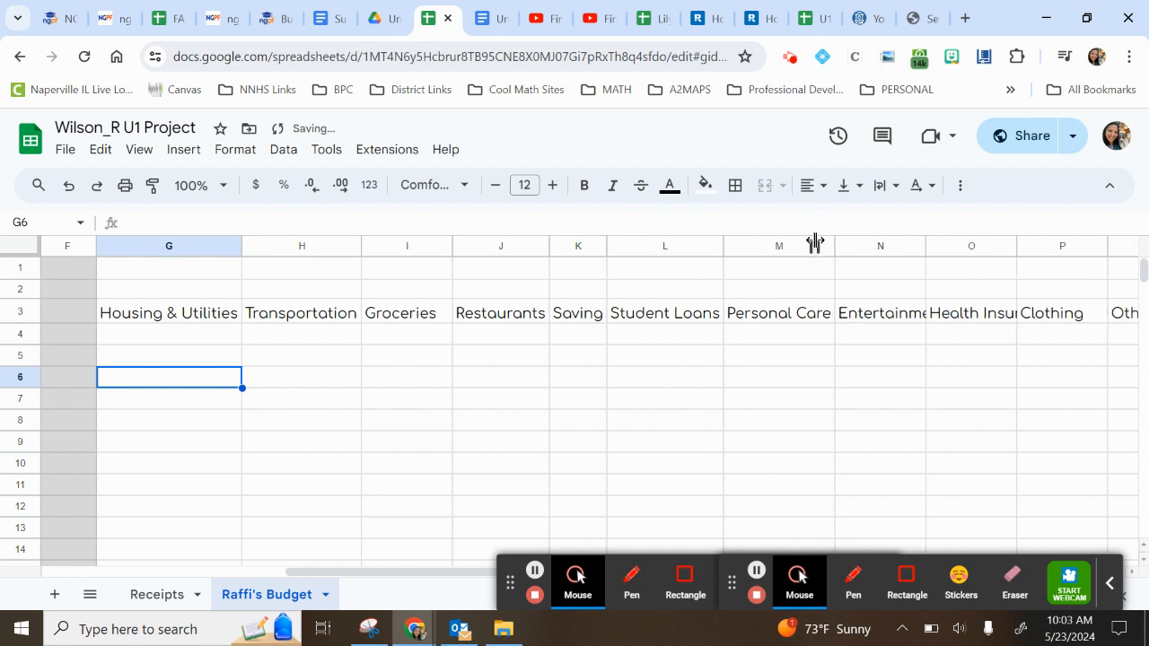
{"action": "double_click", "coordinate": [926, 246]}
{"action": "scroll", "coordinate": [980, 395], "scroll_direction": "right", "scroll_amount": 3}
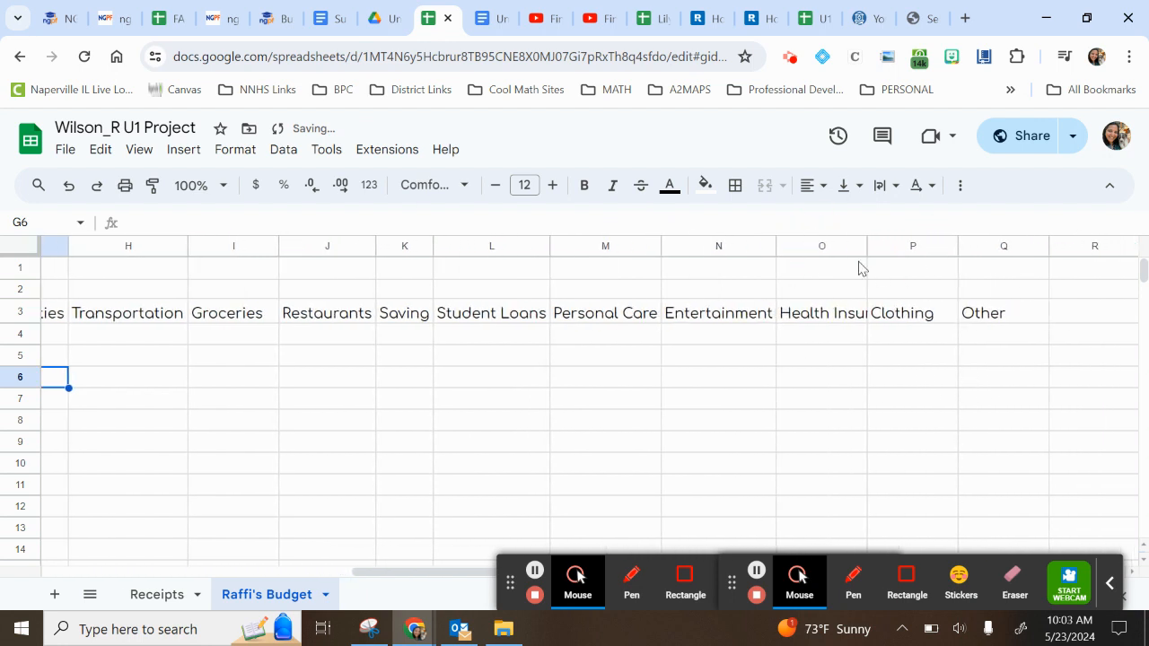
{"action": "double_click", "coordinate": [868, 246]}
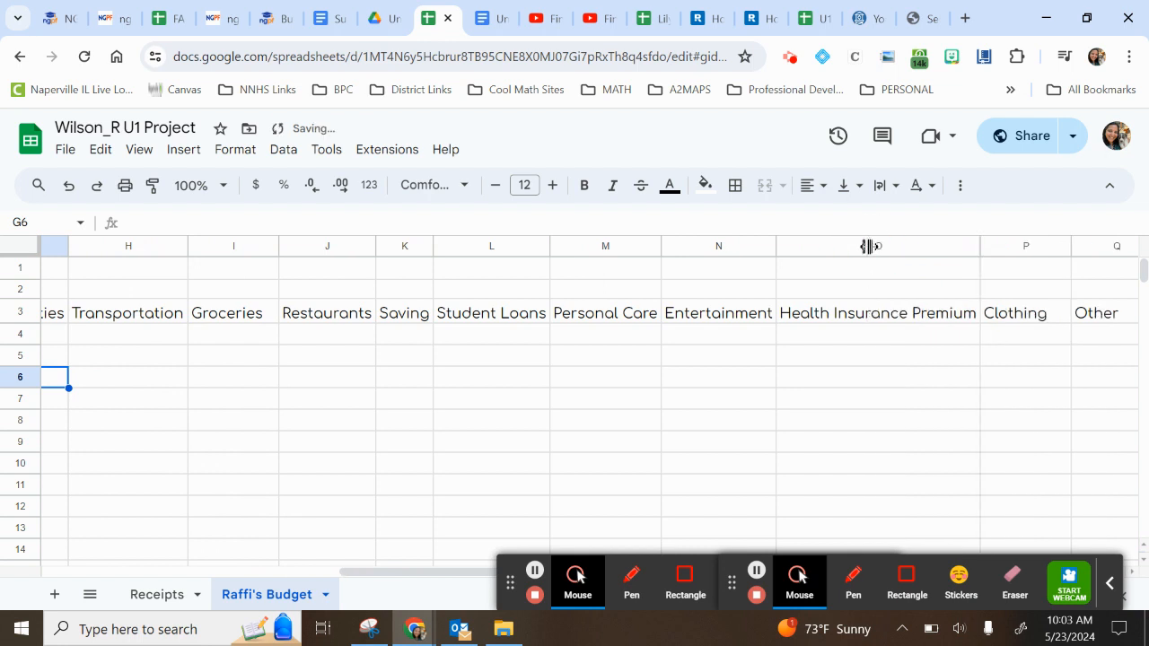
Step: Change the text color of the category headings in G3:Q3 to red
{"action": "scroll", "coordinate": [498, 347], "scroll_direction": "left", "scroll_amount": 5}
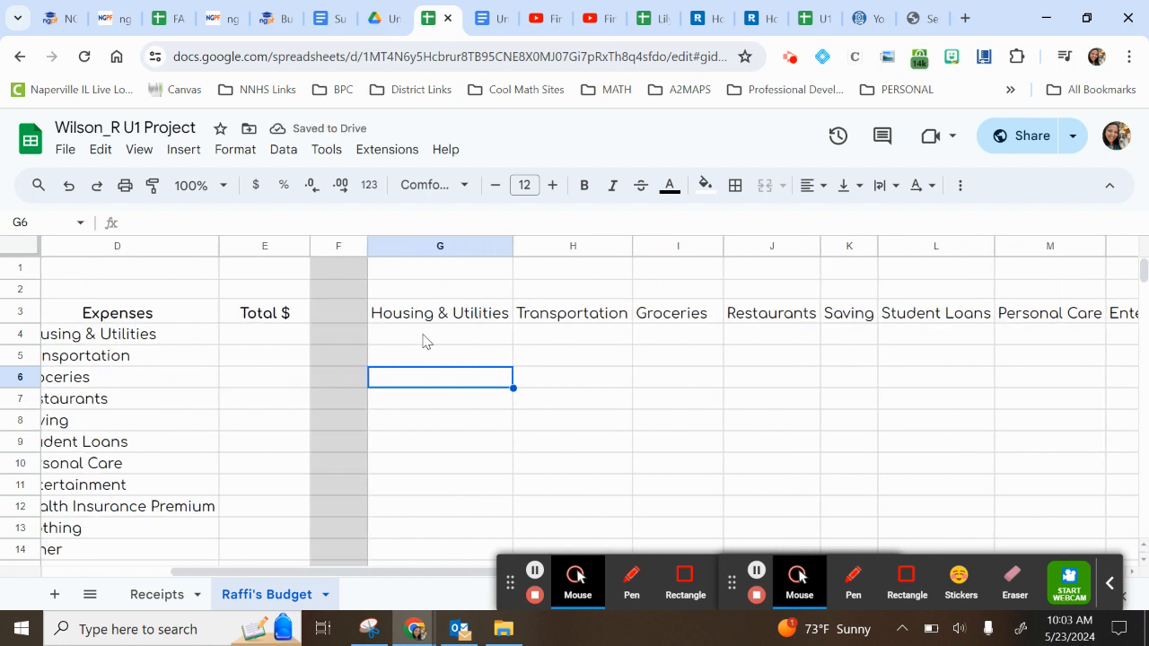
{"action": "left_click", "coordinate": [424, 321]}
{"action": "key", "text": "shift+Right"}
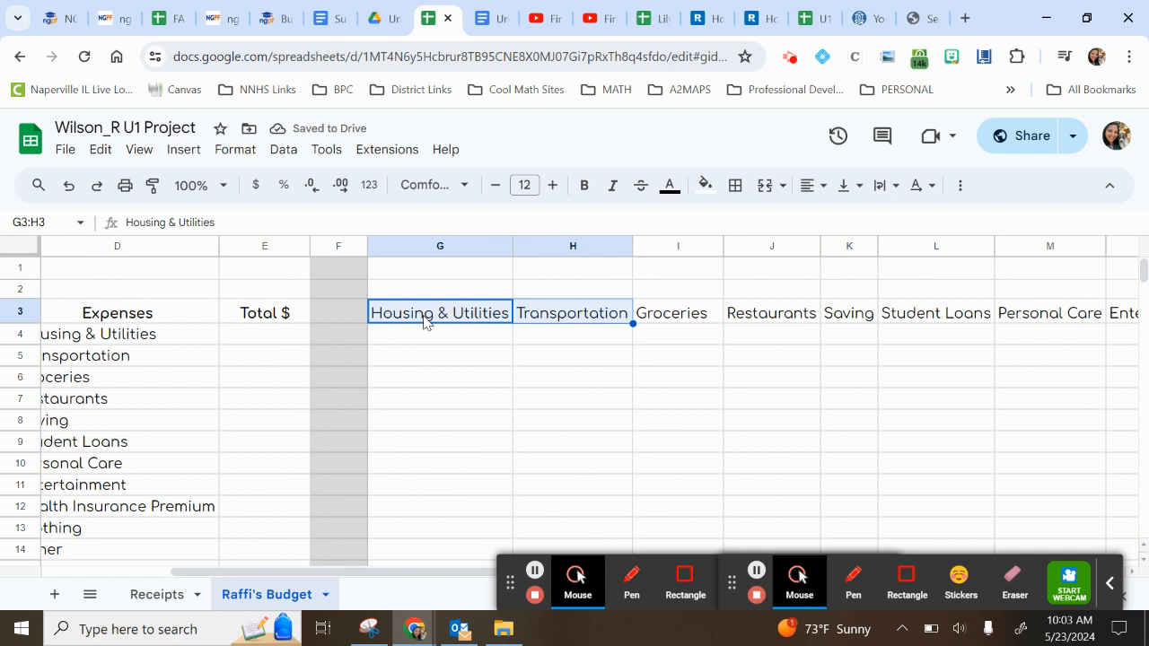
{"action": "key", "text": "shift+Right"}
{"action": "key", "text": "shift+Right"}
{"action": "key", "text": "shift+Right"}
{"action": "key", "text": "shift+Right"}
{"action": "key", "text": "shift+Right"}
{"action": "key", "text": "shift+Right"}
{"action": "key", "text": "shift+Right"}
{"action": "key", "text": "shift+Right"}
{"action": "key", "text": "shift+Right"}
{"action": "key", "text": "shift+Right"}
{"action": "key", "text": "shift+Right"}
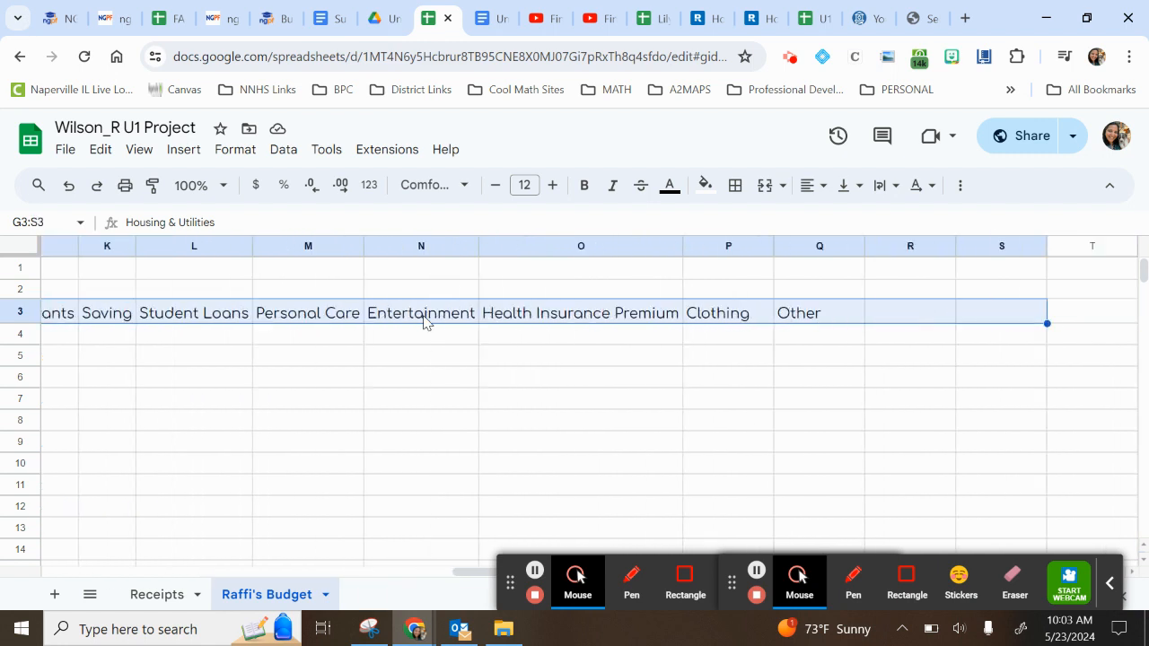
{"action": "key", "text": "shift+Left"}
{"action": "key", "text": "shift+Left"}
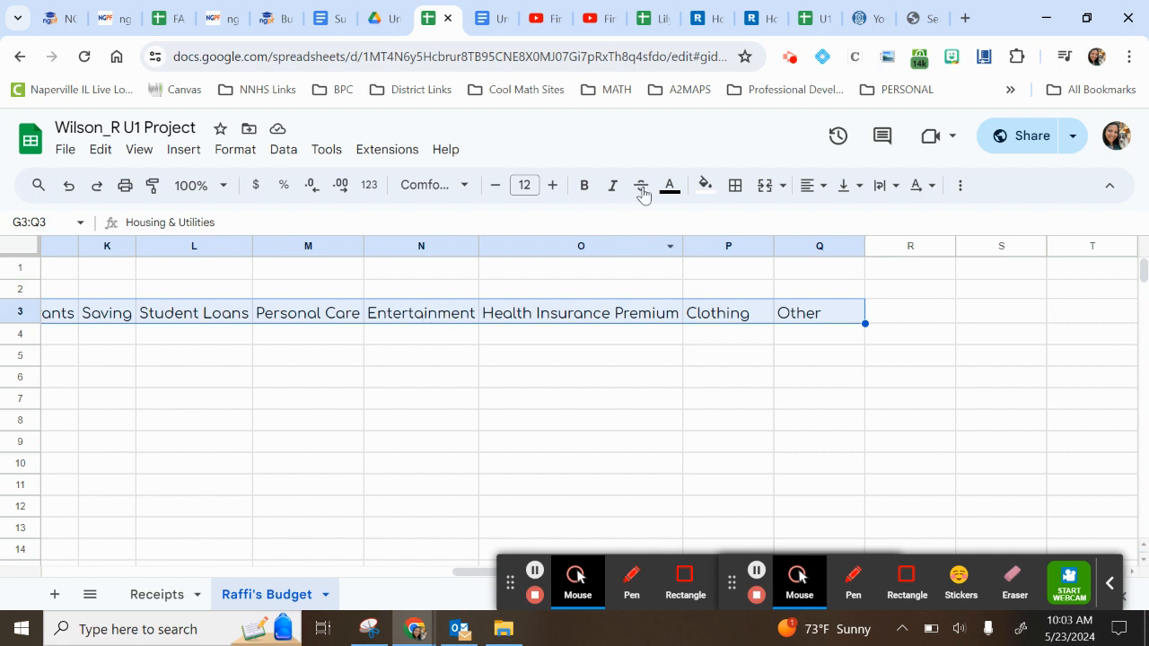
{"action": "left_click", "coordinate": [672, 188]}
{"action": "left_click", "coordinate": [697, 266]}
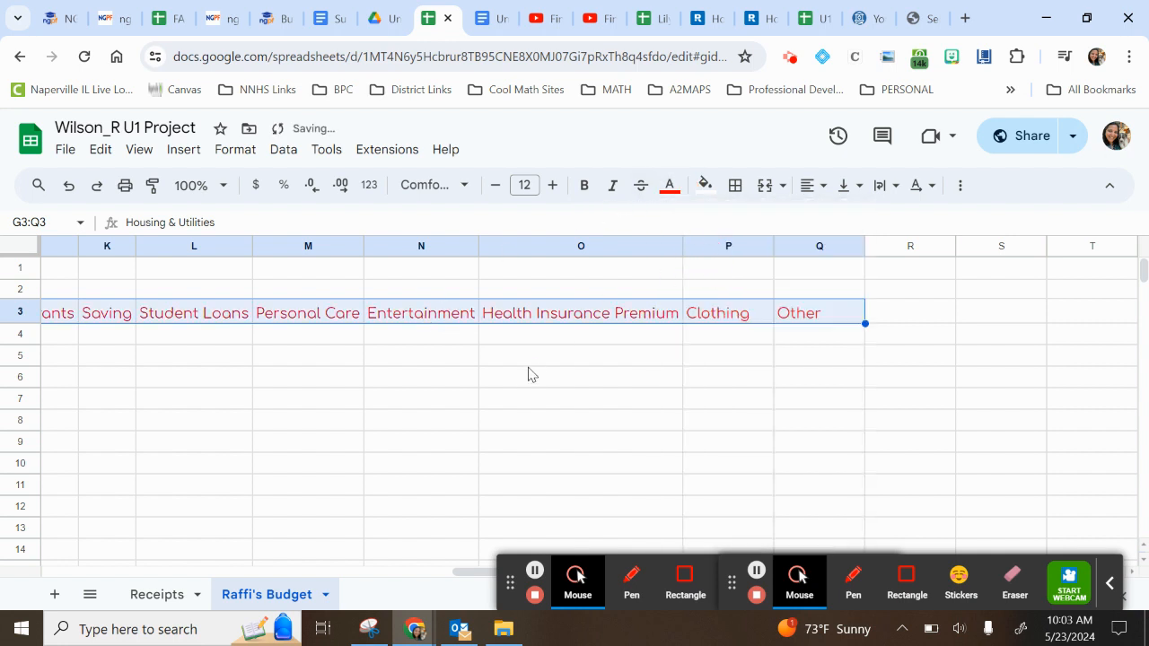
{"action": "left_click", "coordinate": [528, 375]}
Step: Wrap the Housing & Utilities heading in G3 and narrow column G so the text breaks onto two lines
{"action": "scroll", "coordinate": [528, 376], "scroll_direction": "left", "scroll_amount": 3}
{"action": "scroll", "coordinate": [528, 377], "scroll_direction": "left", "scroll_amount": 3}
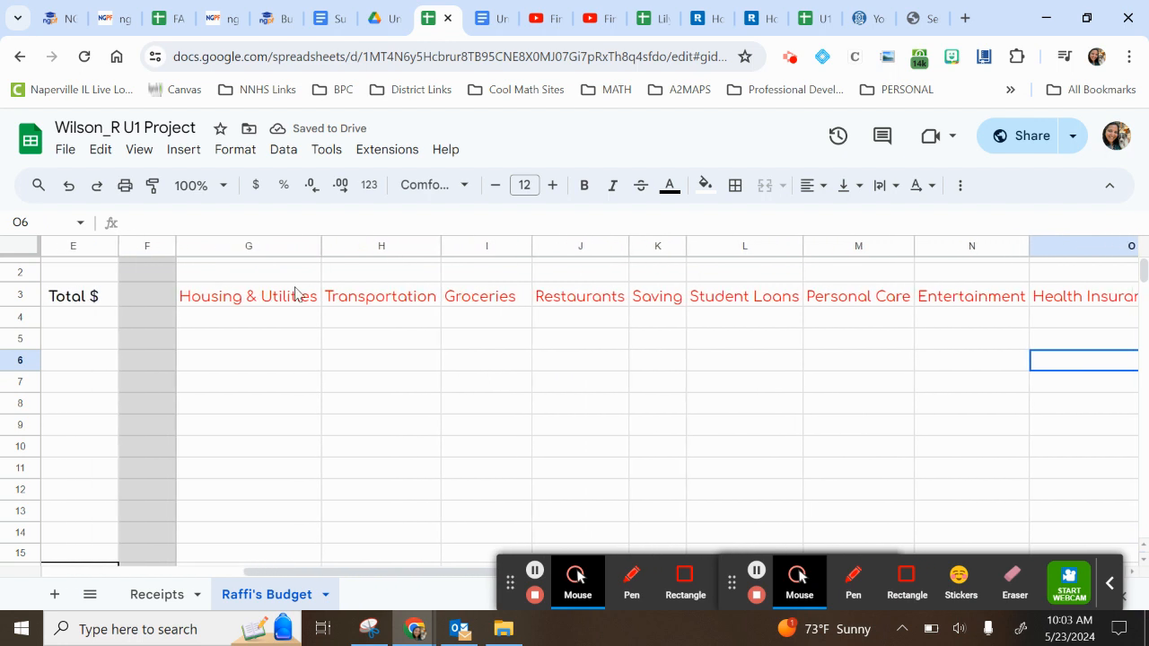
{"action": "left_click", "coordinate": [264, 302]}
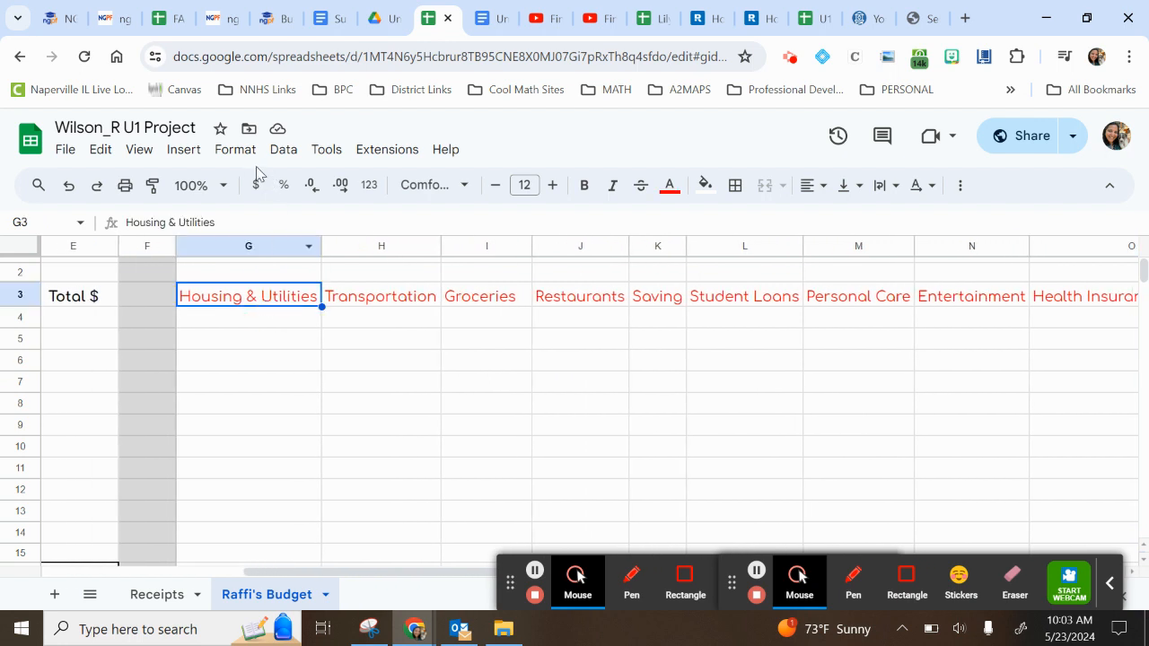
{"action": "left_click", "coordinate": [235, 151]}
{"action": "mouse_move", "coordinate": [274, 357]}
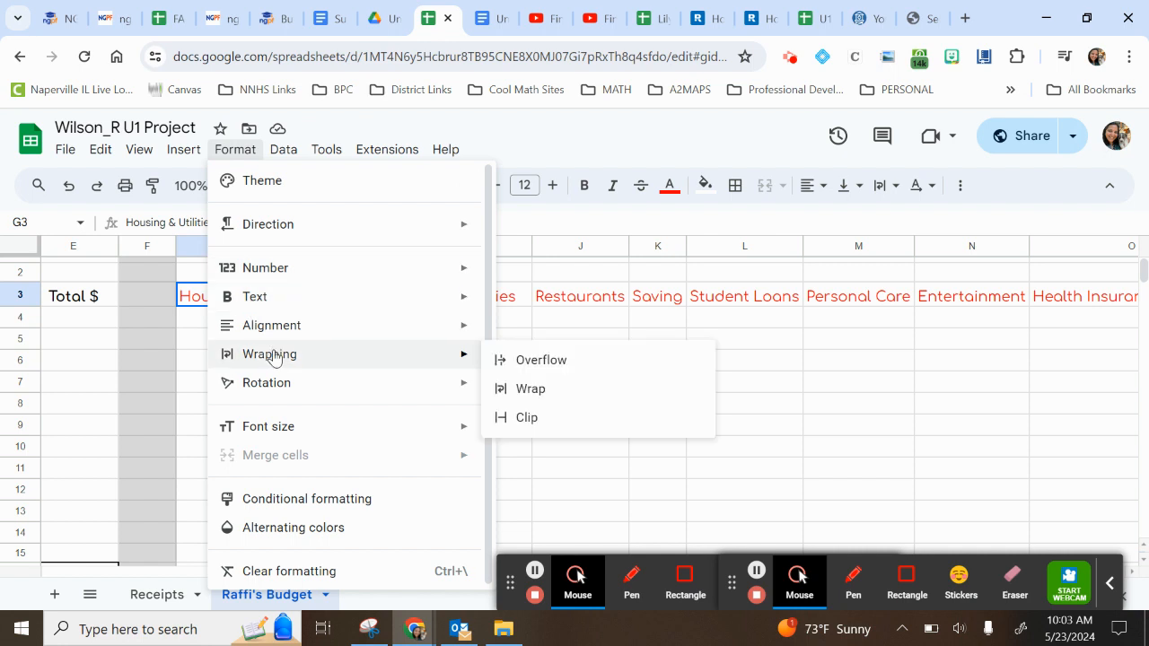
{"action": "left_click", "coordinate": [525, 390]}
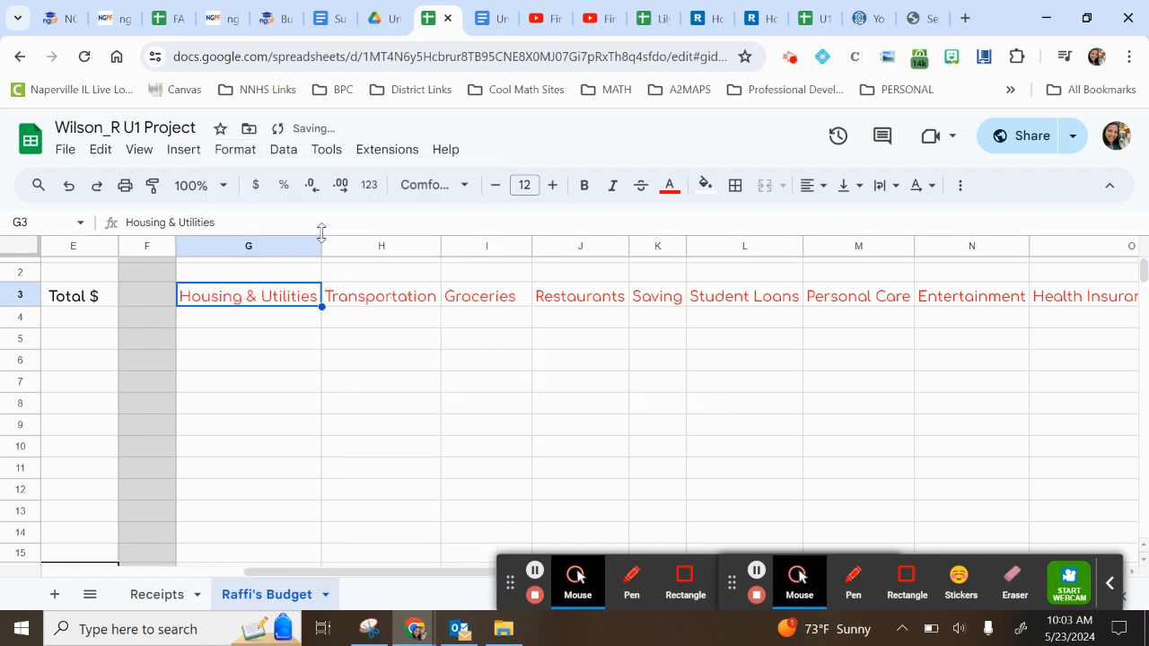
{"action": "left_click_drag", "start_coordinate": [319, 245], "coordinate": [270, 246]}
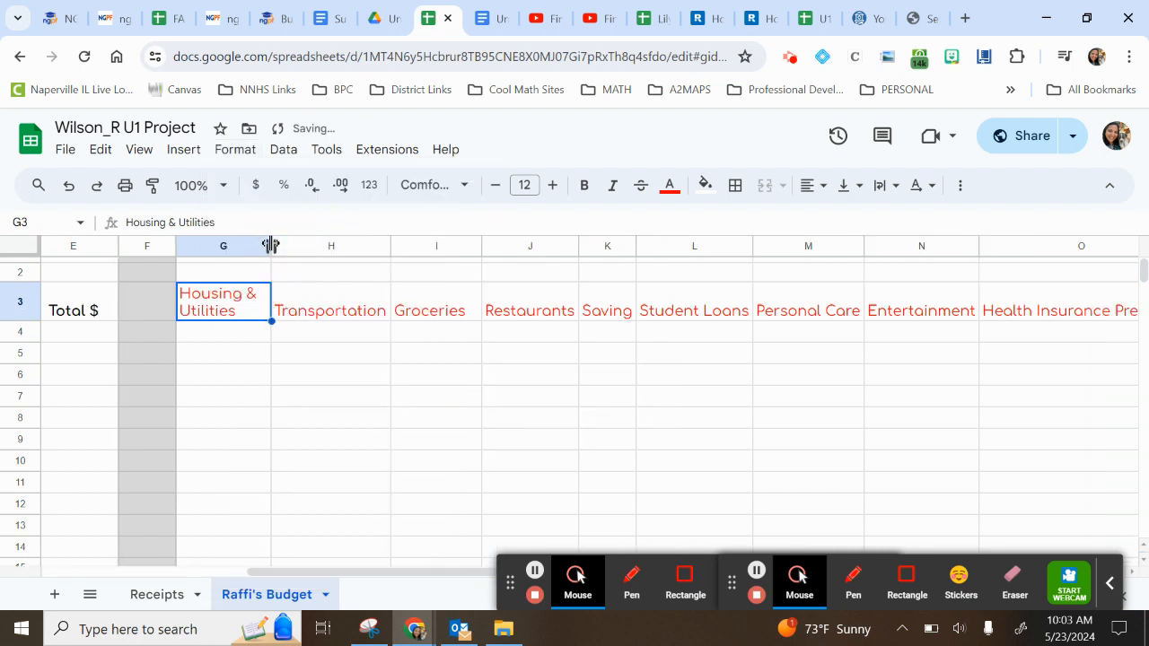
{"action": "left_click", "coordinate": [1021, 246]}
{"action": "left_click", "coordinate": [1014, 310]}
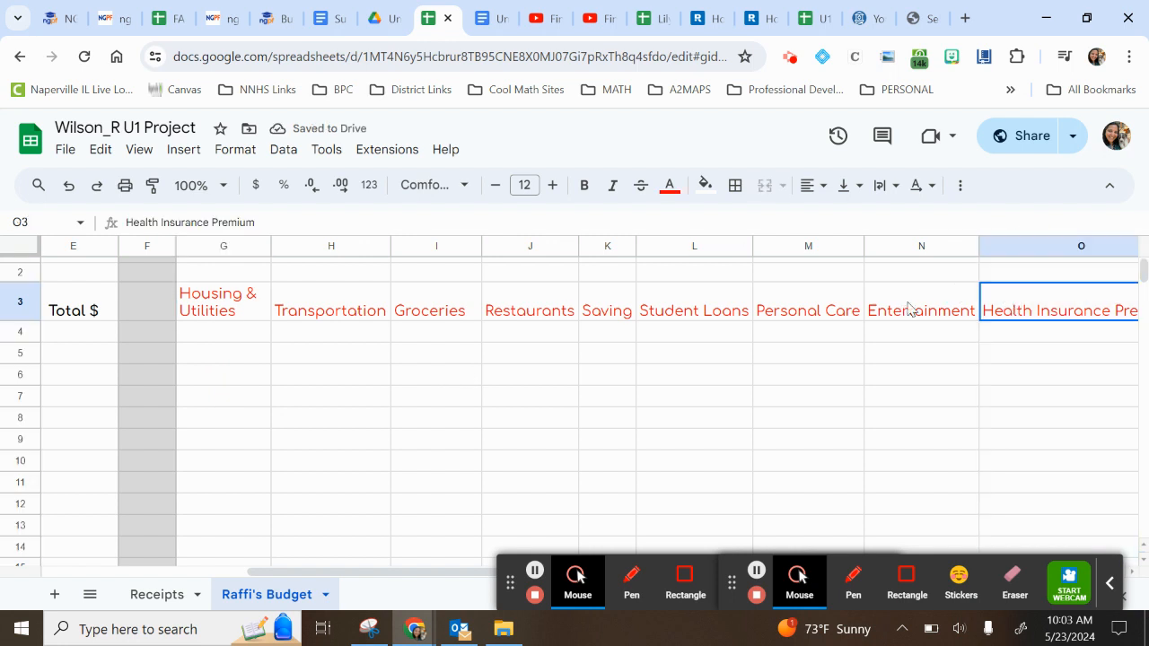
{"action": "left_click", "coordinate": [231, 153]}
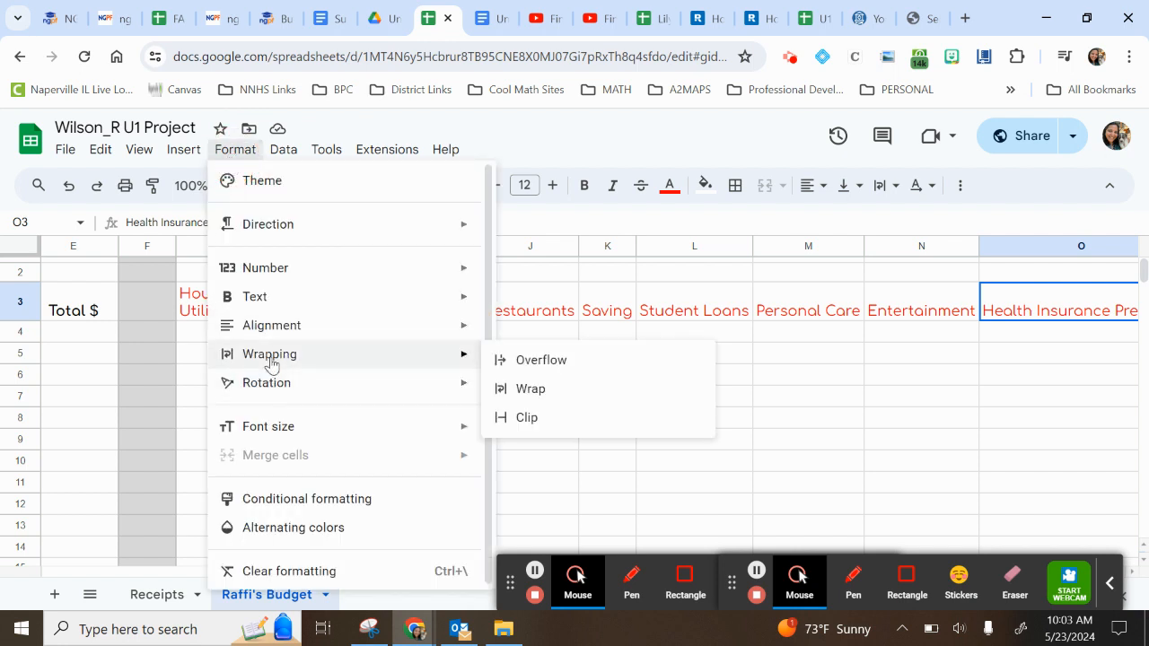
{"action": "left_click", "coordinate": [496, 378]}
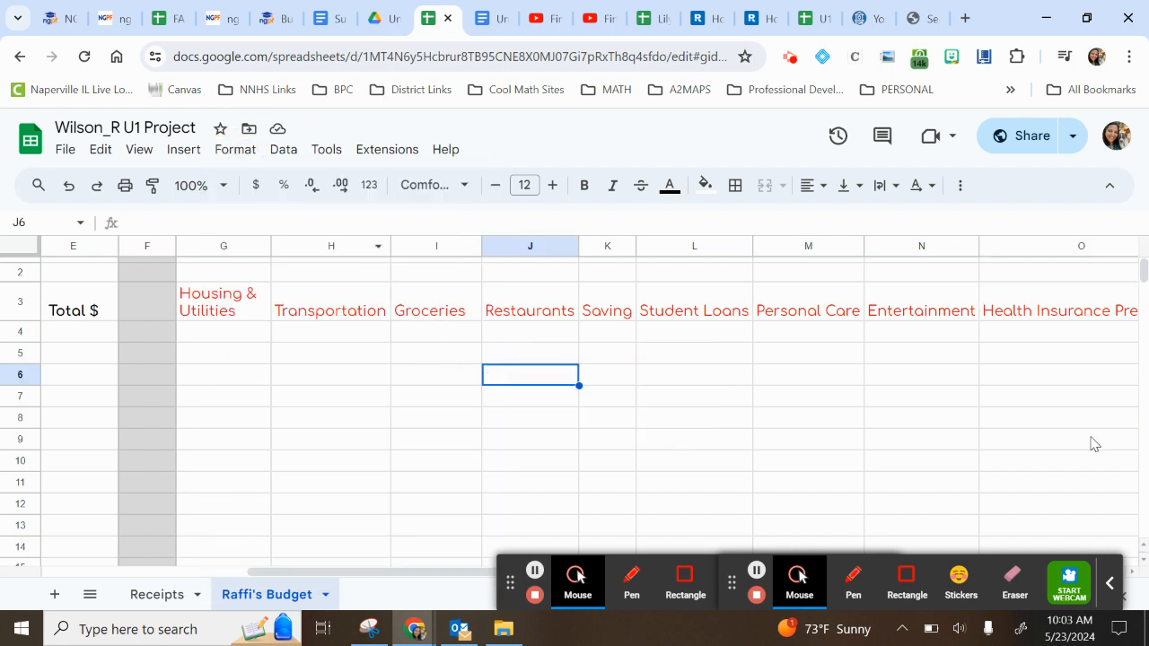
Step: Wrap the Health Insurance Premium heading in O3 and narrow column O so the text breaks onto three lines
{"action": "left_click", "coordinate": [1057, 319]}
{"action": "left_click", "coordinate": [238, 150]}
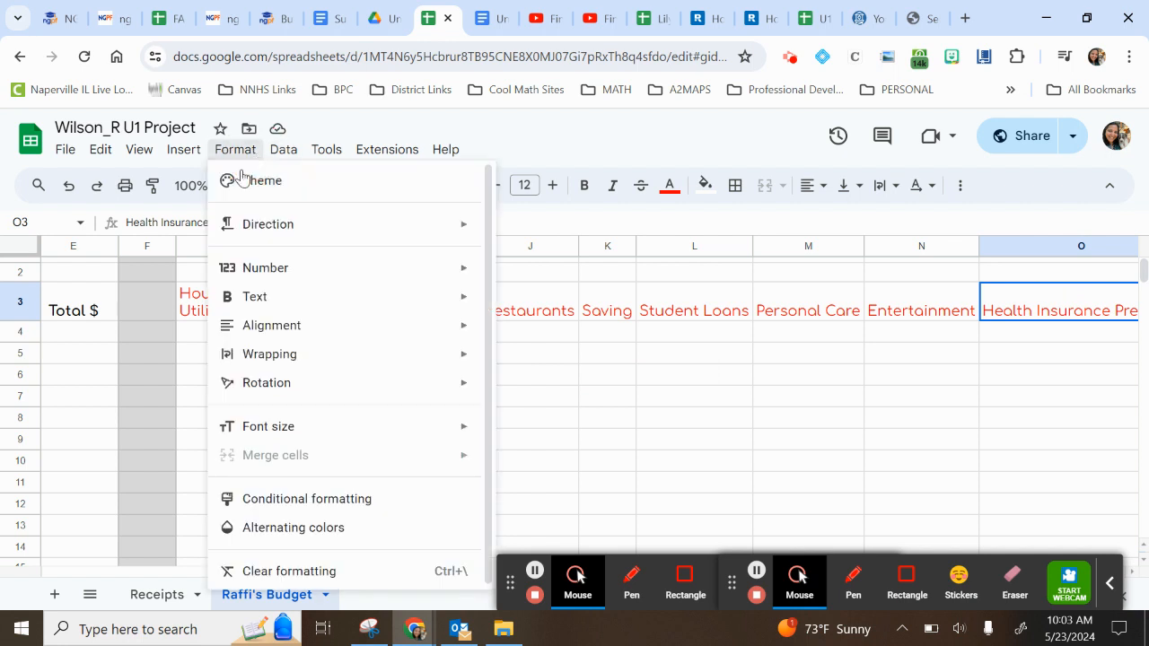
{"action": "left_click", "coordinate": [540, 395]}
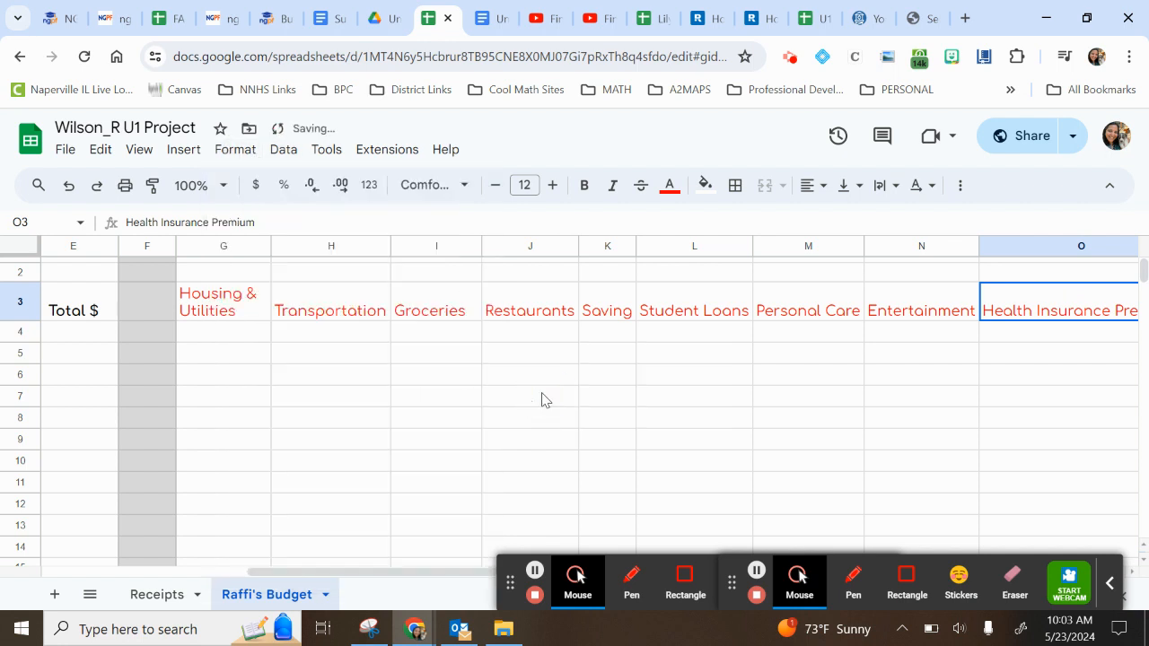
{"action": "left_click", "coordinate": [761, 465]}
{"action": "scroll", "coordinate": [1084, 364], "scroll_direction": "right", "scroll_amount": 2}
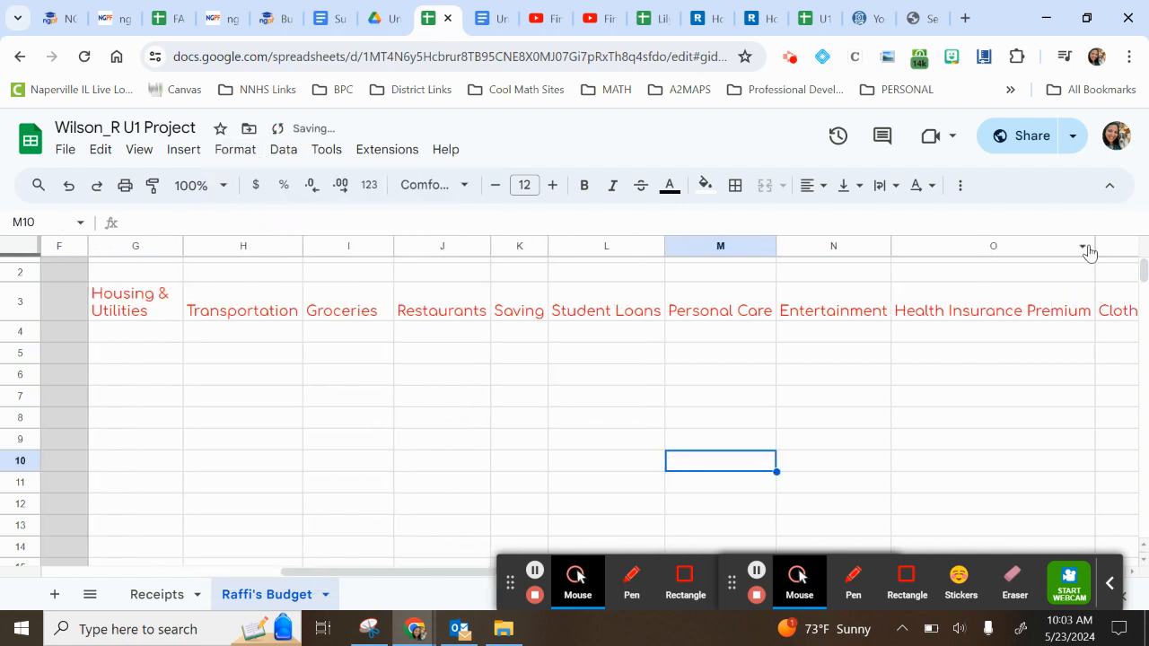
{"action": "left_click_drag", "start_coordinate": [1094, 246], "coordinate": [974, 249]}
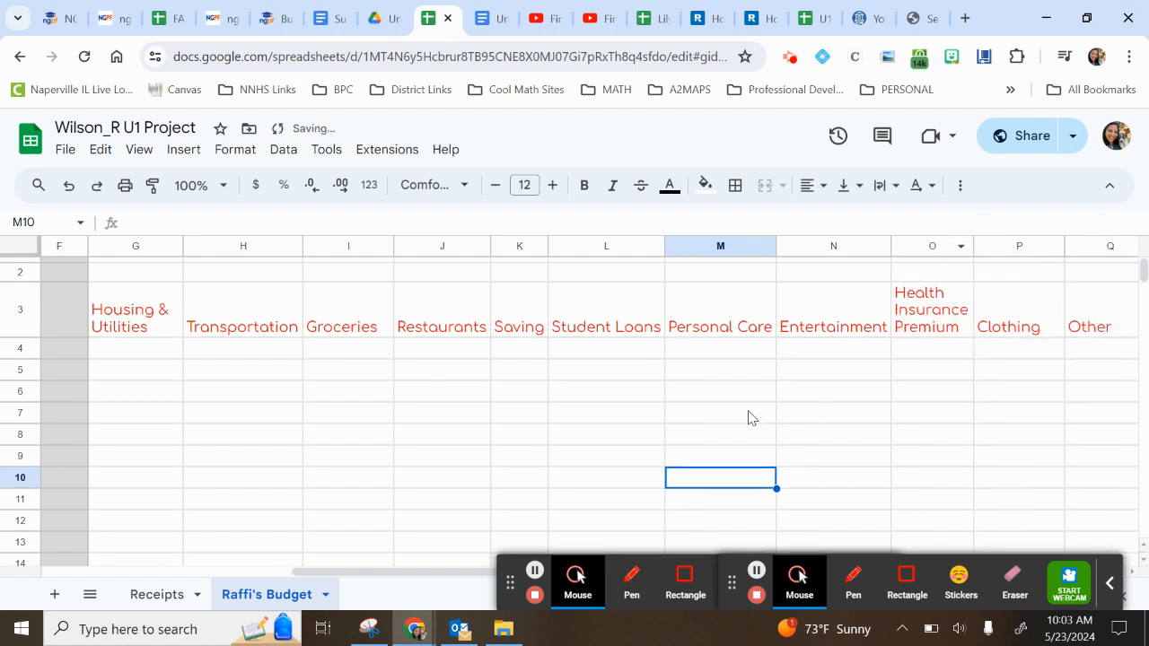
Step: Wrap the Student Loans and Personal Care headings in L3:M3 and narrow both columns to two-line headings
{"action": "left_click", "coordinate": [743, 314]}
{"action": "left_click", "coordinate": [624, 316]}
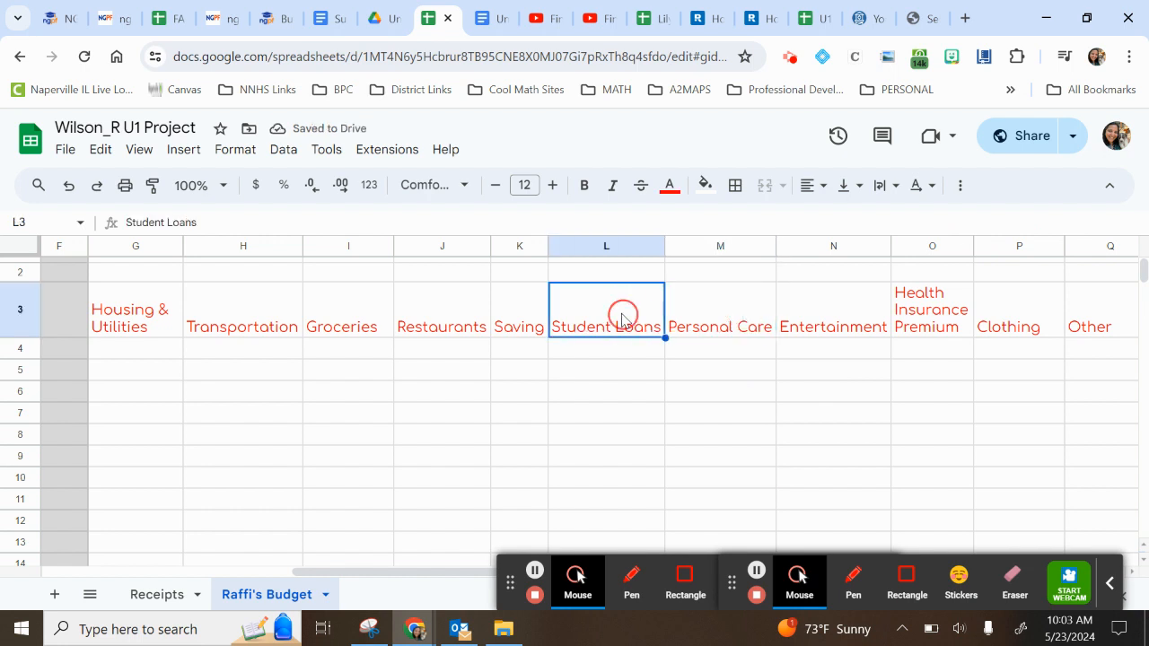
{"action": "key", "text": "shift+Right"}
{"action": "left_click", "coordinate": [234, 151]}
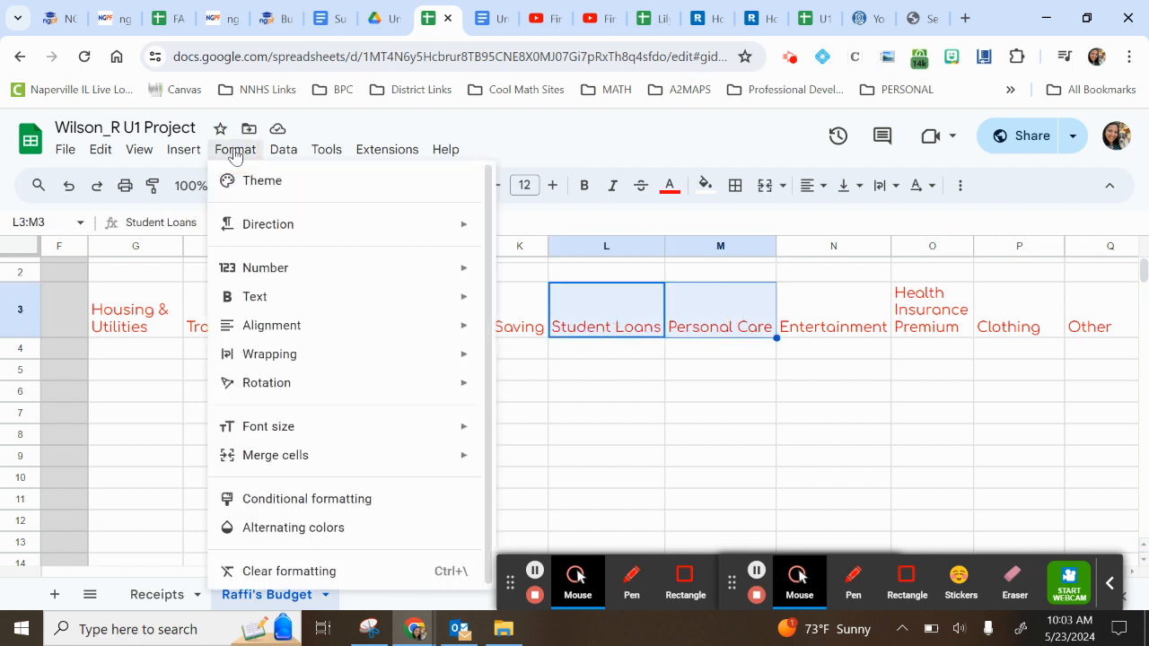
{"action": "mouse_move", "coordinate": [271, 359]}
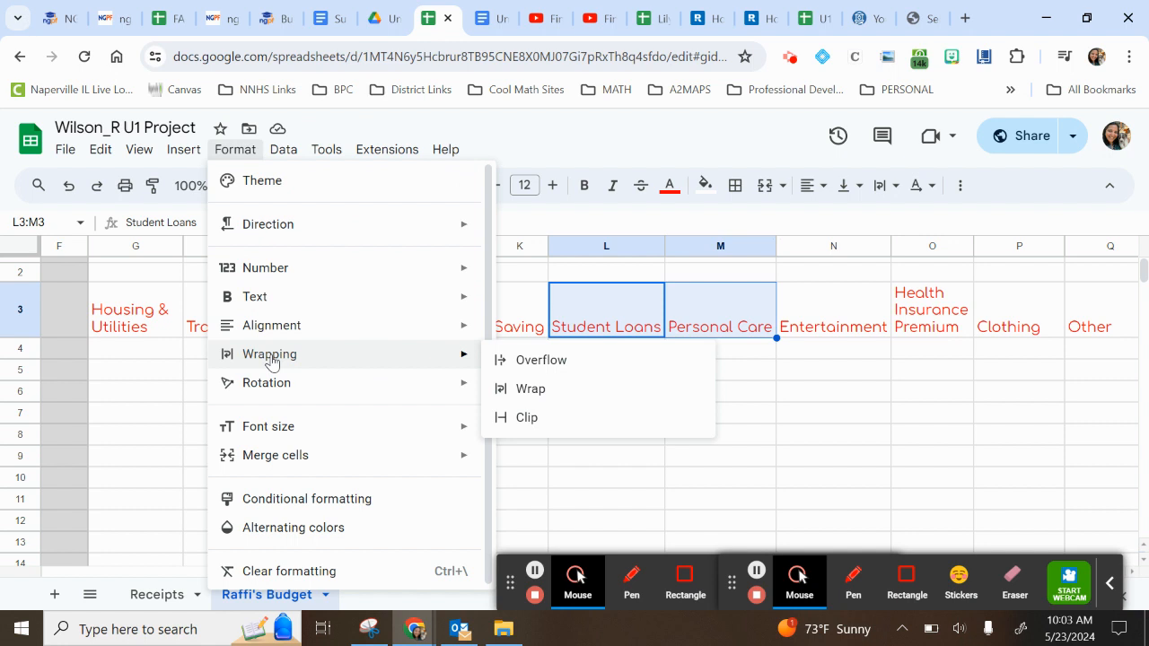
{"action": "left_click", "coordinate": [529, 389]}
{"action": "left_click", "coordinate": [634, 395]}
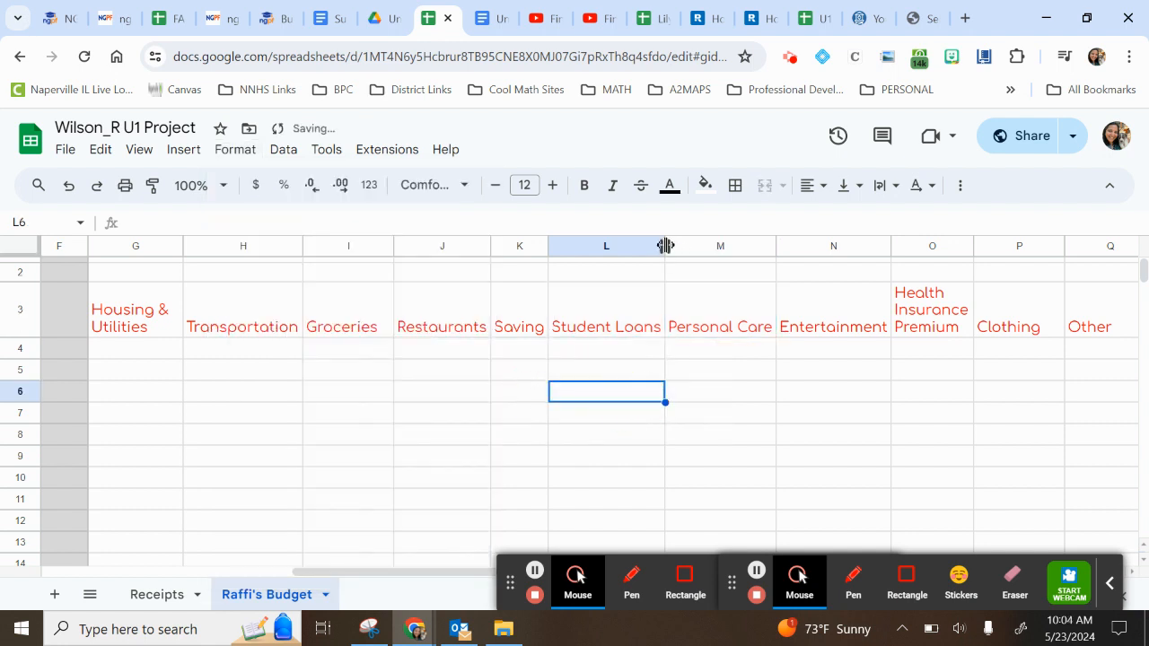
{"action": "left_click_drag", "start_coordinate": [665, 247], "coordinate": [618, 247]}
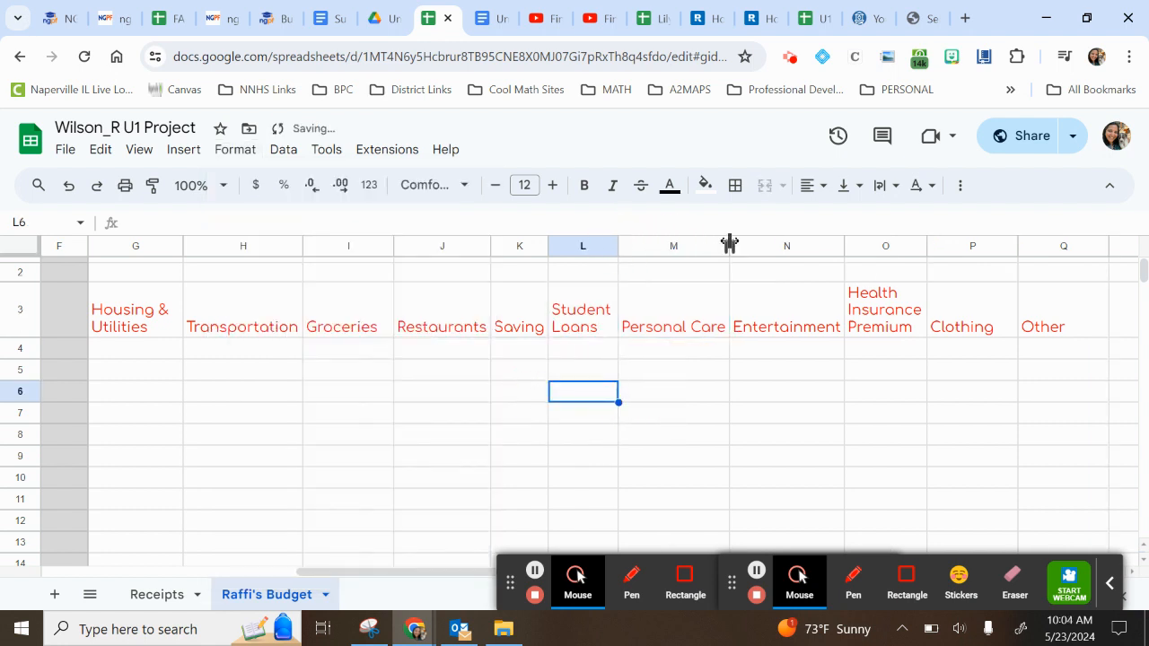
{"action": "left_click_drag", "start_coordinate": [728, 246], "coordinate": [696, 244]}
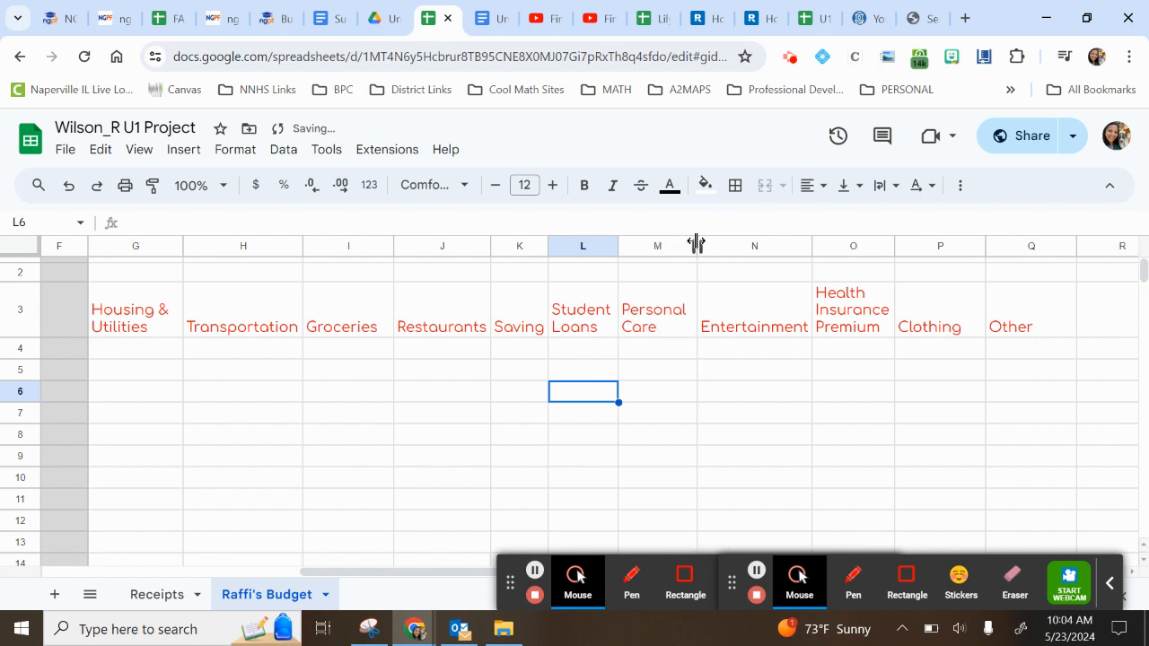
{"action": "left_click", "coordinate": [748, 447]}
{"action": "scroll", "coordinate": [749, 448], "scroll_direction": "left", "scroll_amount": 2}
{"action": "scroll", "coordinate": [748, 449], "scroll_direction": "right", "scroll_amount": 1}
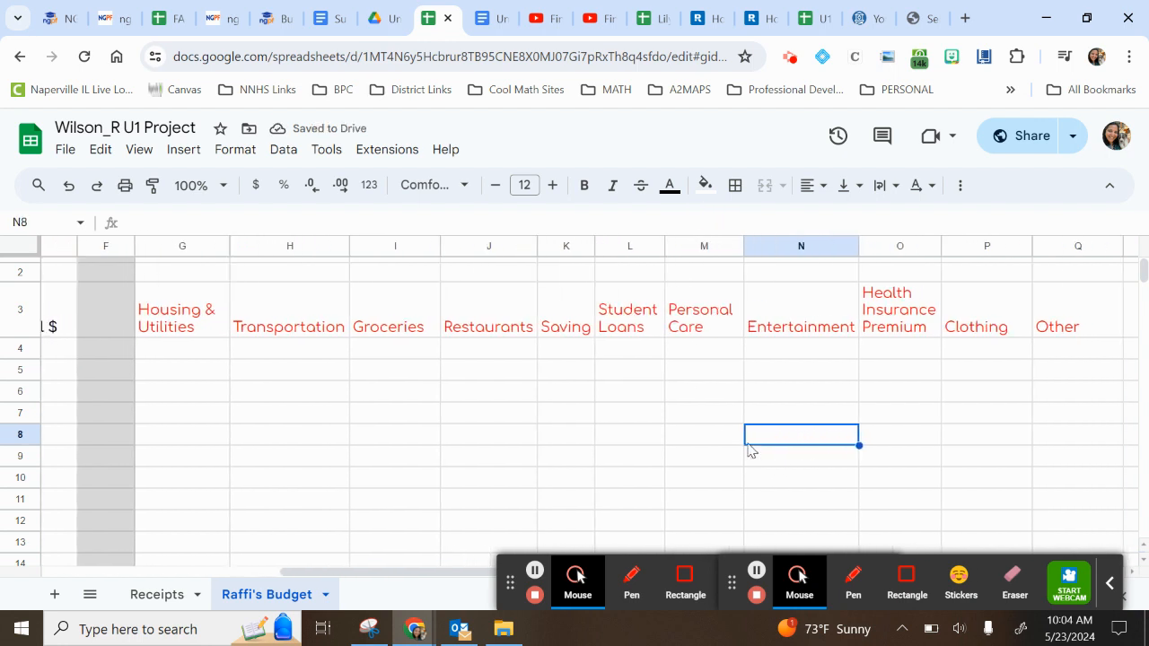
{"action": "scroll", "coordinate": [750, 448], "scroll_direction": "left", "scroll_amount": 6}
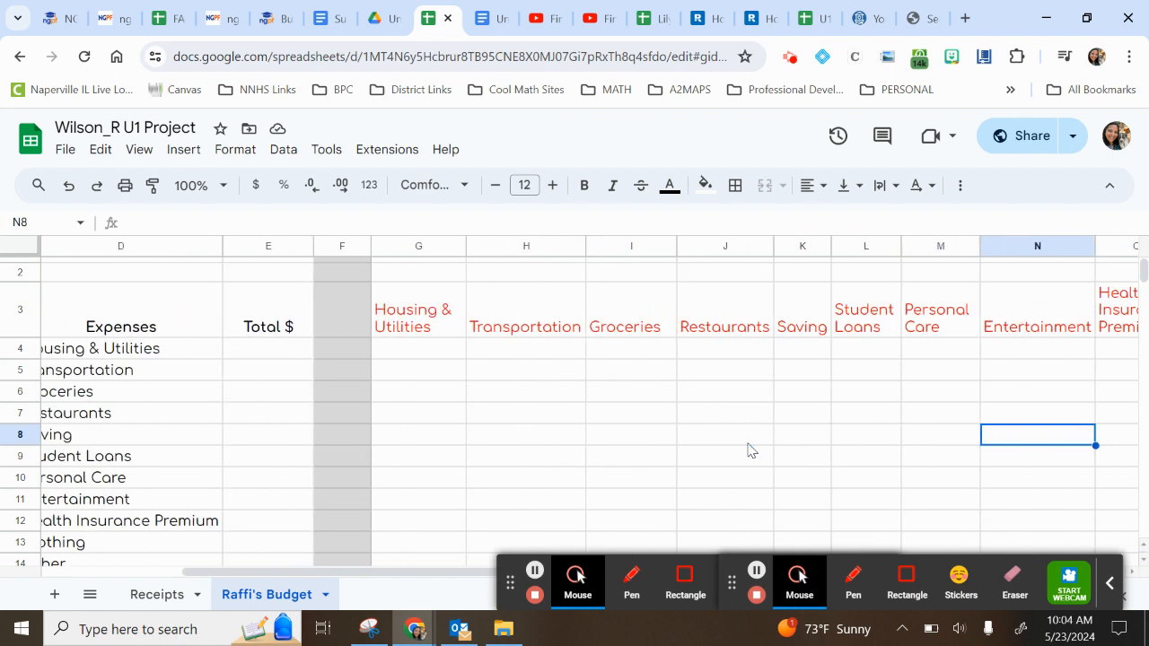